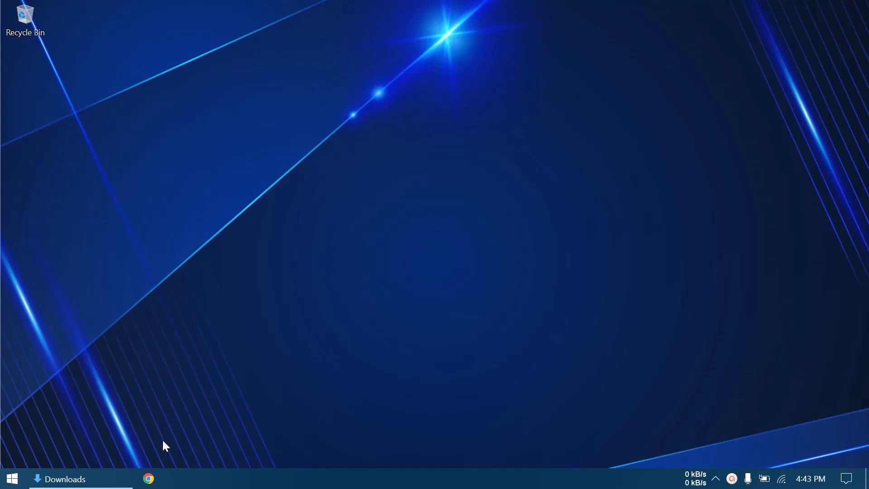
- Open Google Chrome and go to apachefriends.org
{"action": "left_click", "coordinate": [149, 479]}
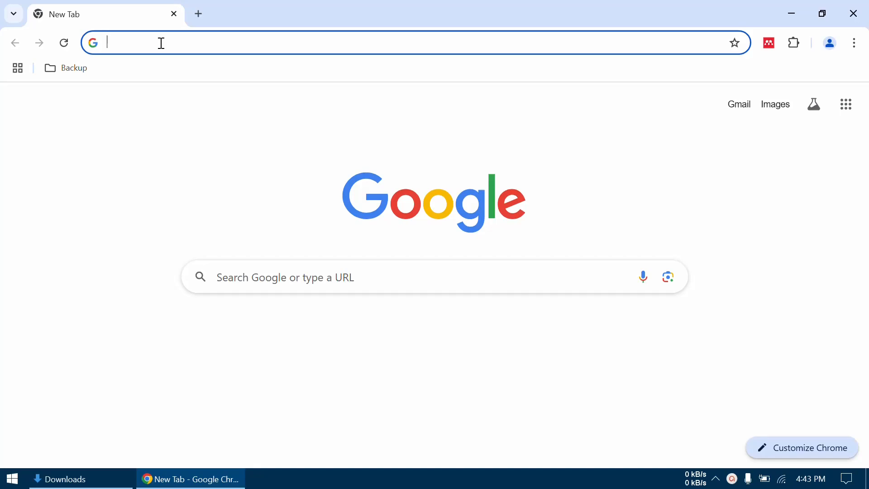
{"action": "type", "text": "apachefr"}
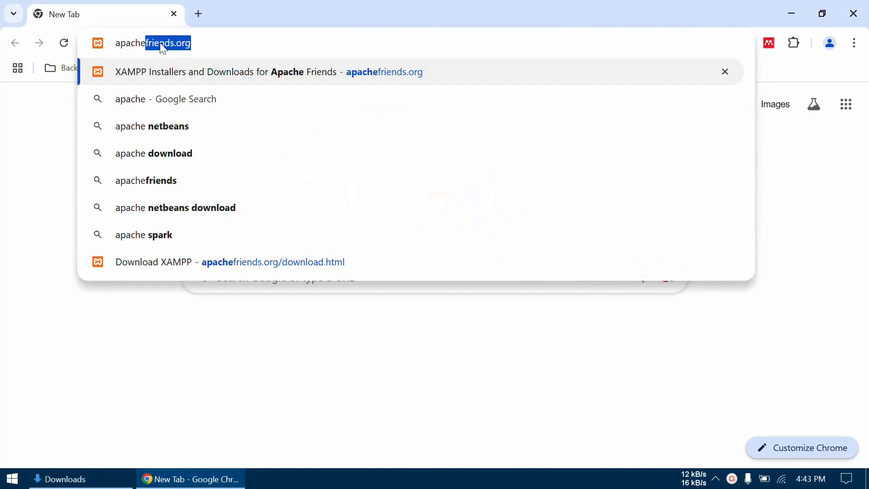
{"action": "type", "text": "iend"}
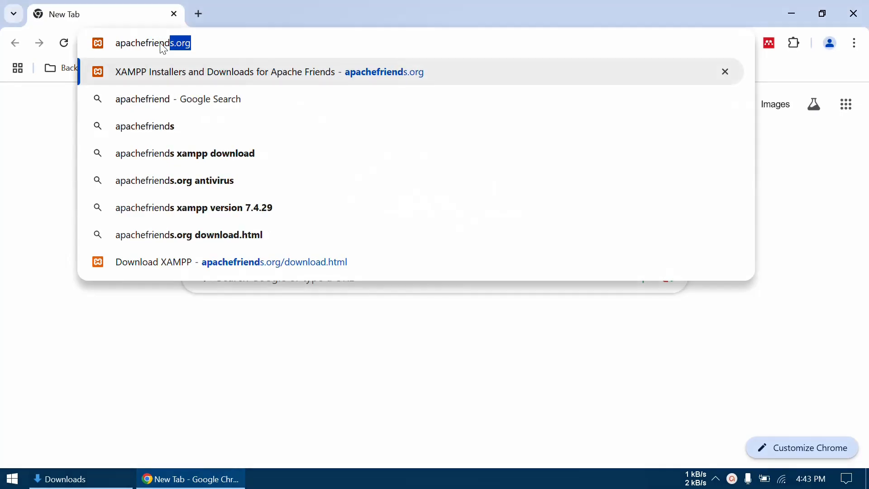
{"action": "type", "text": "s.org"}
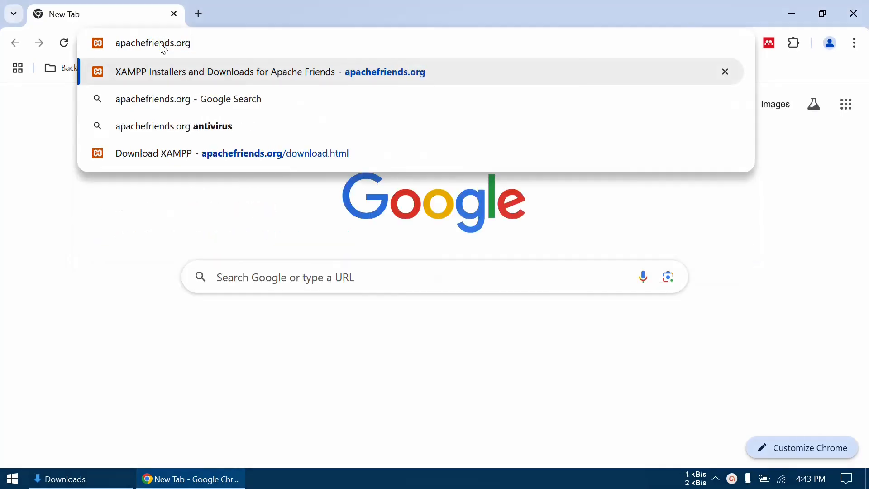
{"action": "key", "text": "Return"}
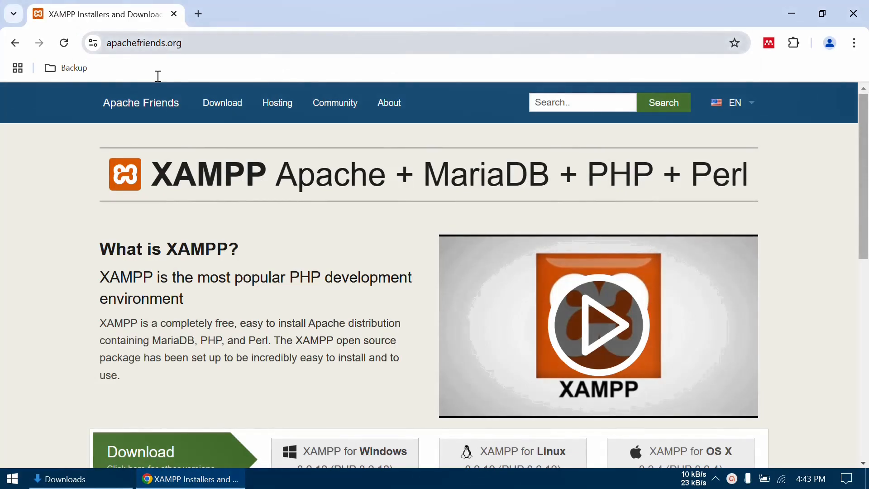
- Open the site's XAMPP download page for all versions and review the installers offered for Windows, Linux and OS X
{"action": "scroll", "coordinate": [237, 297], "scroll_direction": "down", "scroll_amount": 1}
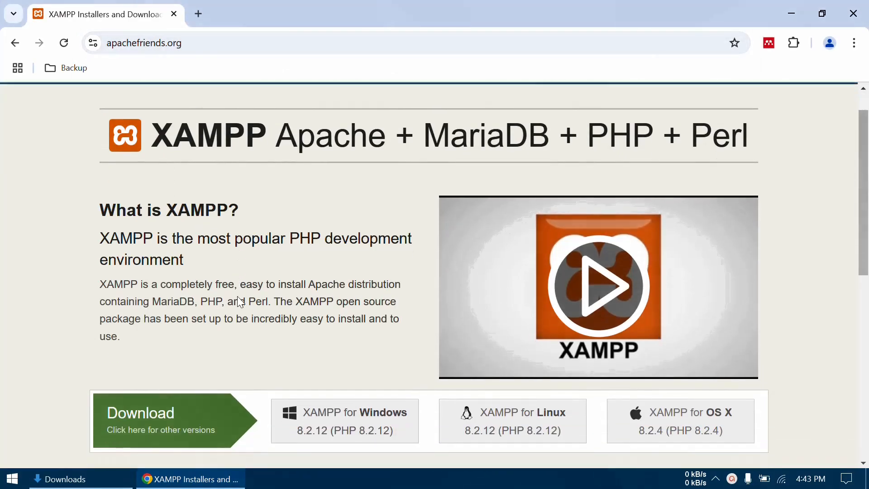
{"action": "left_click", "coordinate": [151, 422]}
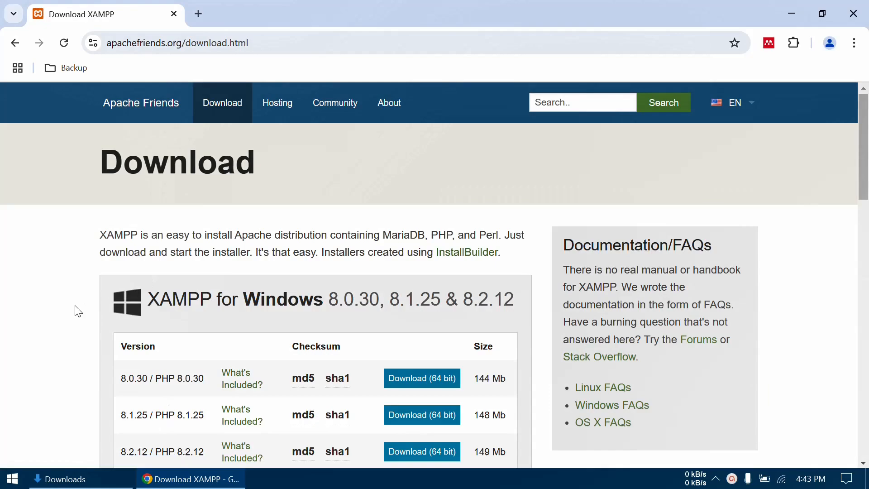
{"action": "scroll", "coordinate": [78, 311], "scroll_direction": "down", "scroll_amount": 1}
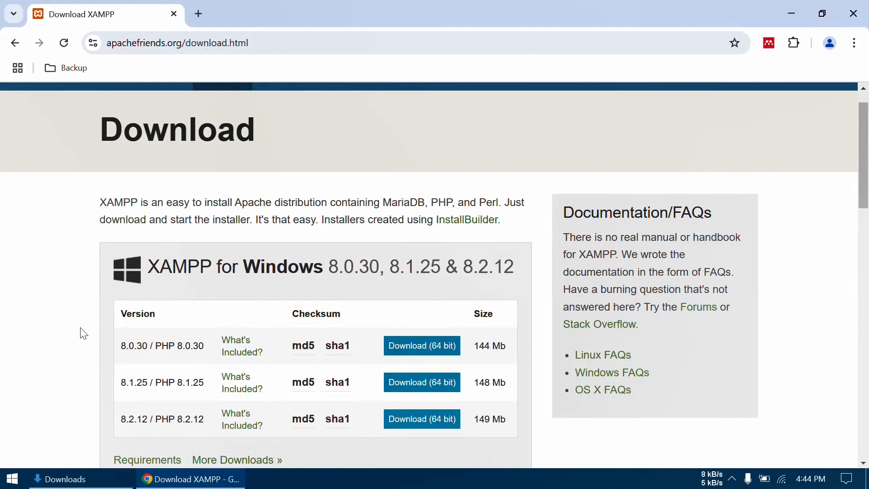
{"action": "scroll", "coordinate": [83, 334], "scroll_direction": "down", "scroll_amount": 3}
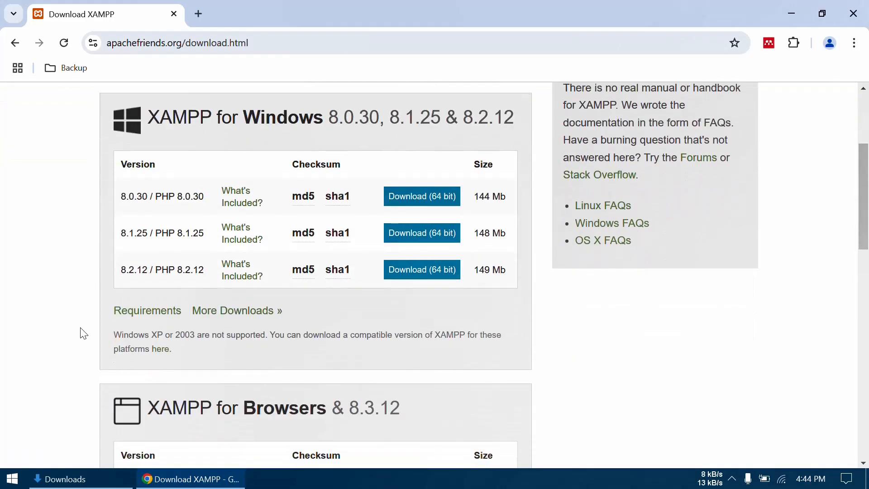
{"action": "scroll", "coordinate": [83, 334], "scroll_direction": "down", "scroll_amount": 5}
{"action": "scroll", "coordinate": [80, 350], "scroll_direction": "down", "scroll_amount": 5}
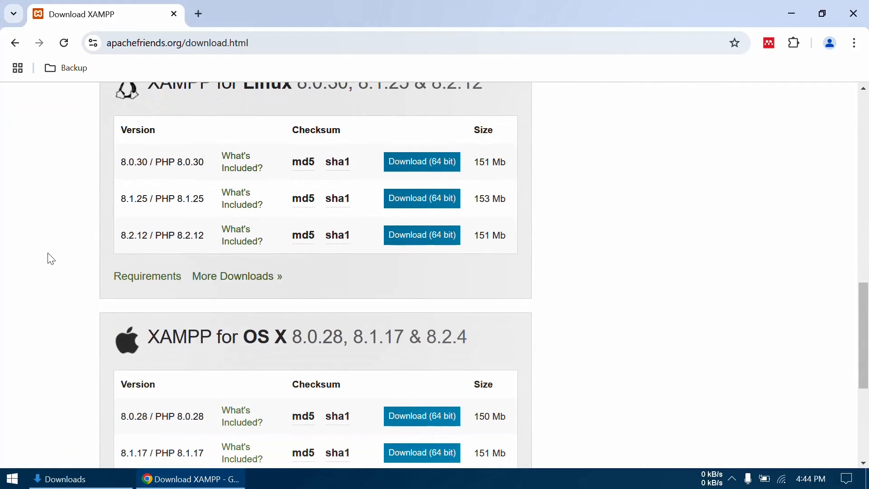
{"action": "scroll", "coordinate": [50, 259], "scroll_direction": "up", "scroll_amount": 10}
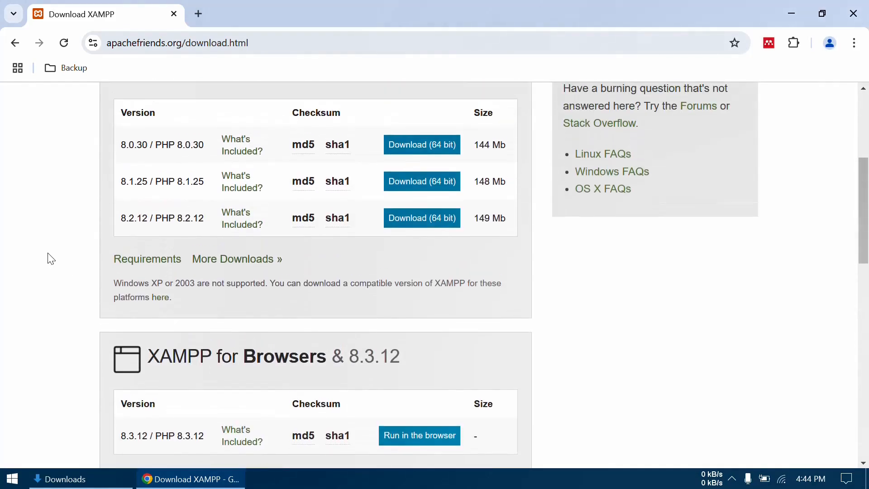
{"action": "scroll", "coordinate": [51, 259], "scroll_direction": "up", "scroll_amount": 3}
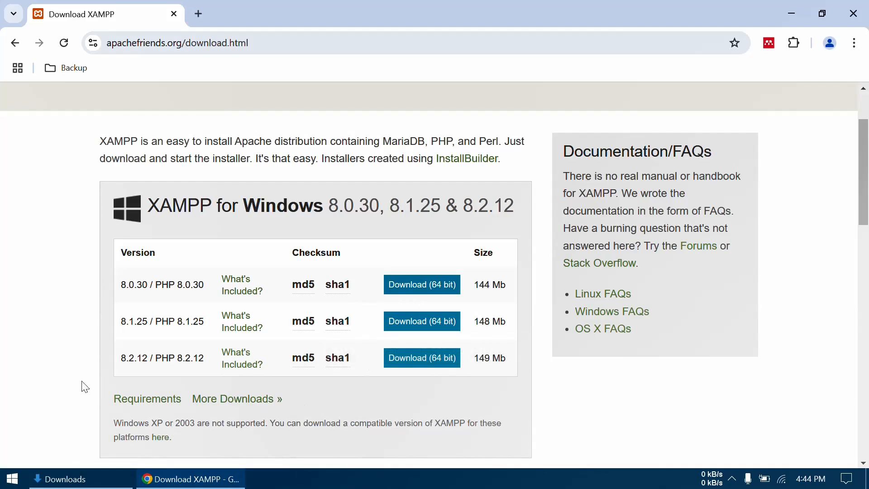
- Switch to the Downloads folder in File Explorer, launch xampp-windows-x64-8.2.0-0-VS16-installer.exe and accept its antivirus and UAC notices
{"action": "left_click", "coordinate": [87, 482]}
{"action": "left_click", "coordinate": [196, 86]}
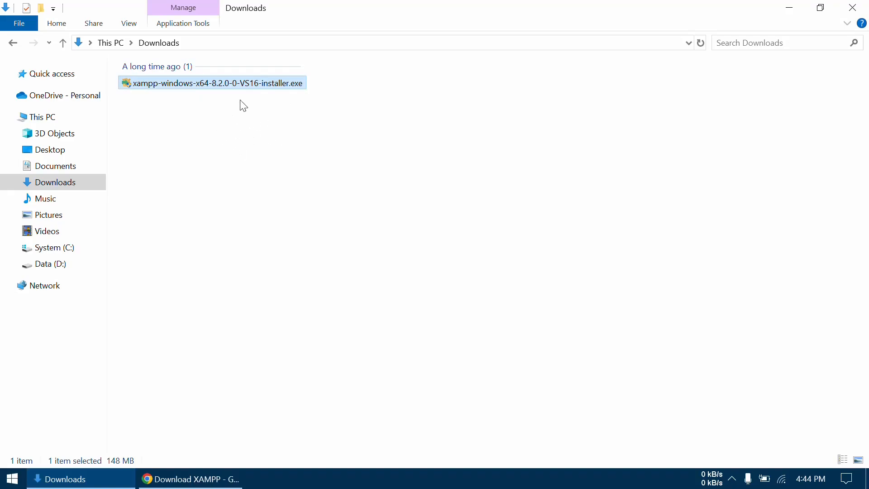
{"action": "double_click", "coordinate": [182, 85]}
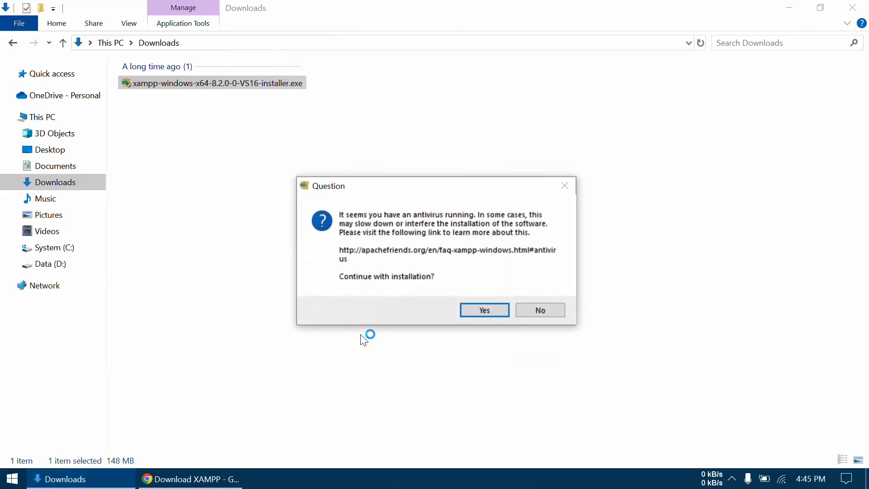
{"action": "left_click", "coordinate": [481, 312]}
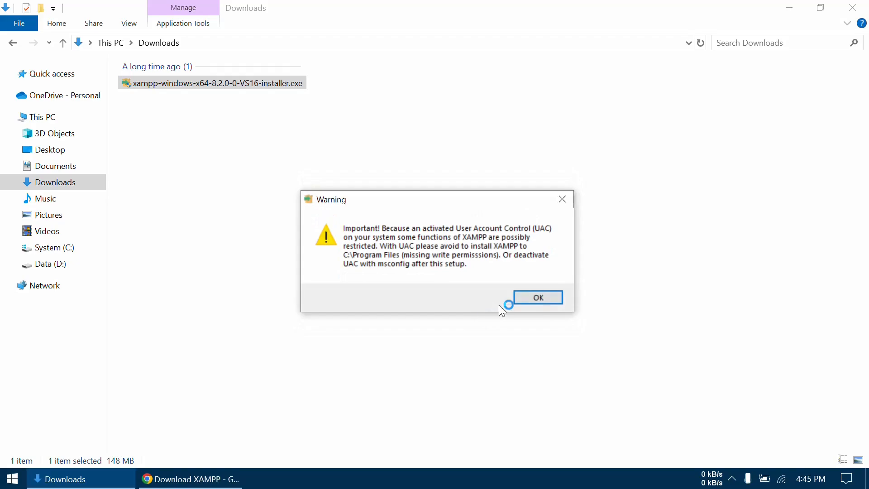
{"action": "left_click", "coordinate": [537, 301]}
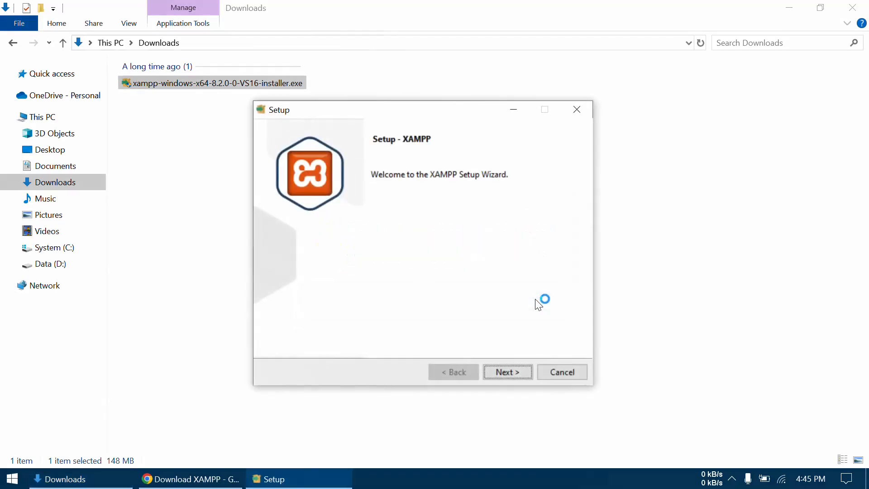
- Install XAMPP with the default components into C:\xampp in English, and finish the setup without starting the Control Panel
{"action": "left_click", "coordinate": [506, 372]}
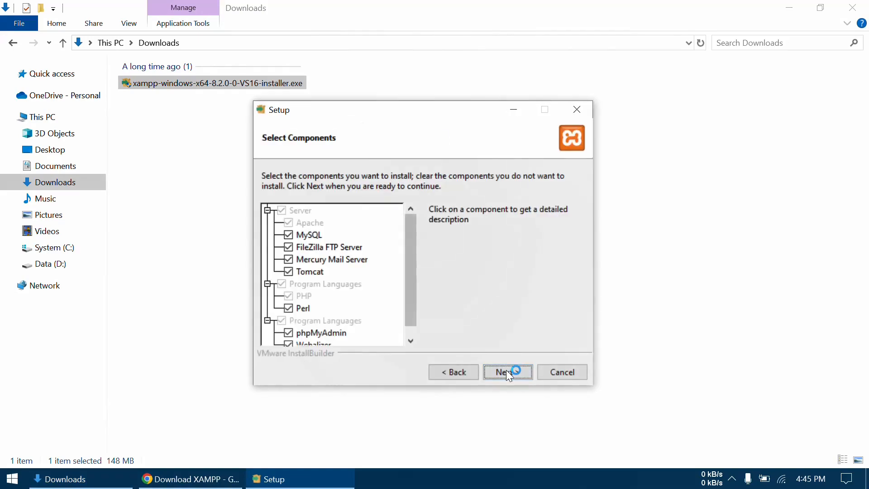
{"action": "left_click", "coordinate": [508, 374]}
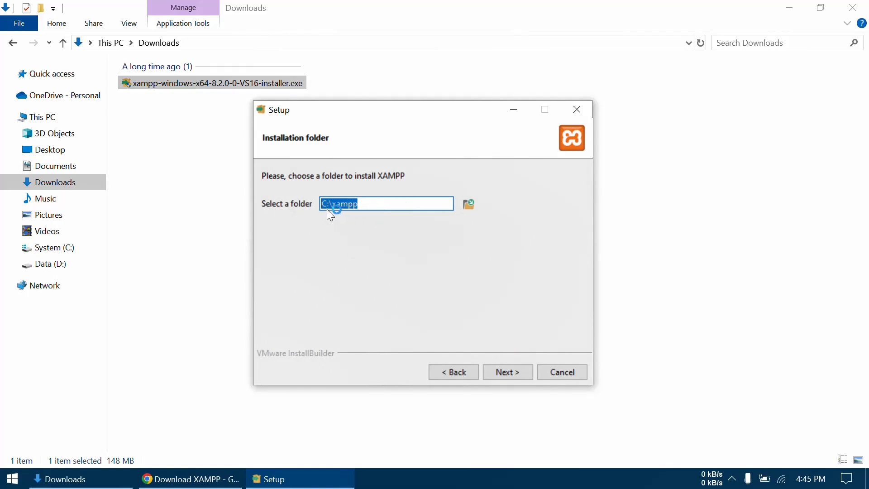
{"action": "left_click", "coordinate": [499, 376]}
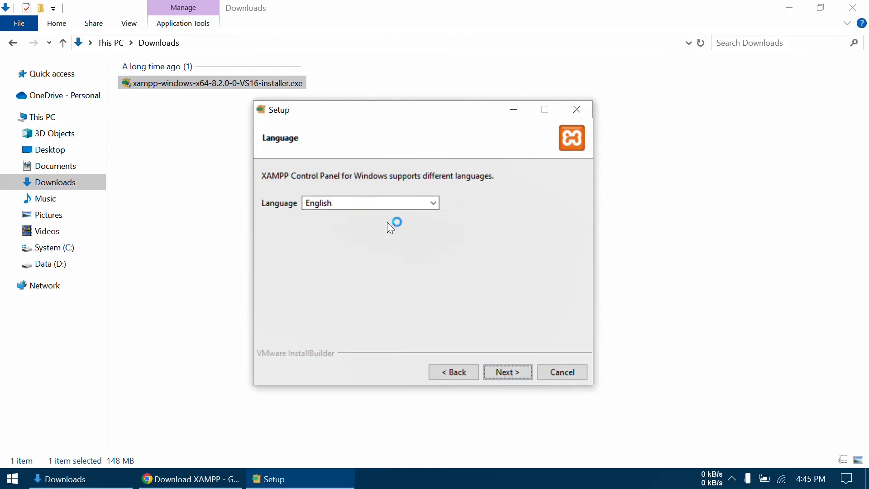
{"action": "left_click", "coordinate": [514, 370]}
{"action": "left_click", "coordinate": [514, 369]}
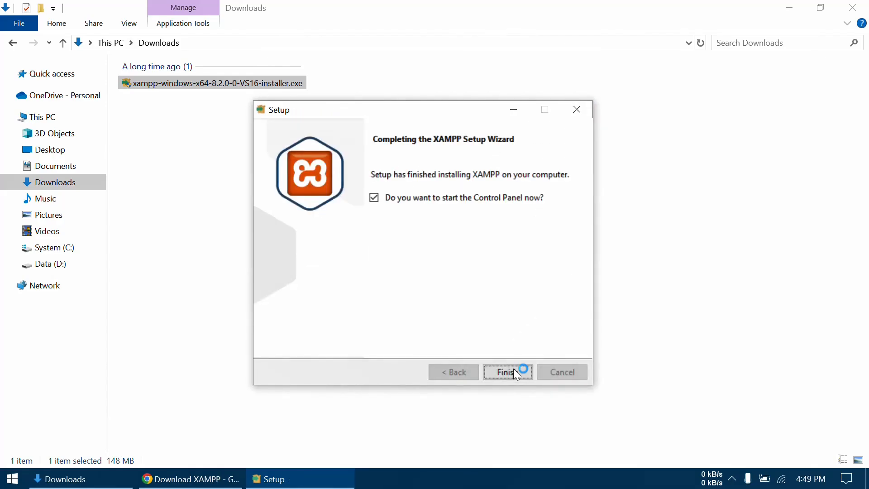
{"action": "left_click", "coordinate": [373, 198]}
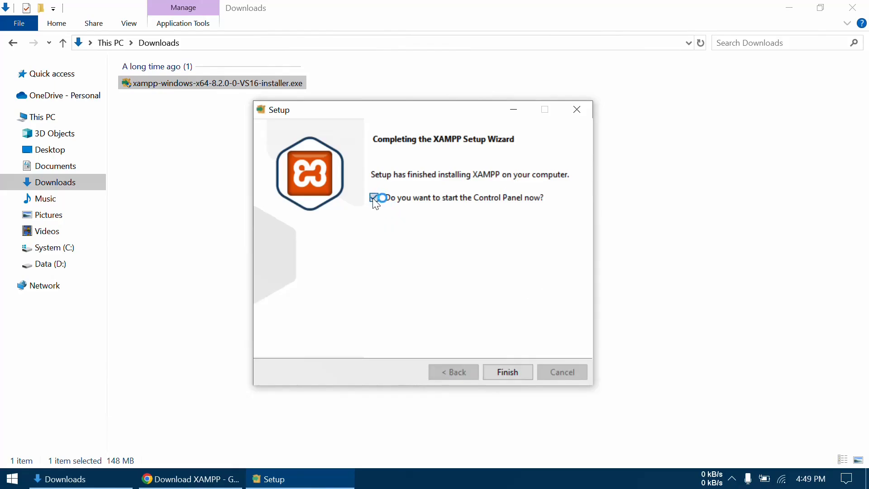
{"action": "left_click", "coordinate": [513, 376]}
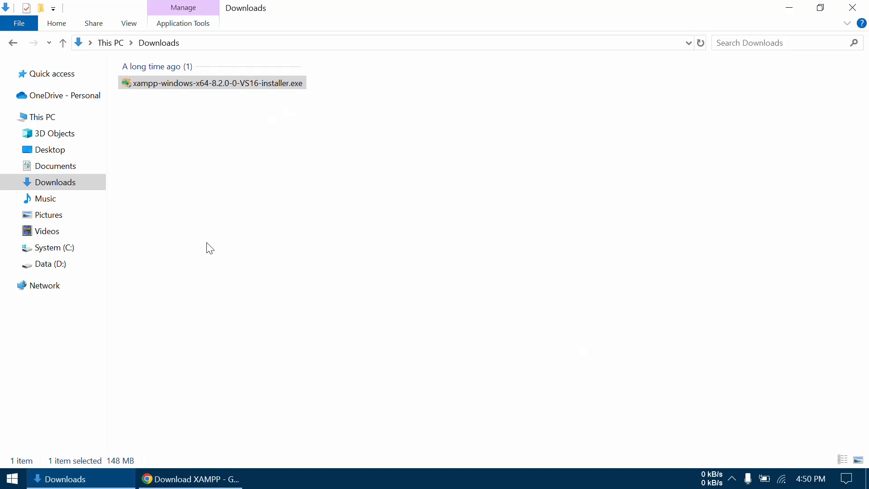
- Open the xampp folder on the System (C:) drive
{"action": "left_click", "coordinate": [71, 255]}
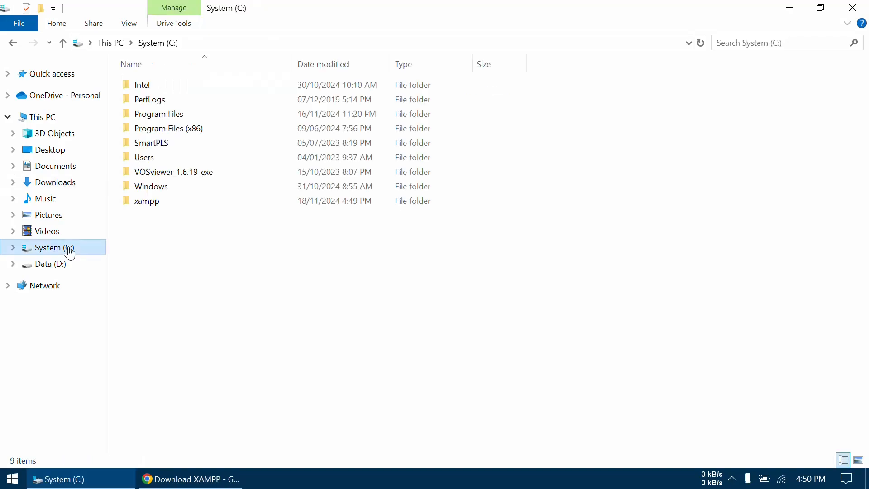
{"action": "left_click", "coordinate": [153, 205]}
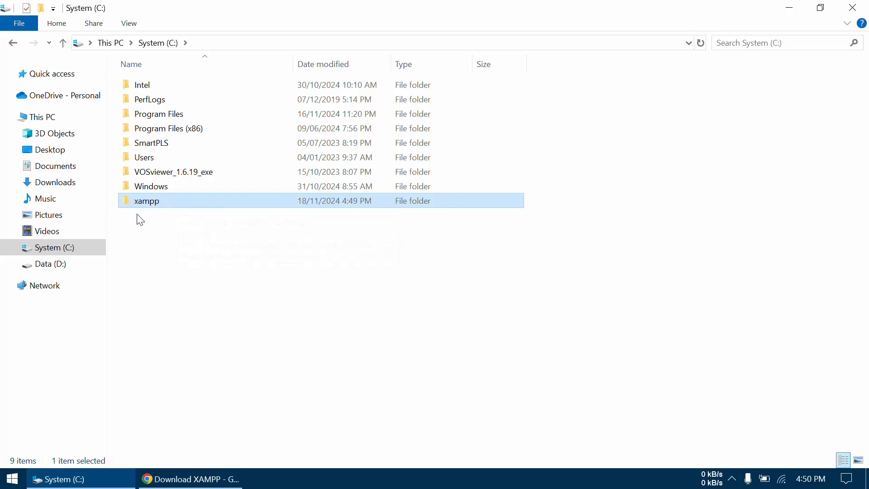
{"action": "double_click", "coordinate": [161, 203]}
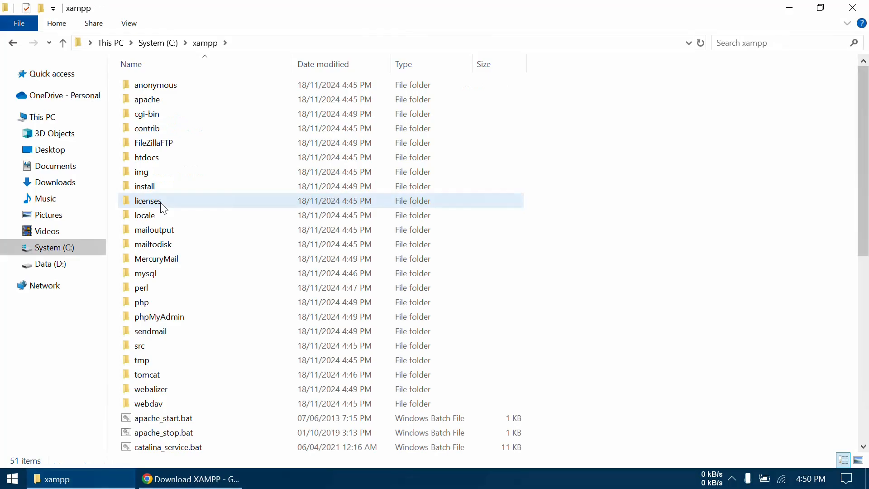
- Run xampp-control.exe from the xampp folder as administrator
{"action": "scroll", "coordinate": [262, 331], "scroll_direction": "down", "scroll_amount": 4}
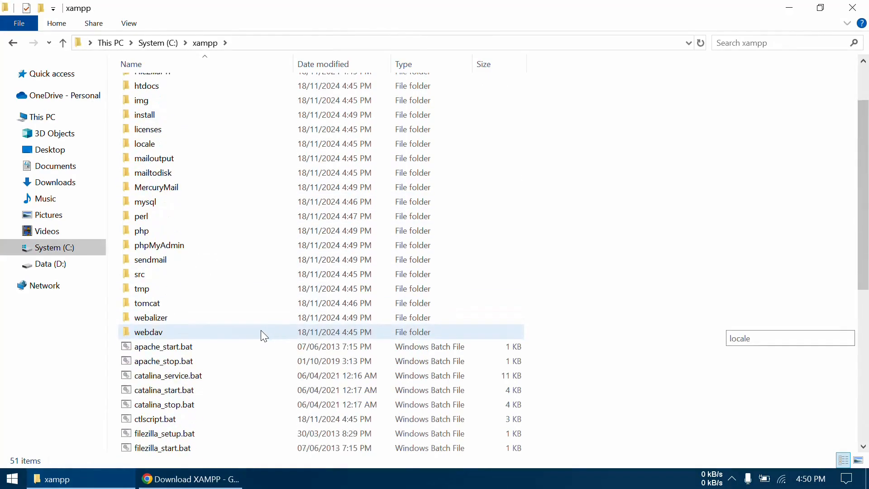
{"action": "scroll", "coordinate": [264, 336], "scroll_direction": "down", "scroll_amount": 5}
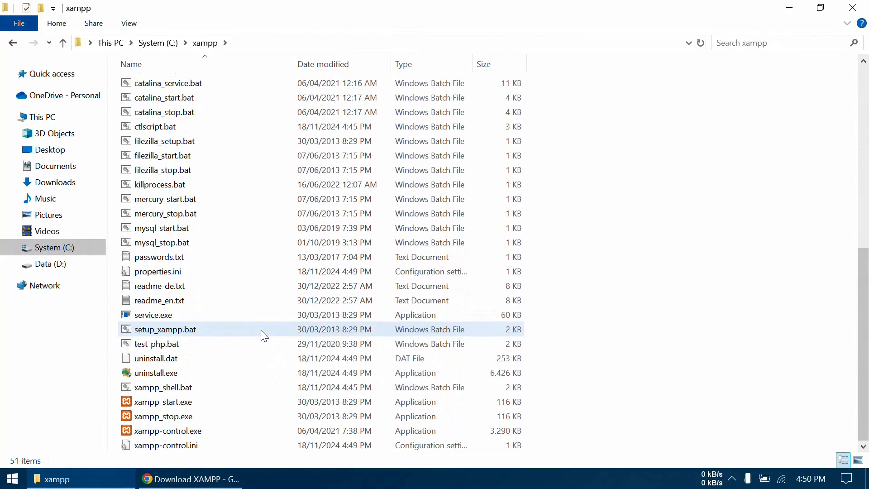
{"action": "left_click", "coordinate": [183, 435]}
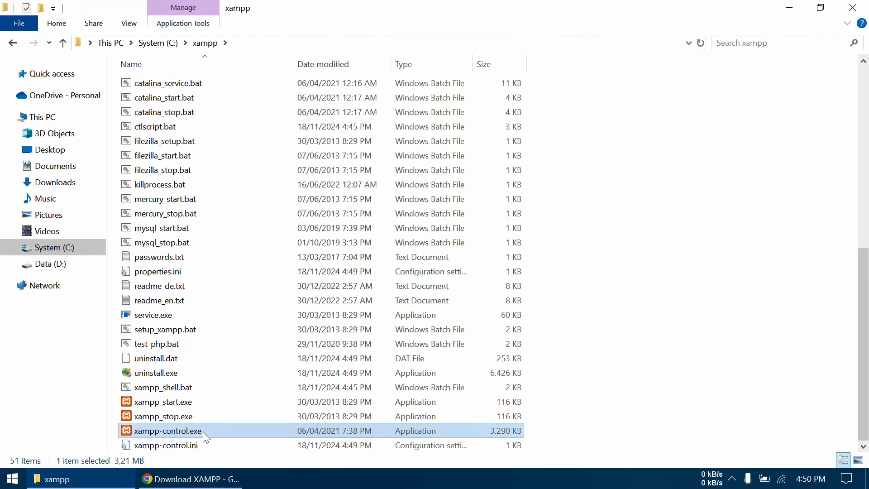
{"action": "right_click", "coordinate": [207, 437]}
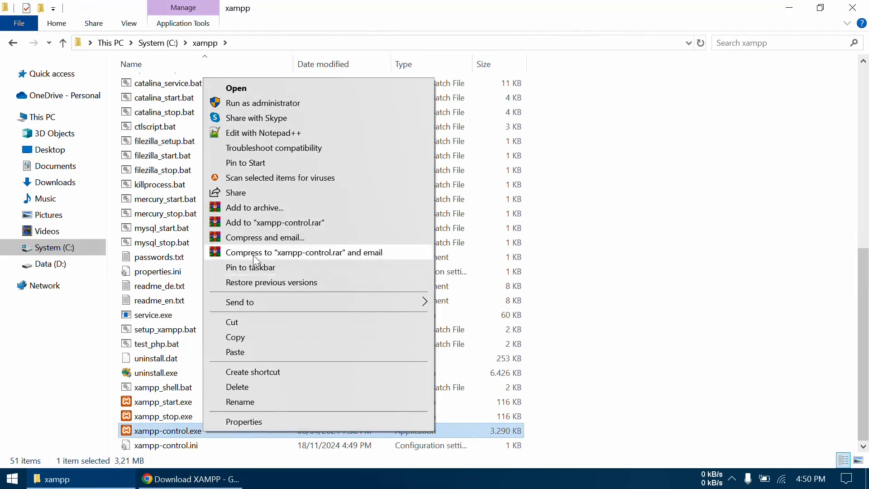
{"action": "left_click", "coordinate": [283, 103]}
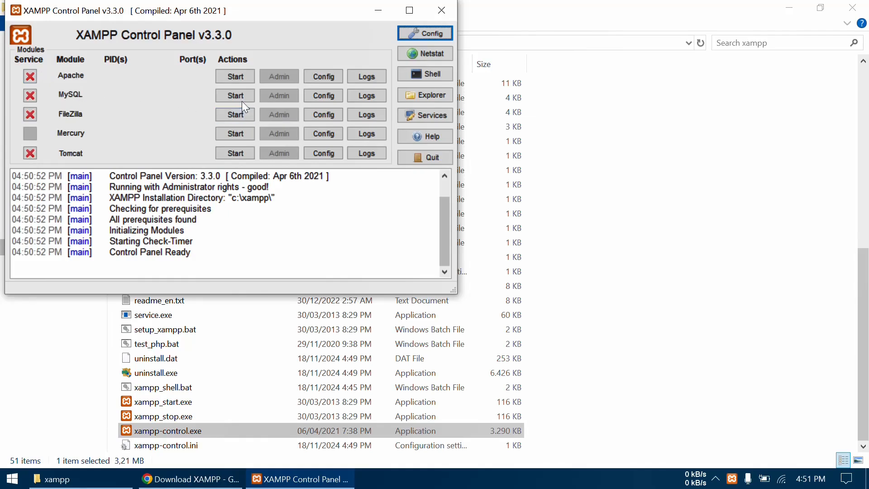
- Configure the Control Panel to autostart Apache and MySQL and to start minimized, and save the configuration
{"action": "left_click", "coordinate": [421, 35]}
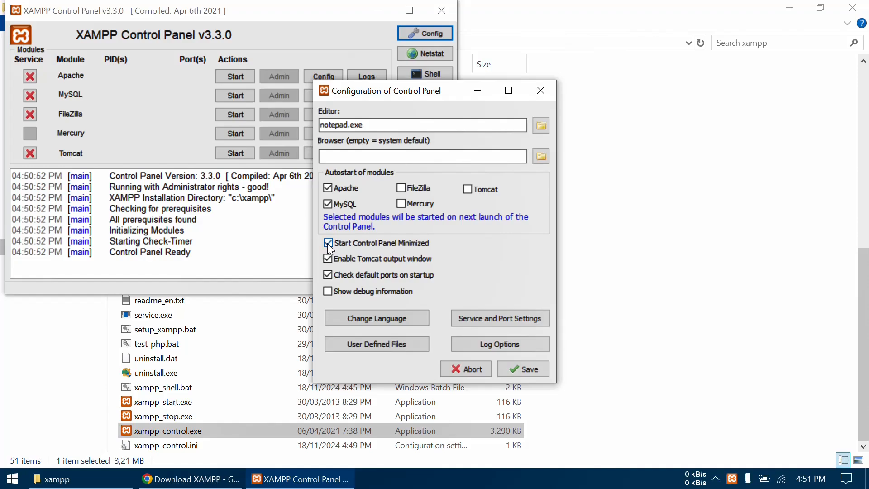
{"action": "left_click", "coordinate": [516, 371]}
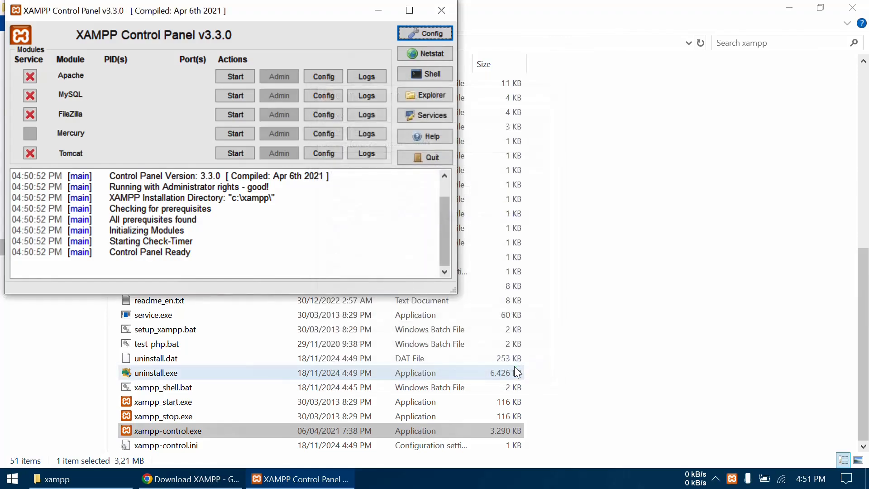
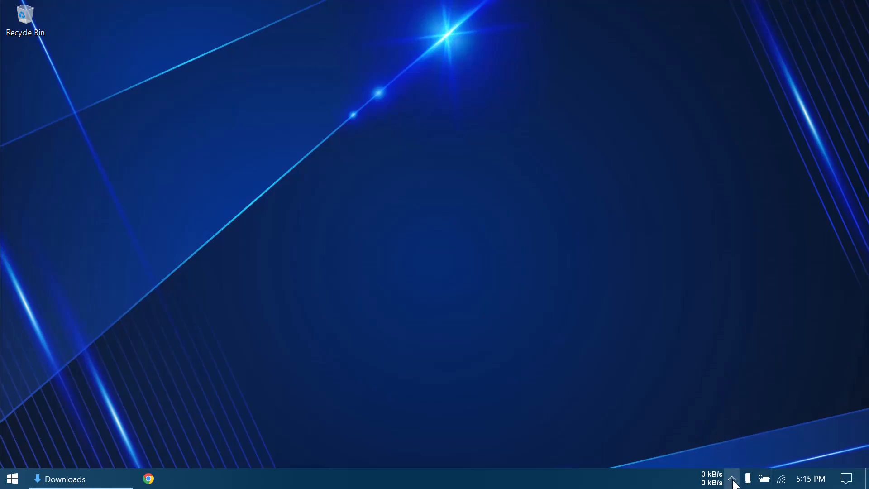
- Stop the MySQL and Apache modules from the minimized xampp-control, and check the status of the modules
{"action": "left_click", "coordinate": [733, 479]}
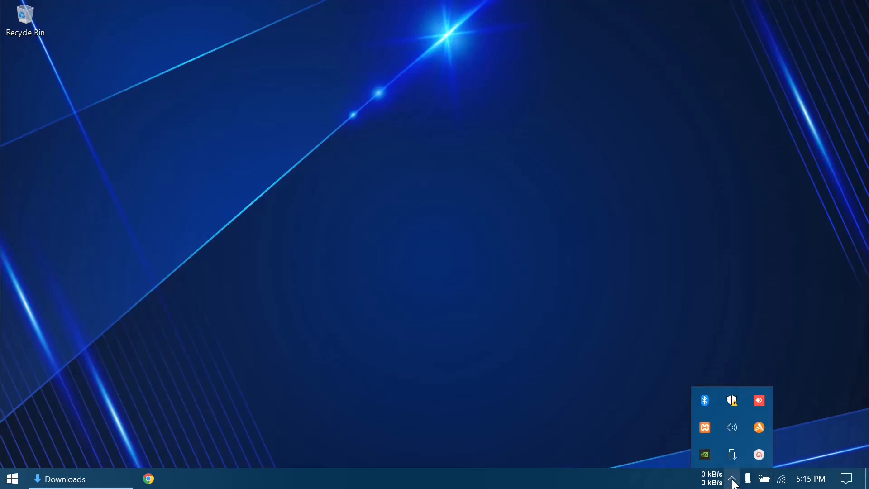
{"action": "right_click", "coordinate": [705, 428]}
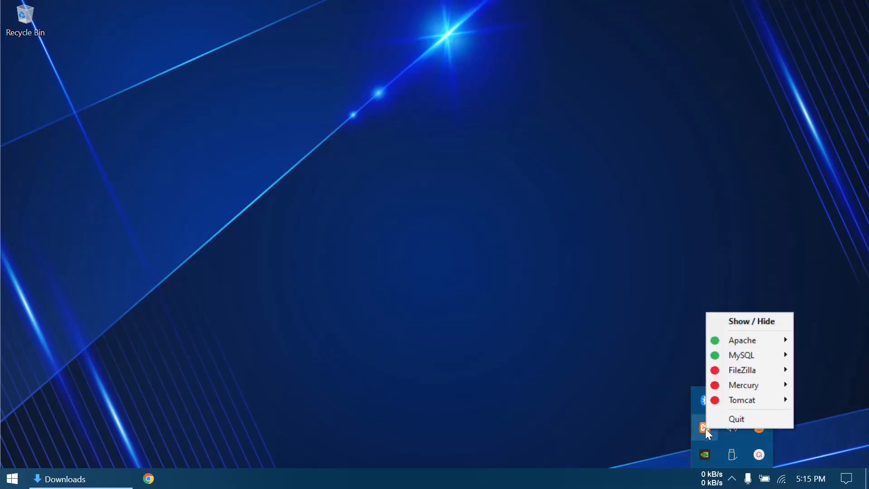
{"action": "mouse_move", "coordinate": [719, 354]}
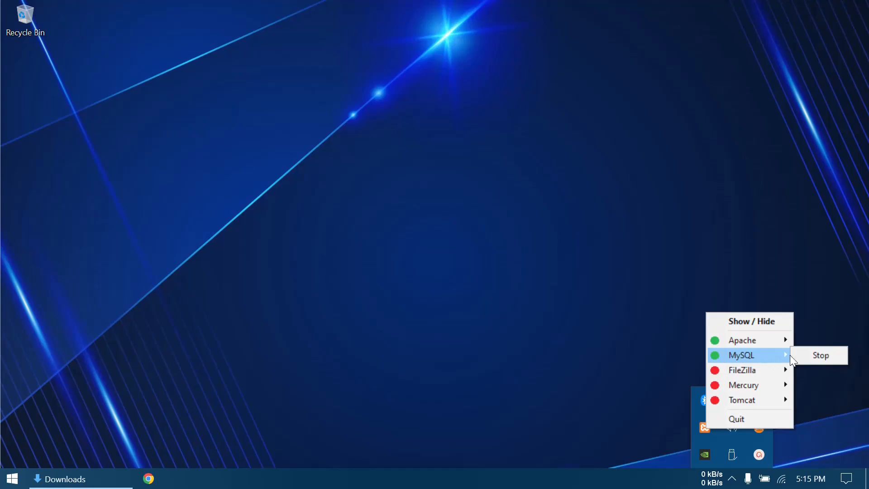
{"action": "left_click", "coordinate": [803, 355]}
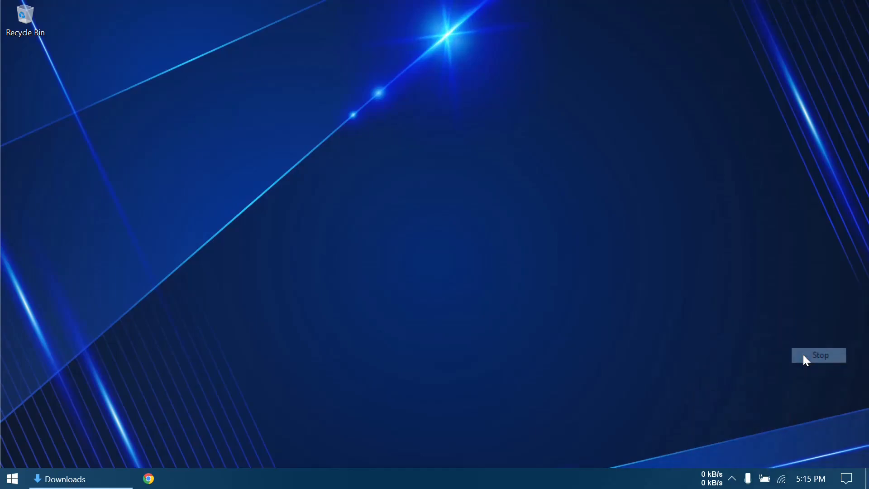
{"action": "left_click", "coordinate": [733, 480]}
{"action": "right_click", "coordinate": [706, 429]}
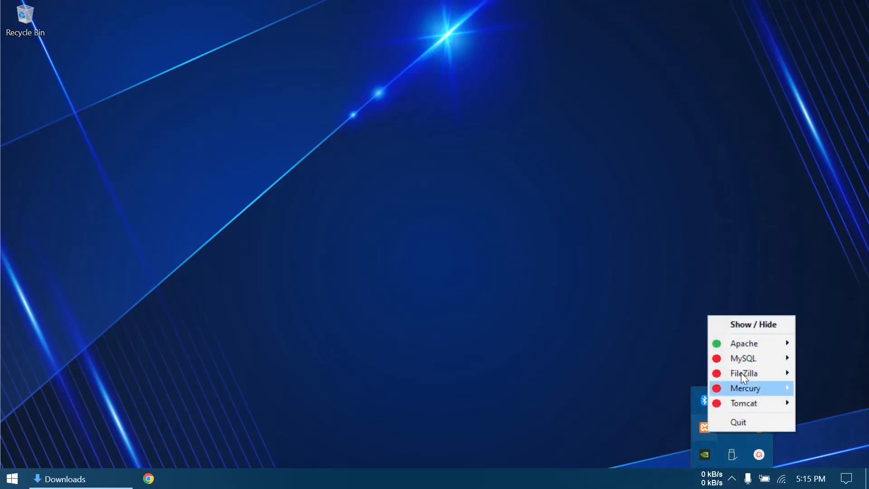
{"action": "mouse_move", "coordinate": [770, 344]}
{"action": "left_click", "coordinate": [813, 345]}
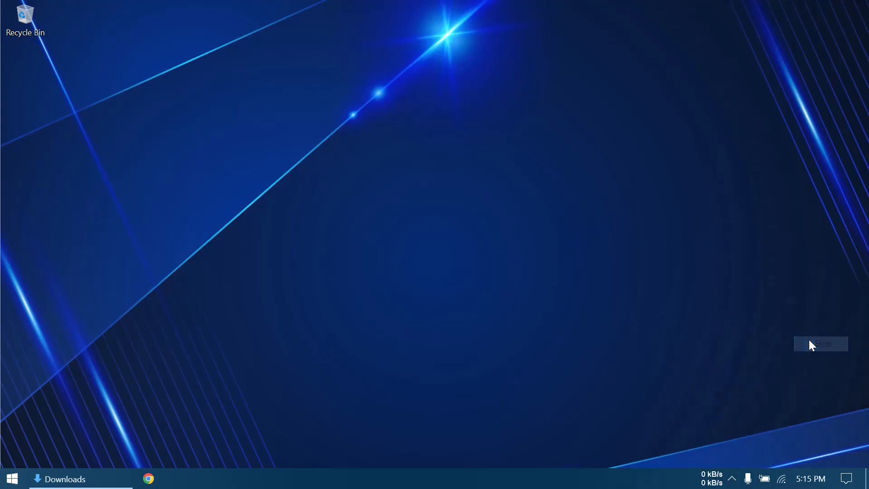
{"action": "left_click", "coordinate": [732, 479]}
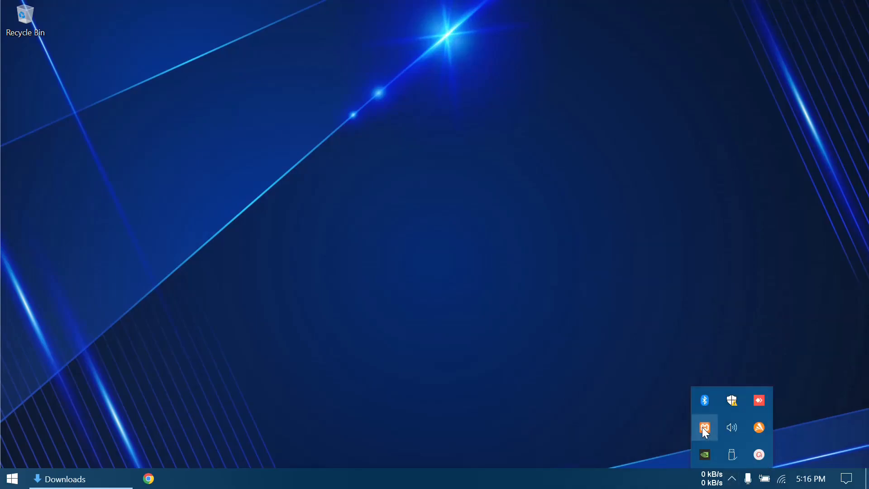
{"action": "right_click", "coordinate": [705, 429]}
{"action": "left_click", "coordinate": [556, 313]}
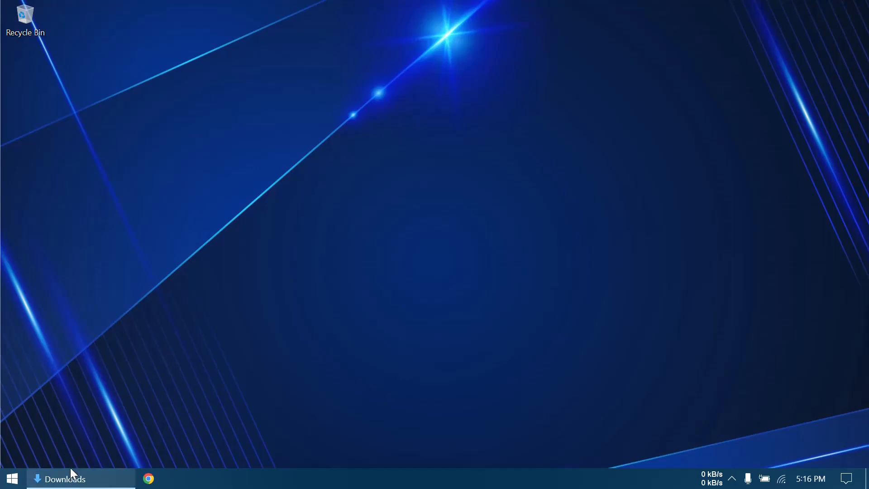
- Open php.ini from the php folder inside xampp on the System (C:) drive in Notepad
{"action": "key", "text": "super+e"}
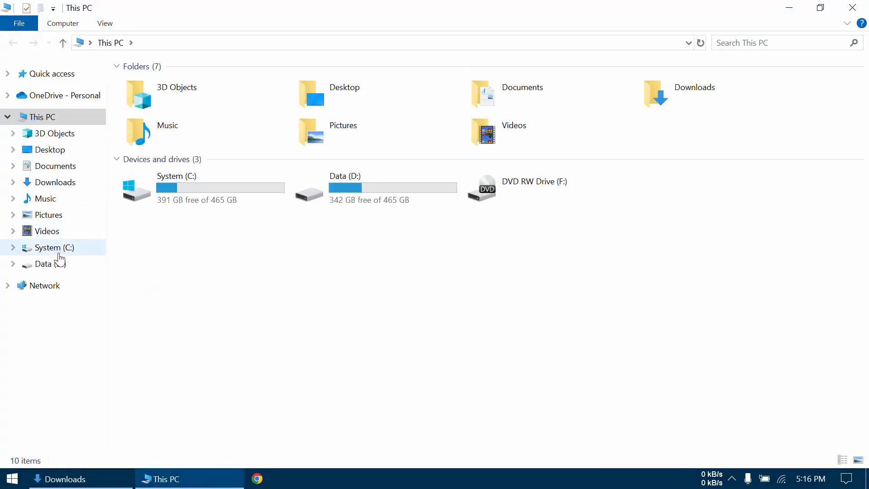
{"action": "left_click", "coordinate": [59, 255]}
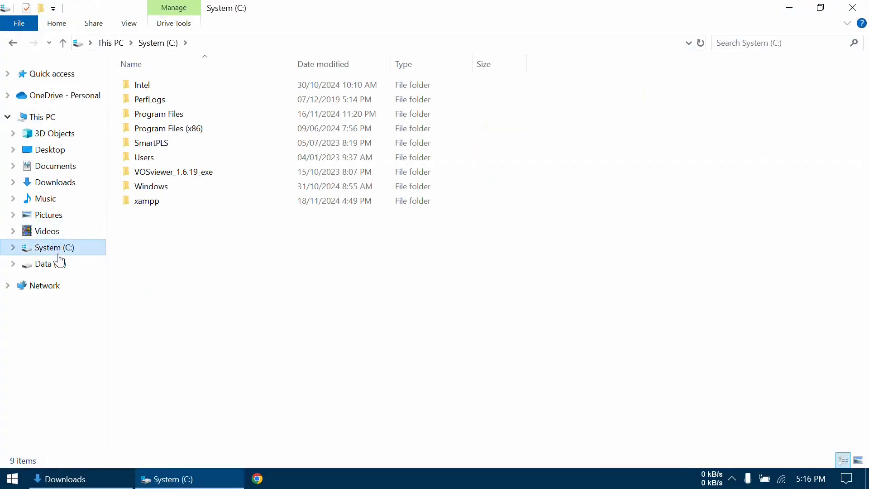
{"action": "double_click", "coordinate": [165, 202]}
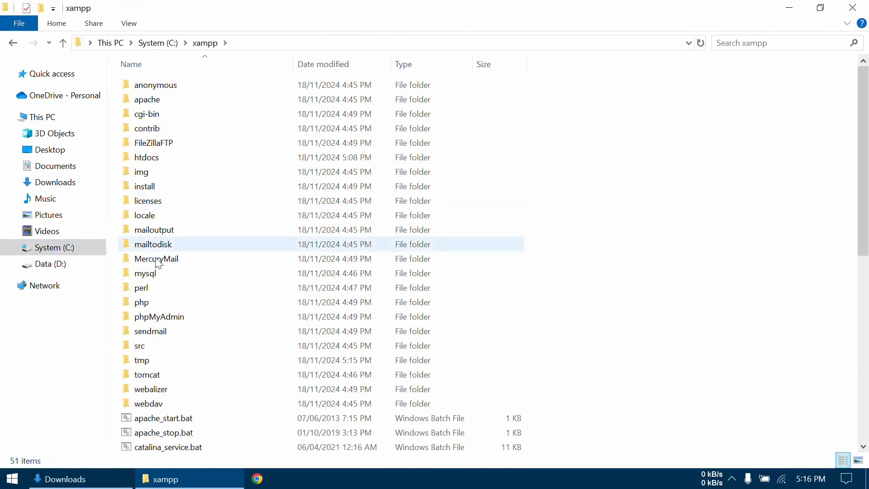
{"action": "double_click", "coordinate": [155, 300]}
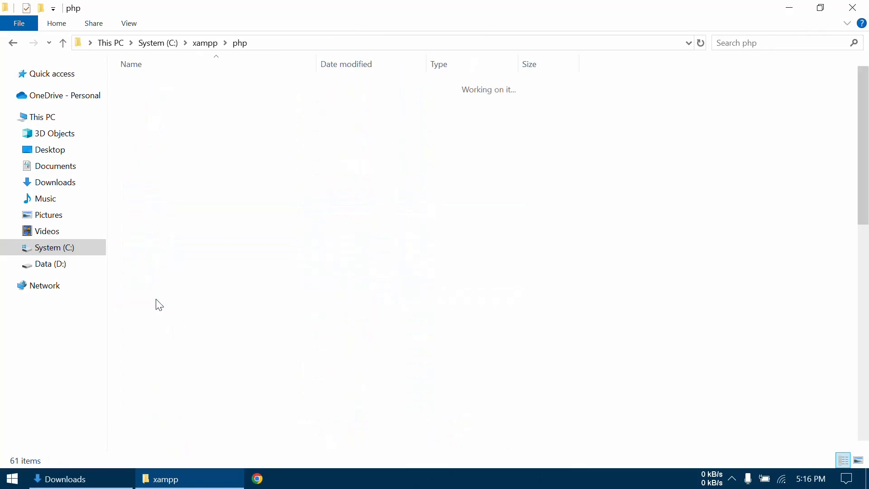
{"action": "scroll", "coordinate": [245, 308], "scroll_direction": "down", "scroll_amount": 12}
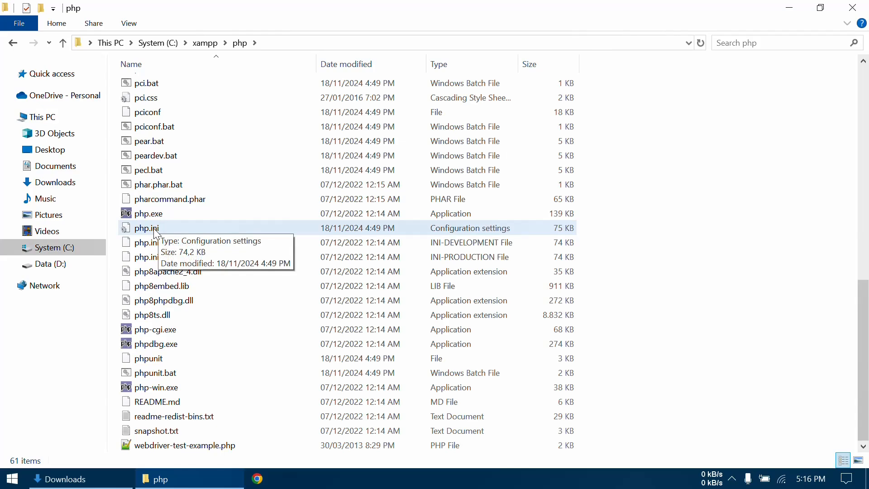
{"action": "right_click", "coordinate": [155, 230]}
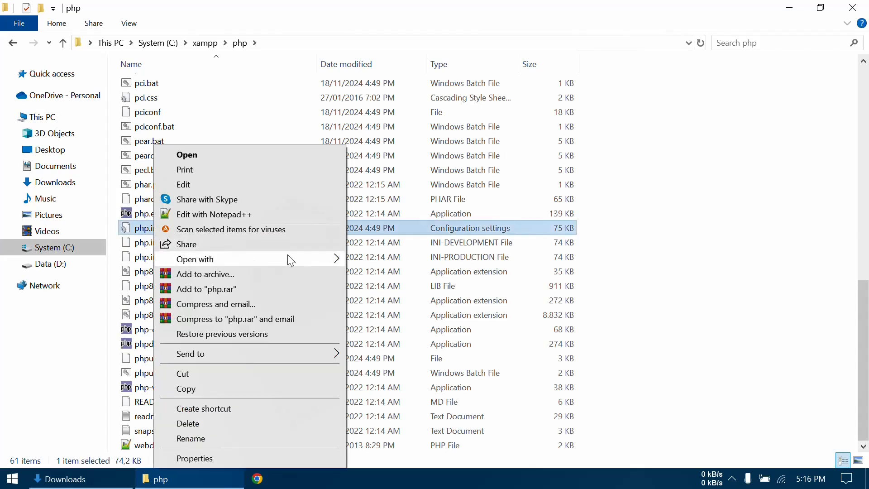
{"action": "mouse_move", "coordinate": [253, 259]}
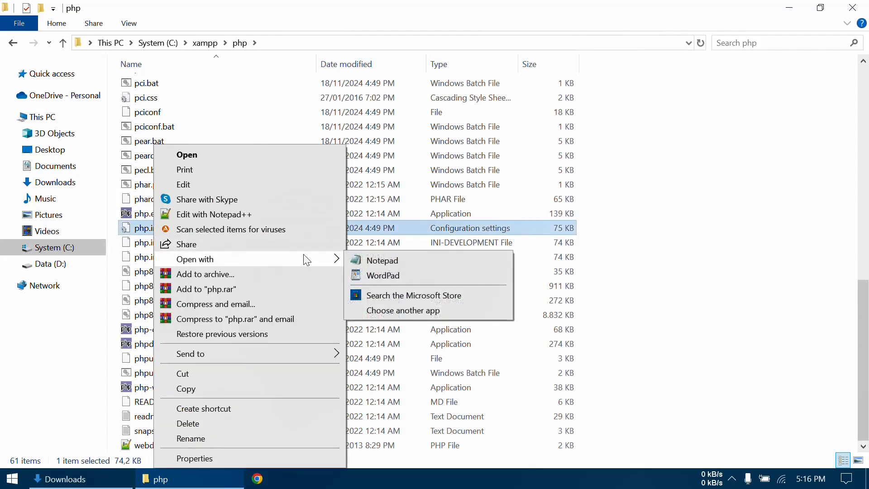
{"action": "left_click", "coordinate": [374, 268]}
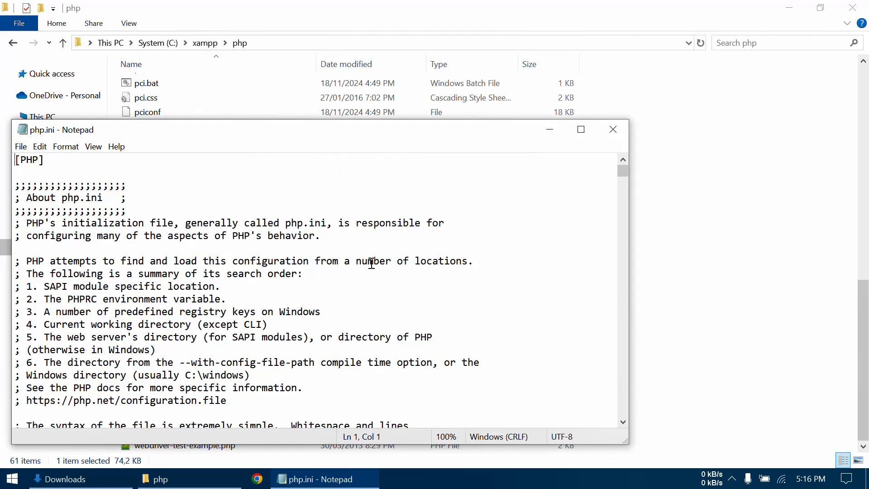
- Find the ";extension=gd" line in php.ini by searching for "gd", and uncomment it by removing the semicolon
{"action": "key", "text": "ctrl+f"}
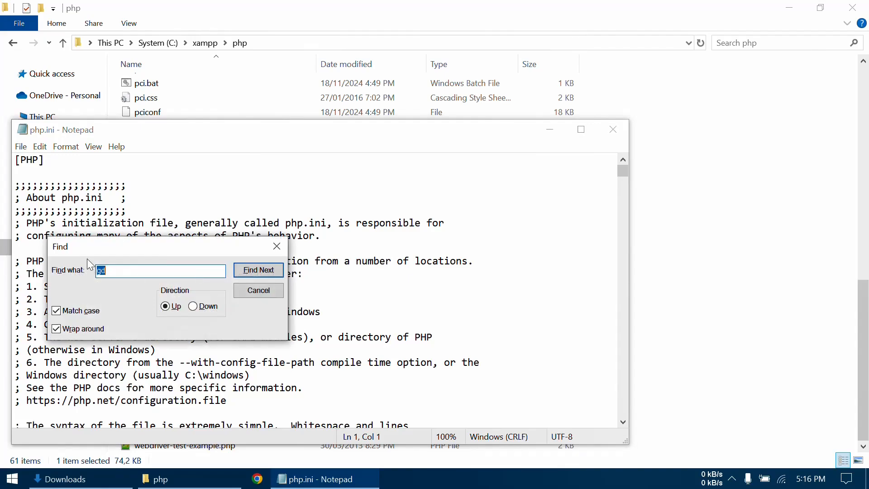
{"action": "left_click", "coordinate": [113, 268]}
{"action": "left_click", "coordinate": [253, 271]}
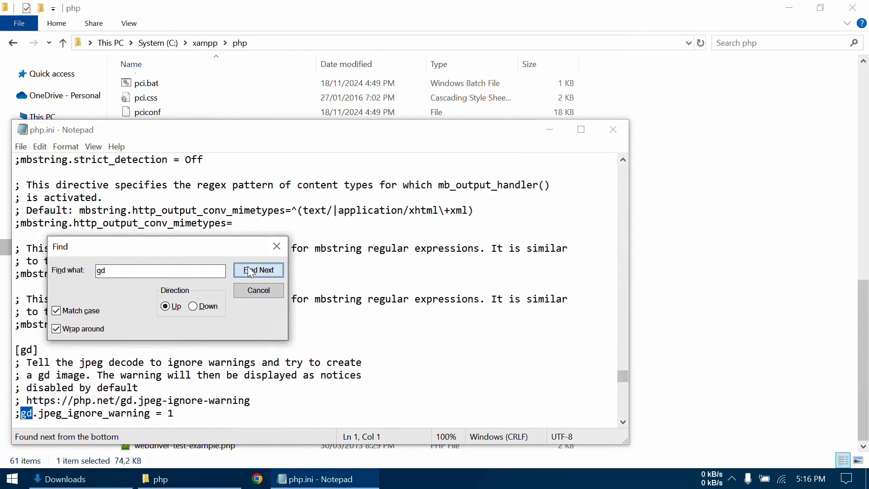
{"action": "left_click", "coordinate": [250, 270]}
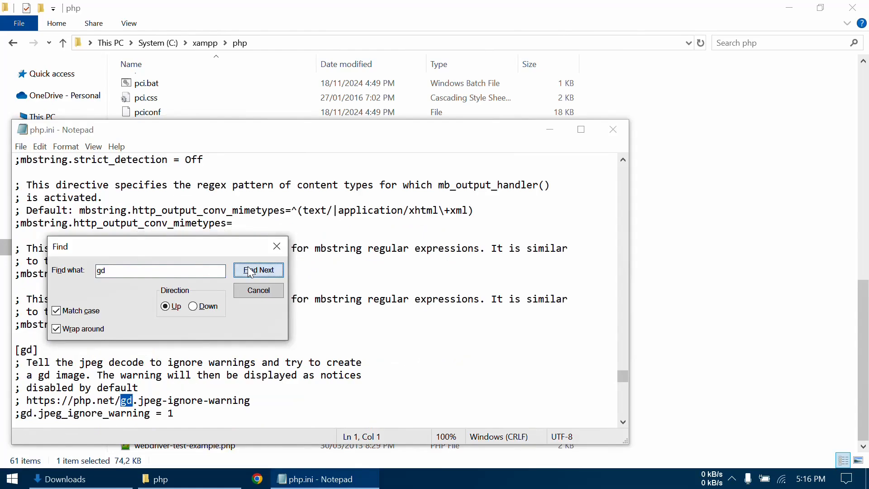
{"action": "left_click", "coordinate": [250, 270]}
{"action": "left_click", "coordinate": [250, 271]}
{"action": "left_click", "coordinate": [250, 271]}
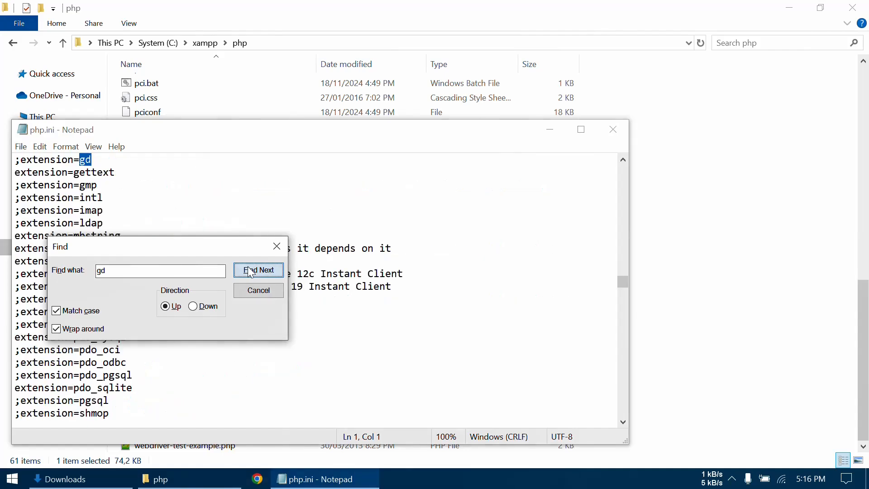
{"action": "left_click_drag", "start_coordinate": [148, 135], "coordinate": [281, 123]}
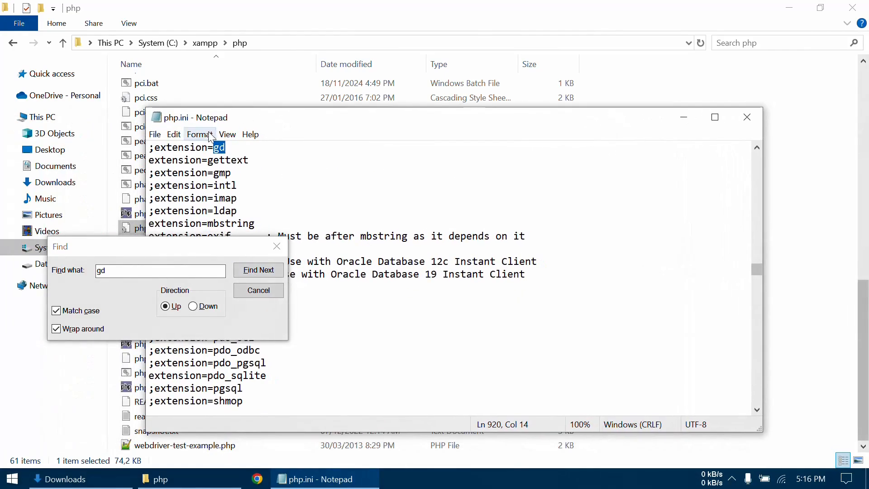
{"action": "left_click", "coordinate": [155, 147]}
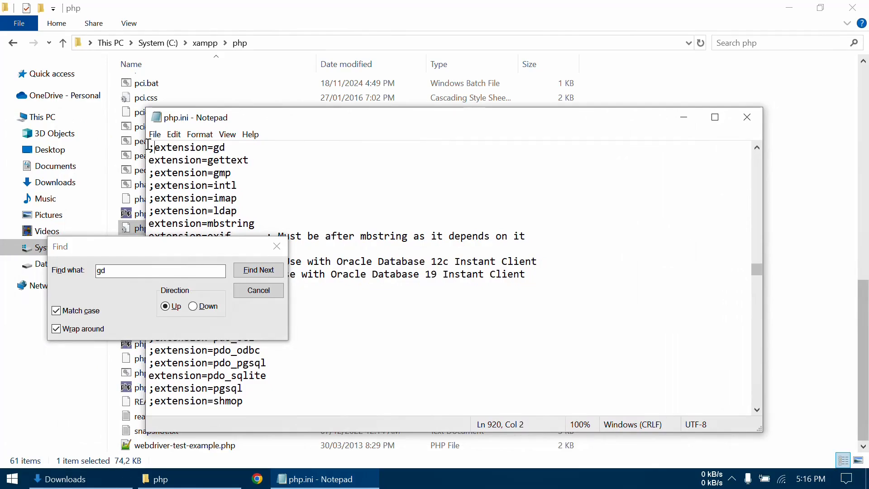
{"action": "key", "text": "BackSpace"}
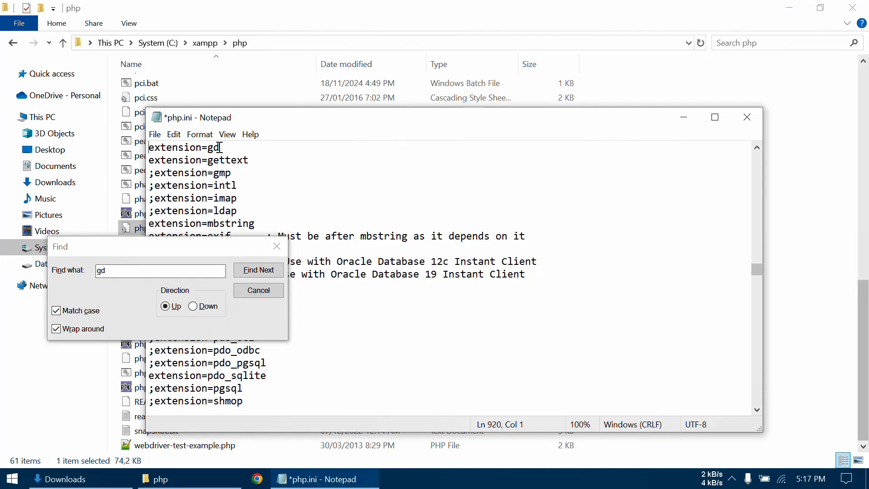
- Save php.ini, and close the file and the php folder window
{"action": "left_click", "coordinate": [276, 247]}
{"action": "left_click", "coordinate": [155, 135]}
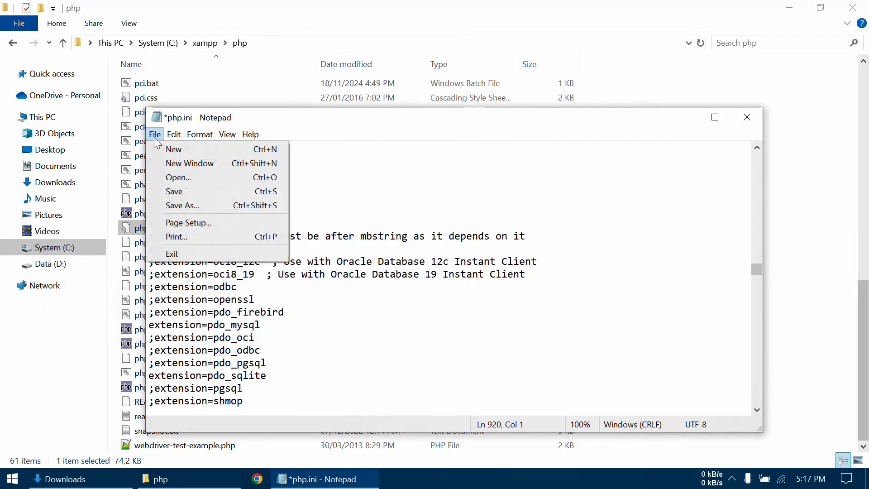
{"action": "left_click", "coordinate": [177, 191]}
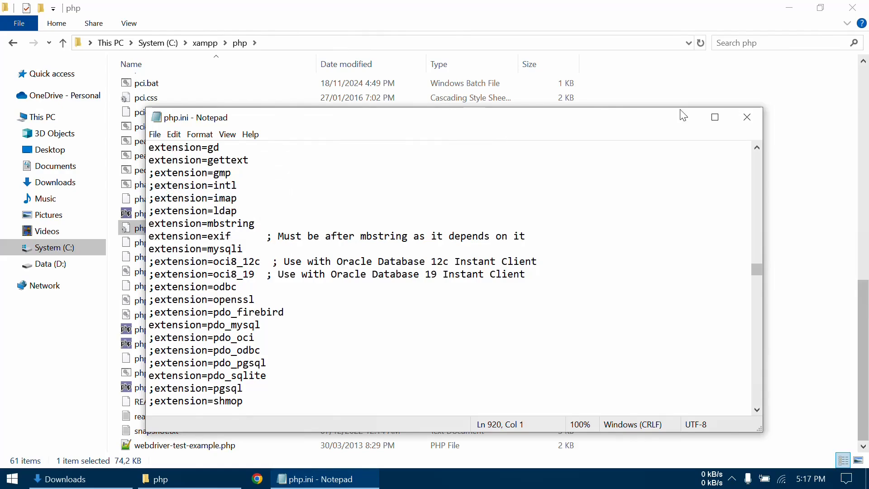
{"action": "left_click", "coordinate": [747, 121]}
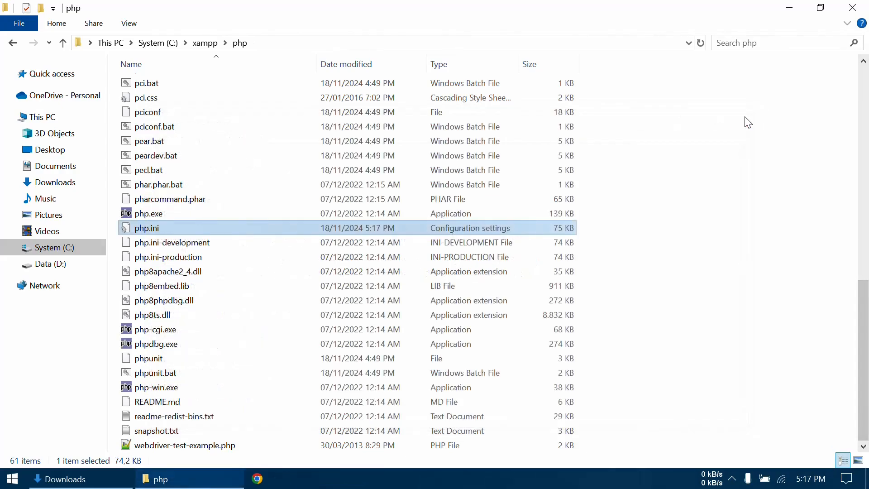
{"action": "left_click", "coordinate": [853, 8]}
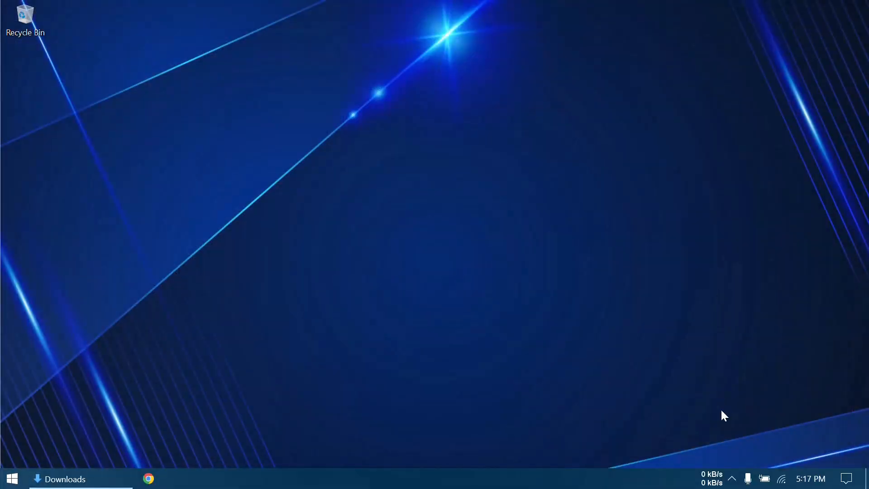
- Start the Apache and MySQL modules from the minimized xampp-control, and check their status
{"action": "left_click", "coordinate": [733, 478]}
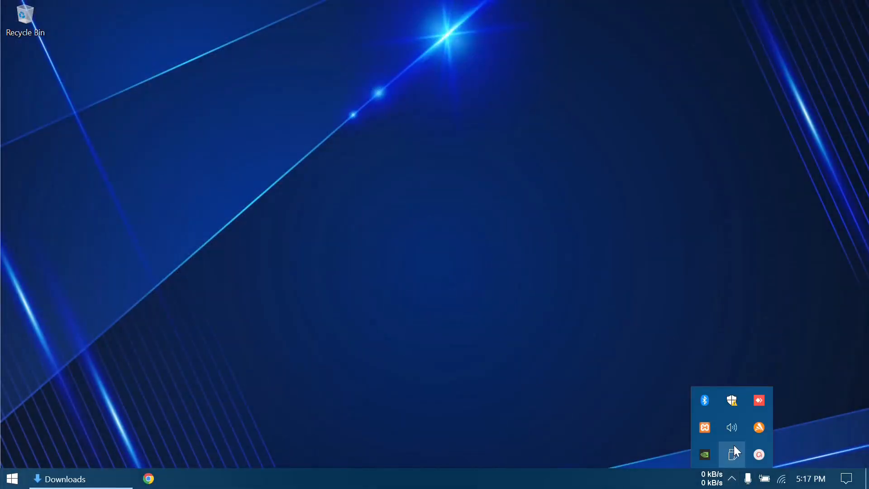
{"action": "right_click", "coordinate": [705, 429]}
{"action": "mouse_move", "coordinate": [750, 343]}
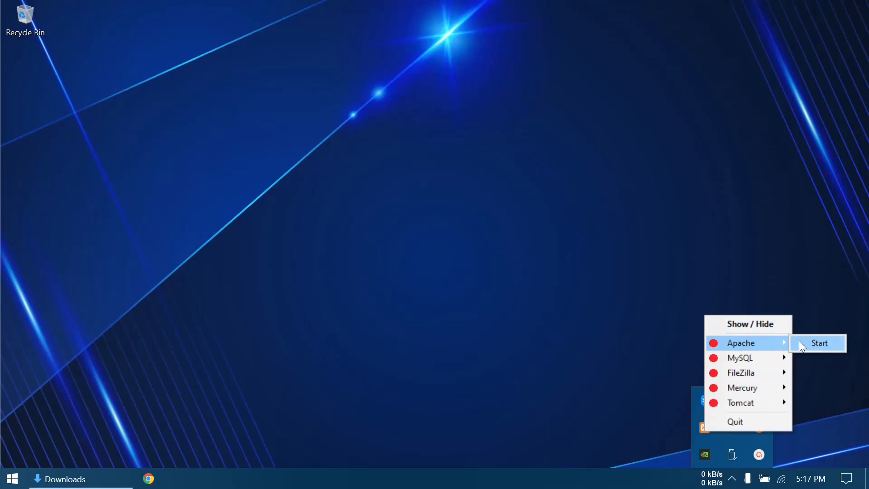
{"action": "left_click", "coordinate": [811, 343]}
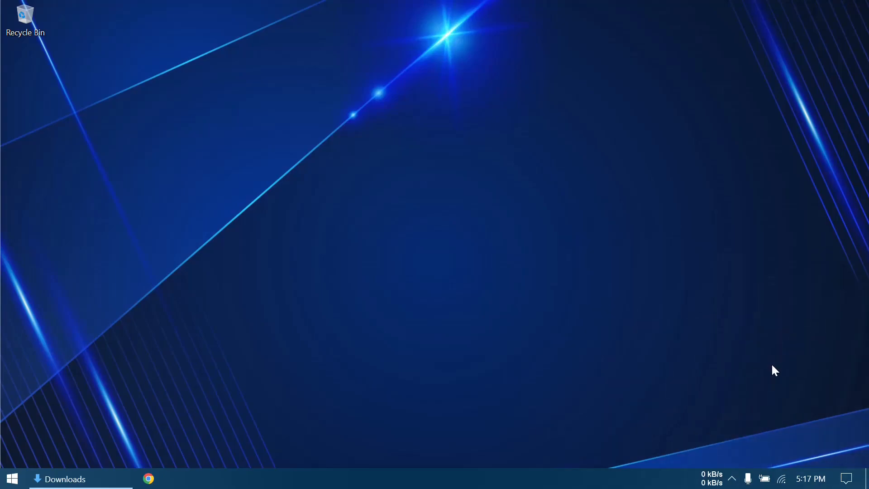
{"action": "left_click", "coordinate": [733, 479]}
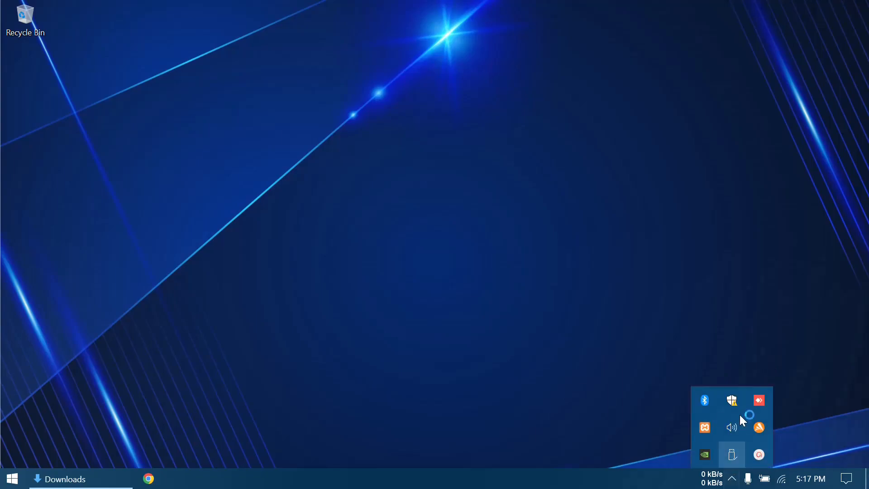
{"action": "right_click", "coordinate": [708, 428]}
{"action": "mouse_move", "coordinate": [754, 356]}
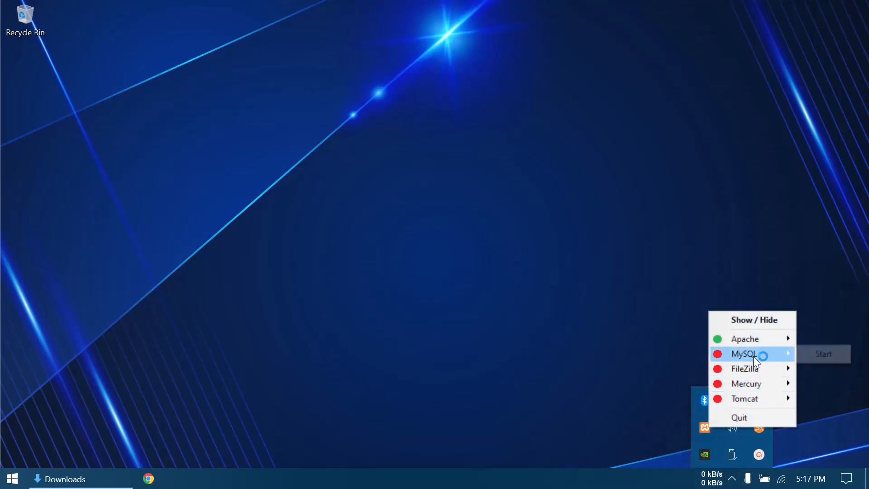
{"action": "left_click", "coordinate": [809, 353]}
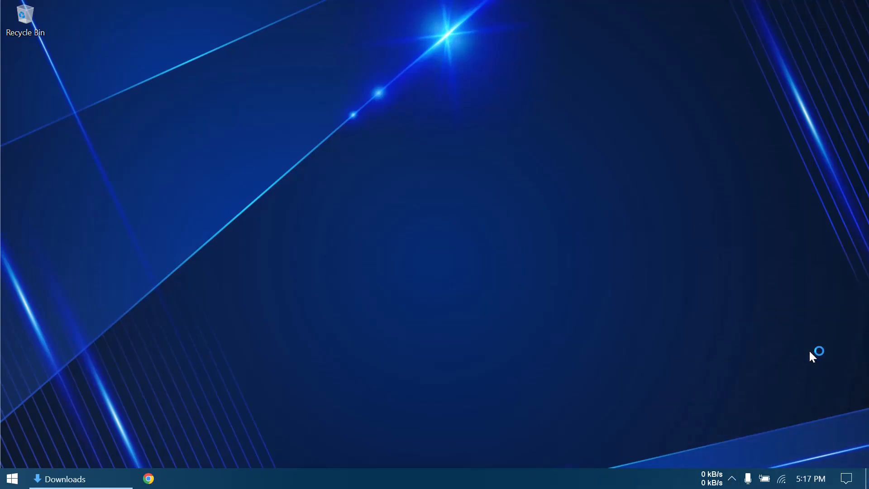
{"action": "left_click", "coordinate": [732, 478]}
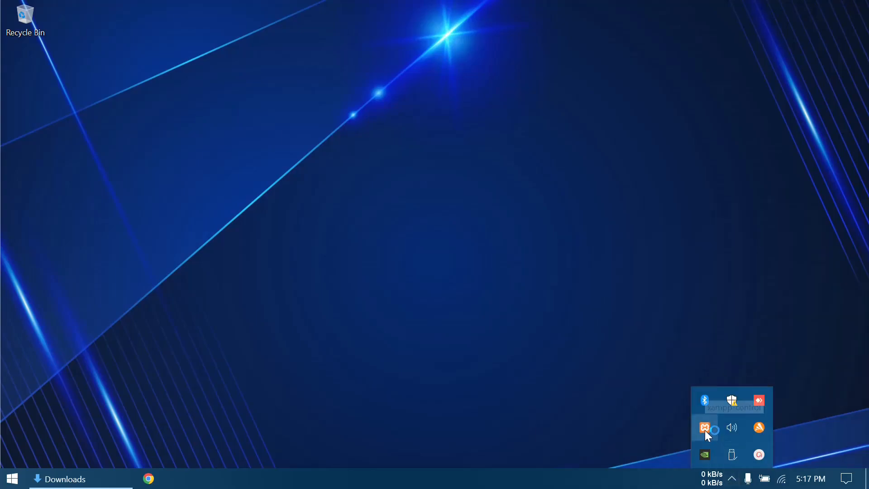
{"action": "right_click", "coordinate": [707, 434]}
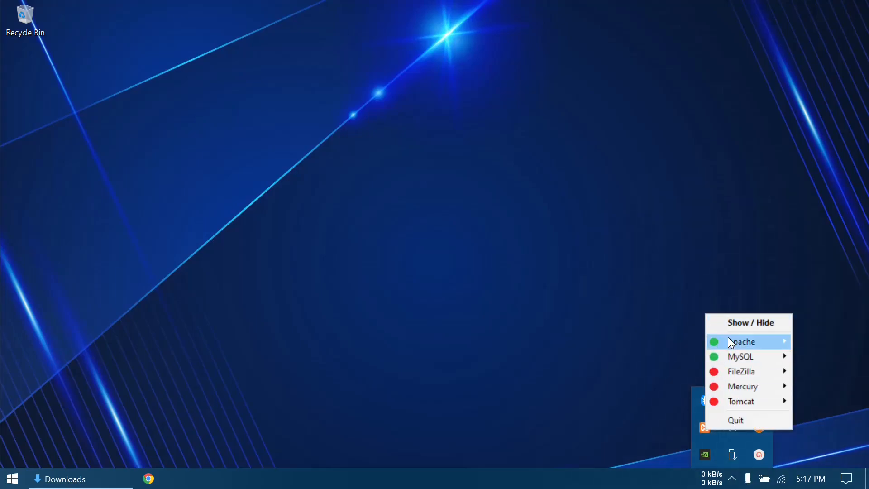
{"action": "mouse_move", "coordinate": [748, 341]}
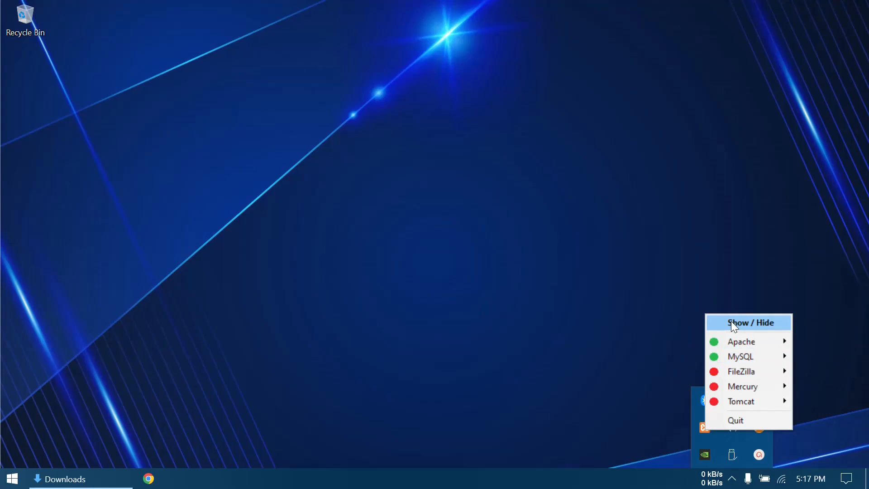
- Show the XAMPP Control Panel to check the Apache and MySQL modules, minimize it, and look at the hidden background icons
{"action": "left_click", "coordinate": [732, 322]}
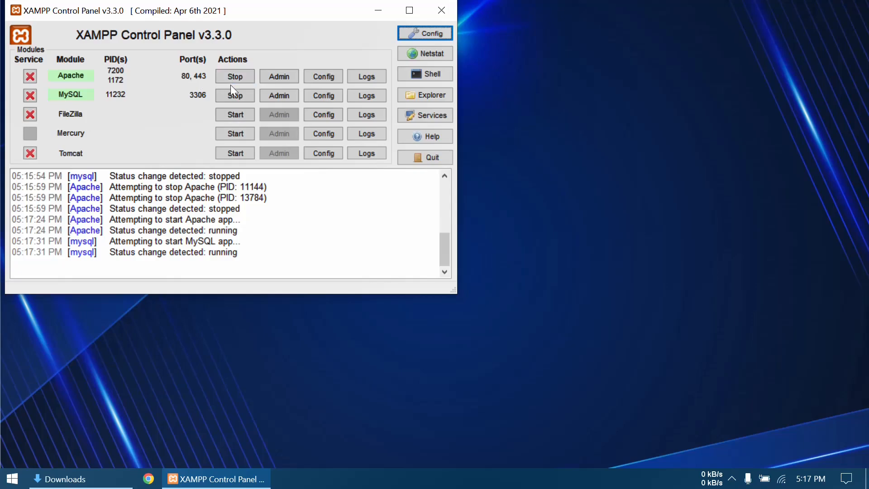
{"action": "left_click", "coordinate": [375, 10]}
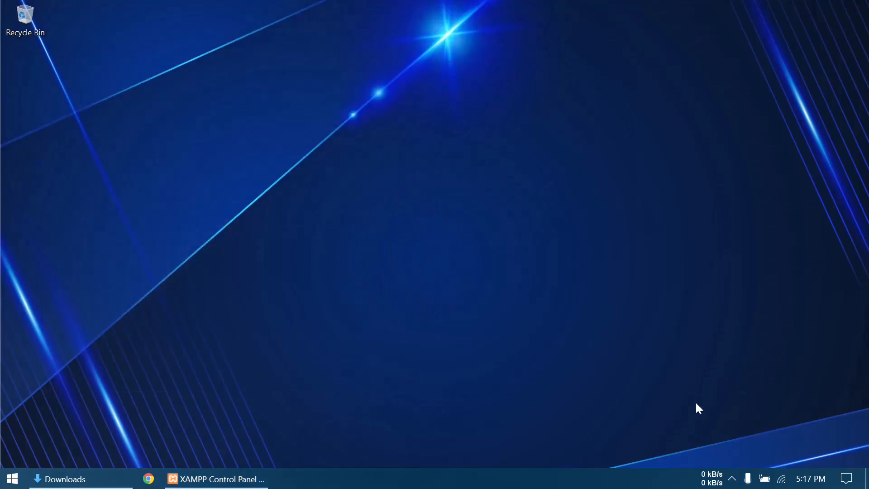
{"action": "left_click", "coordinate": [732, 479]}
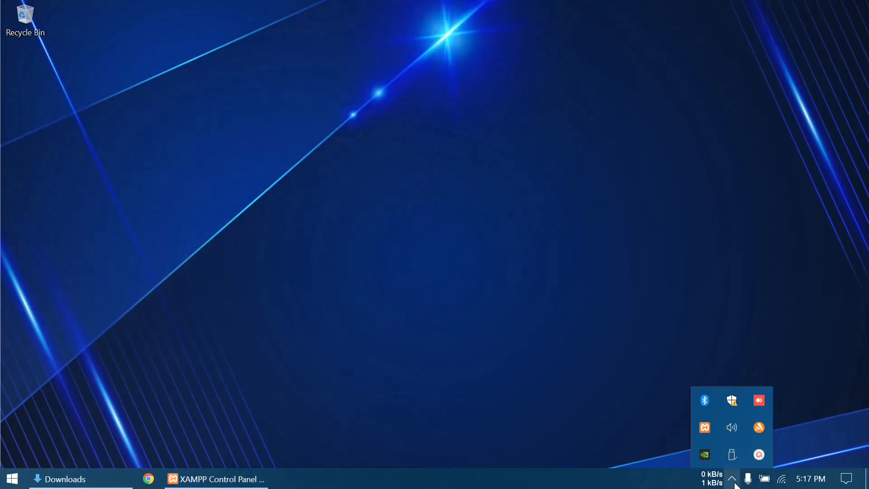
{"action": "left_click", "coordinate": [367, 326]}
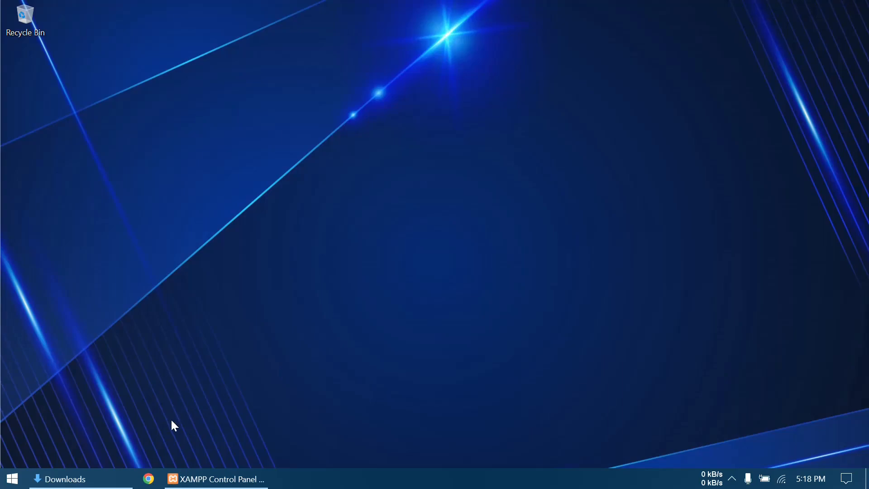
- Open slims.web.id in Chrome and view the Portable Slims and Source Code downloads for SLiMS 9 Bulian
{"action": "left_click", "coordinate": [151, 479]}
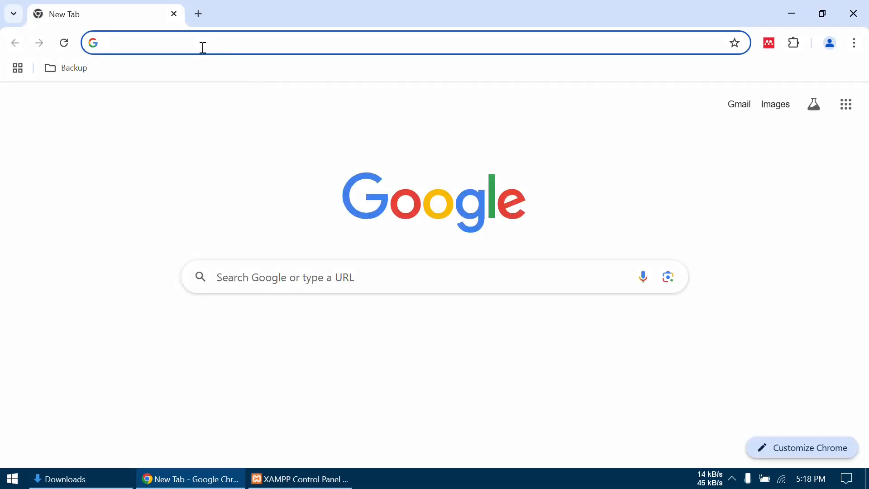
{"action": "type", "text": "sl"}
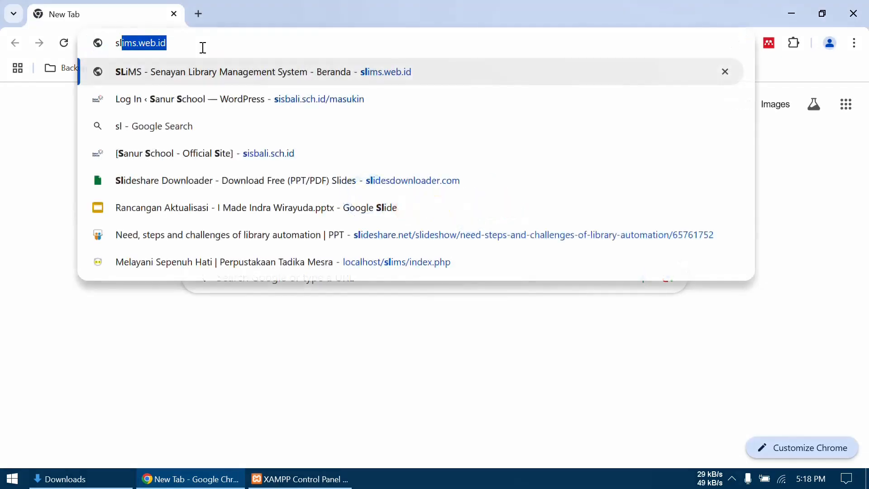
{"action": "type", "text": "ims.web.id"}
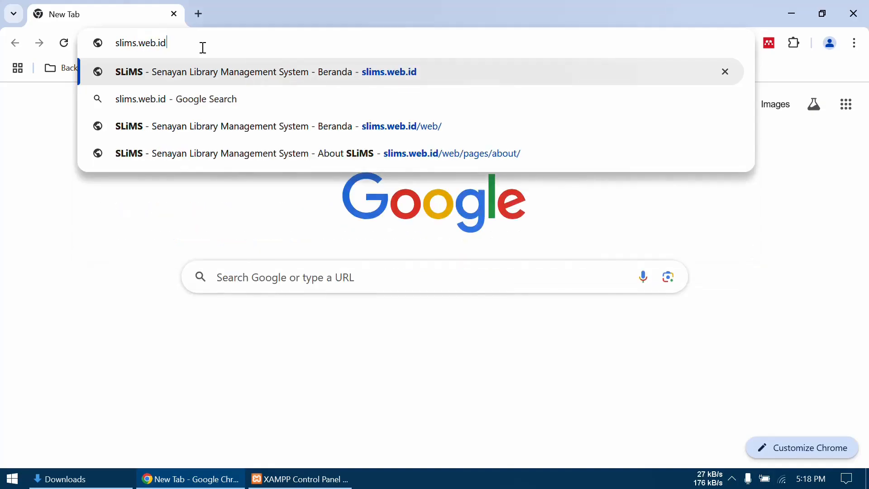
{"action": "key", "text": "Return"}
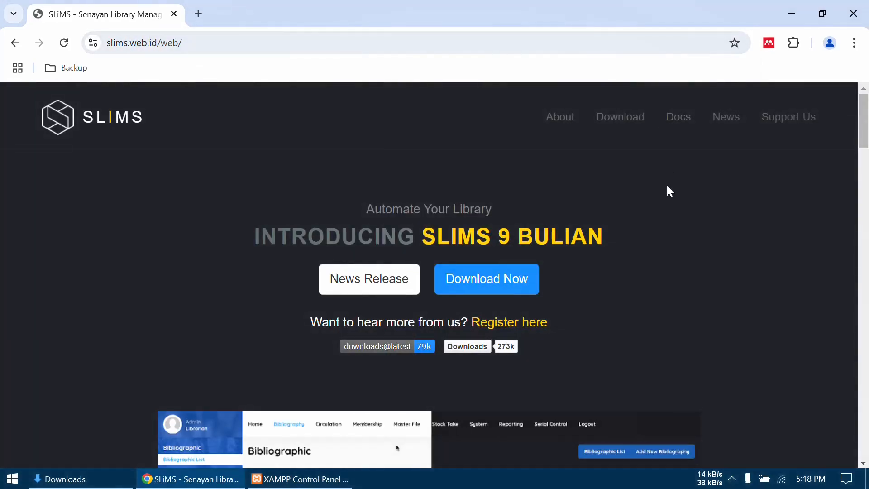
{"action": "scroll", "coordinate": [701, 286], "scroll_direction": "down", "scroll_amount": 15}
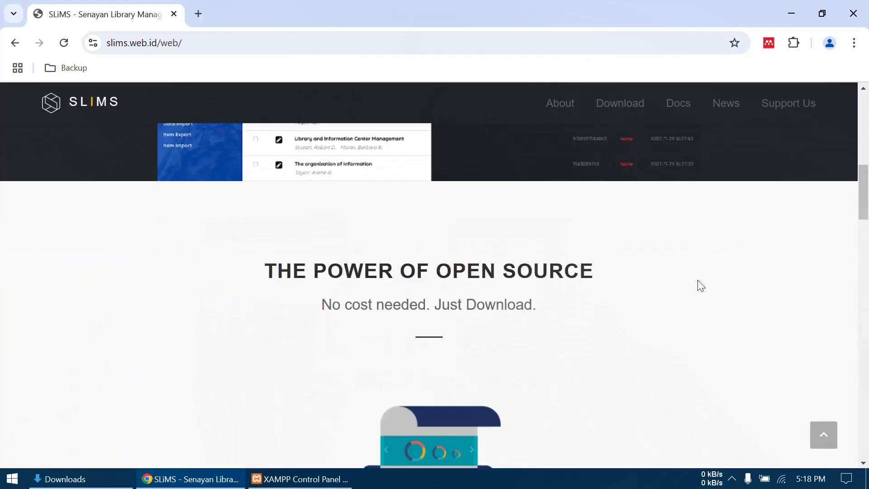
{"action": "scroll", "coordinate": [701, 287], "scroll_direction": "down", "scroll_amount": 8}
{"action": "scroll", "coordinate": [698, 285], "scroll_direction": "up", "scroll_amount": 2}
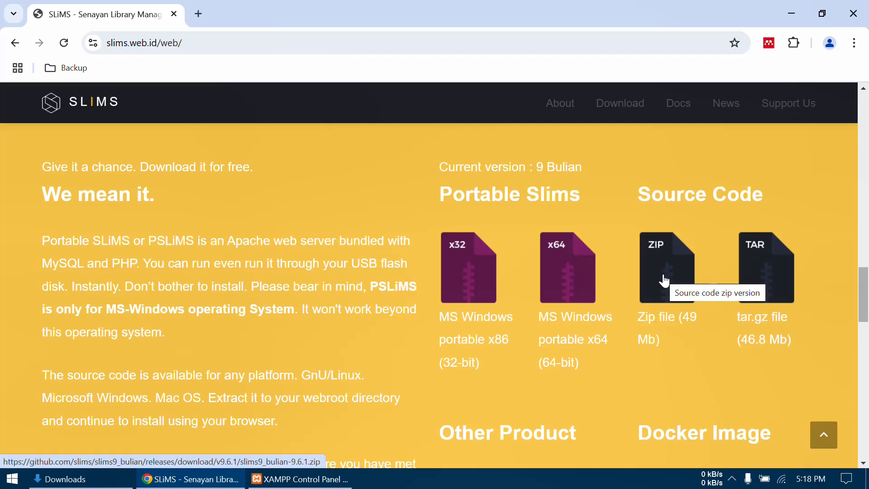
- Extract slims9_bulian-9.3.1.zip directly into the Downloads folder in File Explorer
{"action": "left_click", "coordinate": [98, 482]}
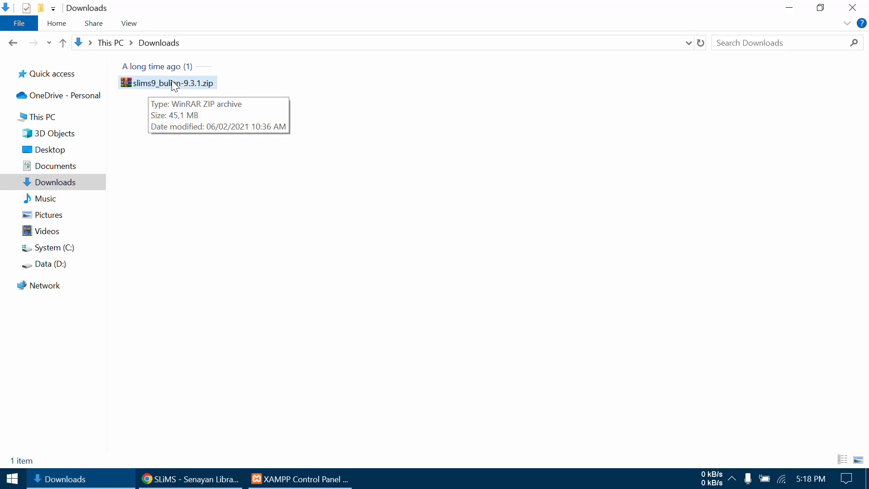
{"action": "left_click", "coordinate": [153, 89]}
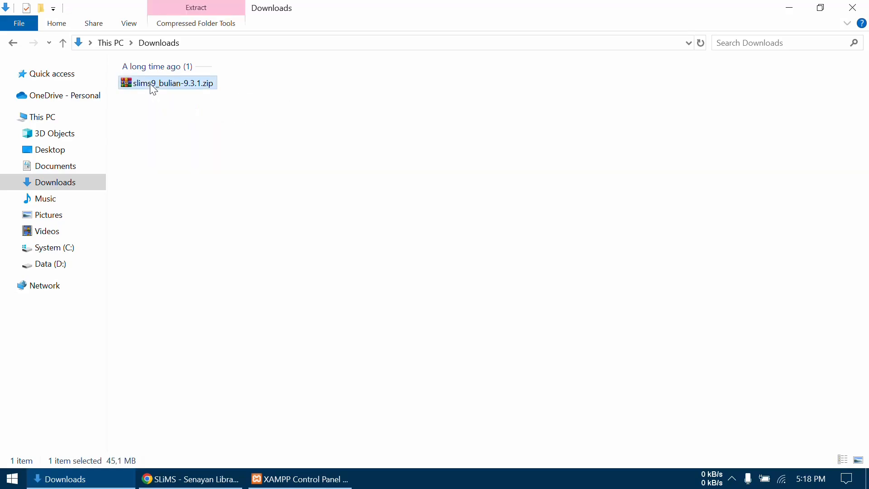
{"action": "right_click", "coordinate": [150, 83]}
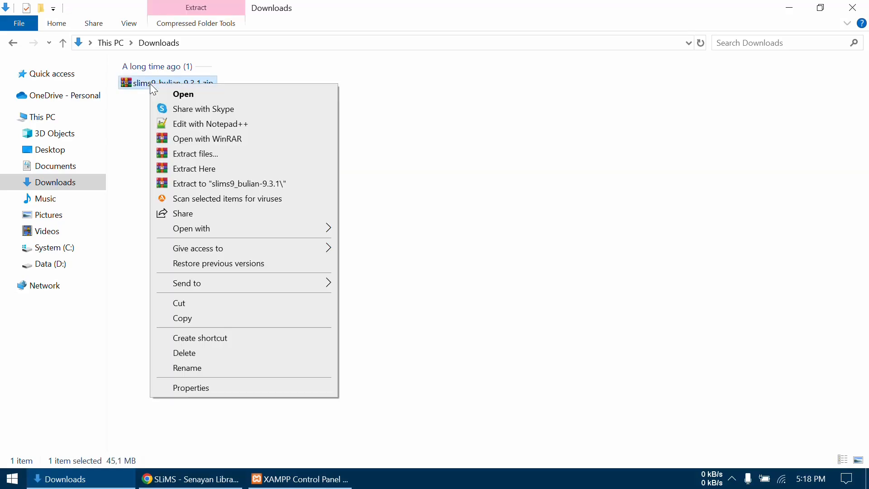
{"action": "left_click", "coordinate": [195, 171]}
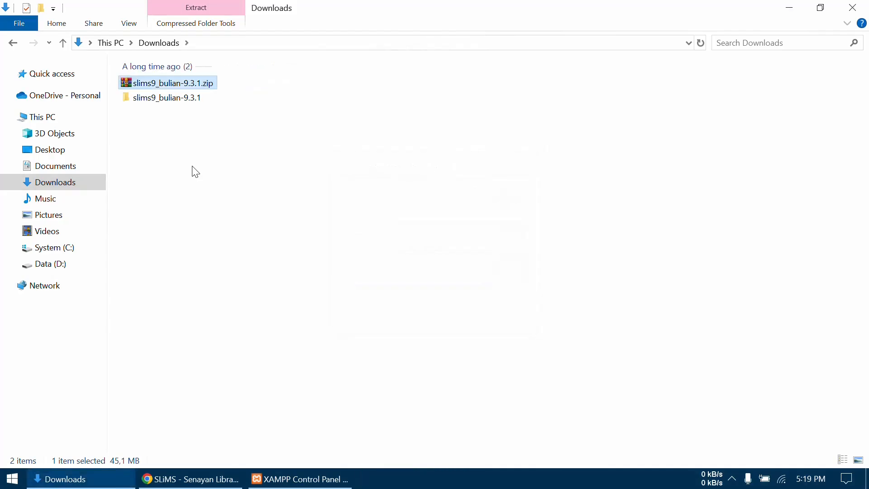
- Move the extracted slims9_bulian-9.3.1 folder from Downloads into the htdocs folder inside xampp on the System (C:) drive
{"action": "left_click", "coordinate": [158, 100]}
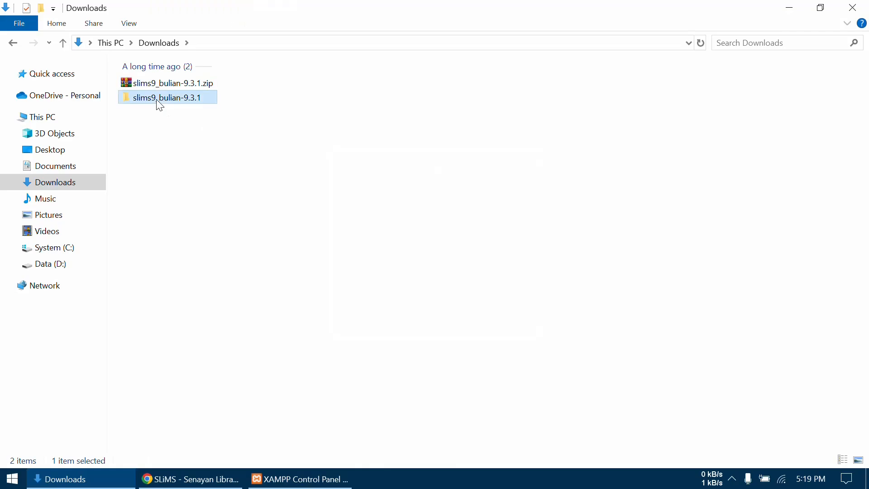
{"action": "right_click", "coordinate": [189, 104]}
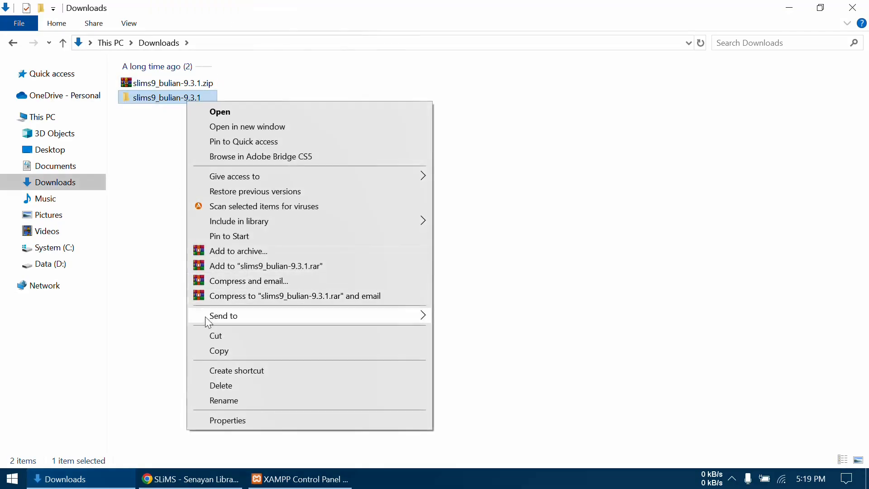
{"action": "left_click", "coordinate": [217, 335]}
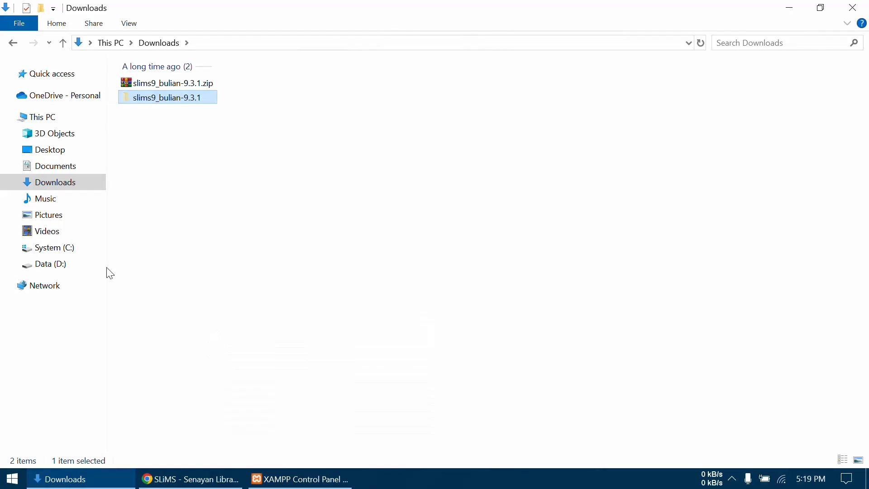
{"action": "left_click", "coordinate": [62, 253]}
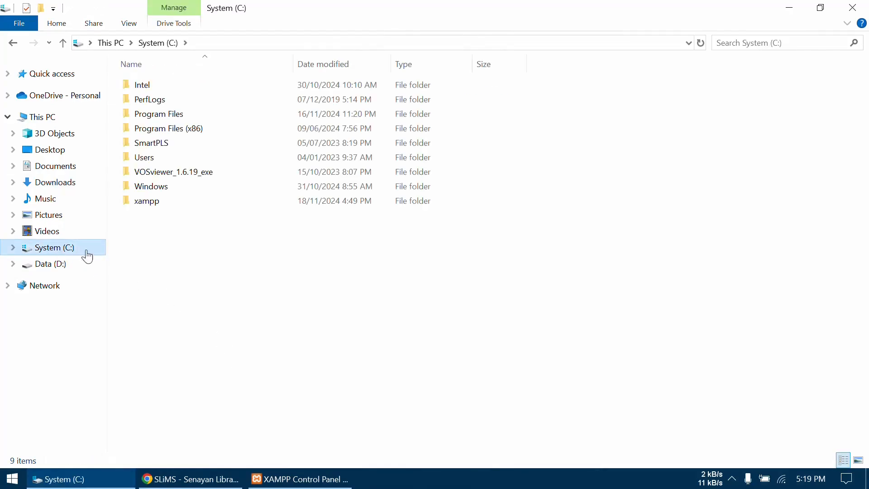
{"action": "double_click", "coordinate": [168, 203]}
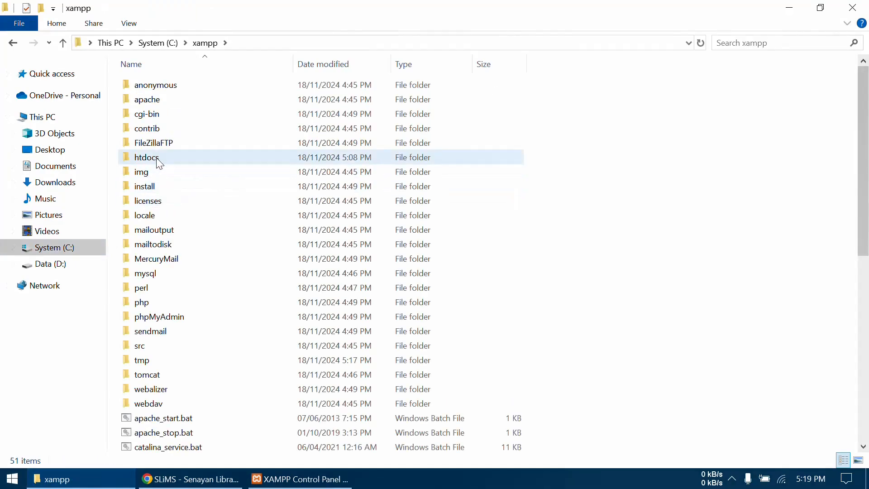
{"action": "mouse_move", "coordinate": [161, 159]}
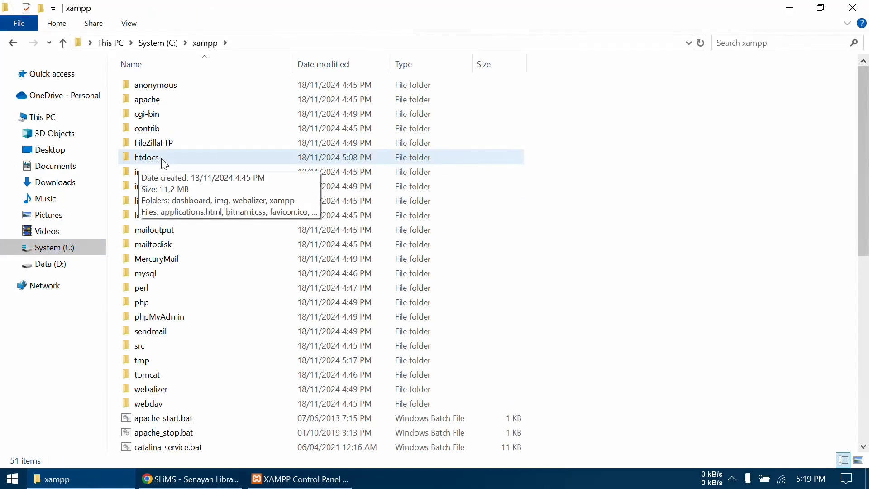
{"action": "double_click", "coordinate": [161, 158]}
{"action": "right_click", "coordinate": [165, 220]}
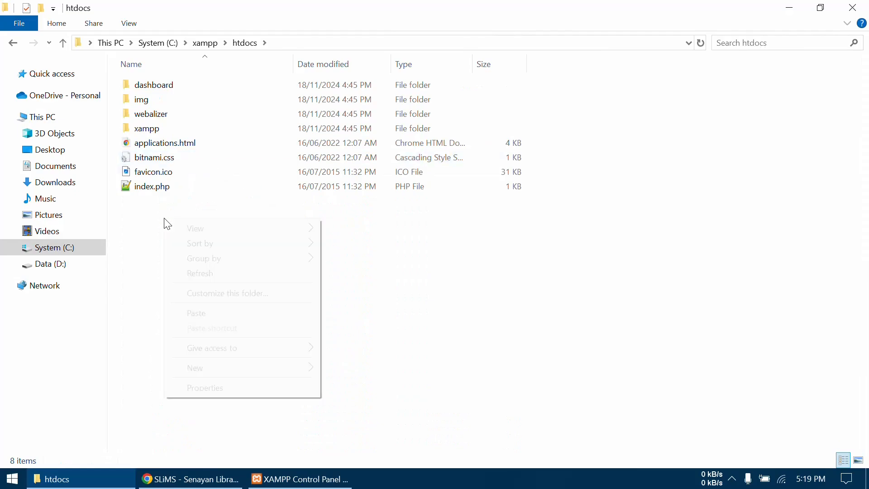
{"action": "left_click", "coordinate": [197, 313]}
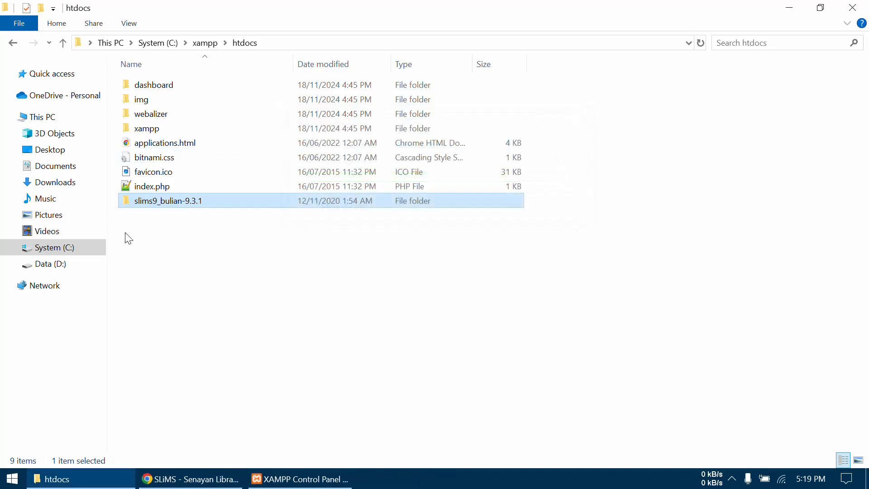
- Rename the slims9_bulian-9.3.1 folder in htdocs as perpus
{"action": "left_click", "coordinate": [186, 204]}
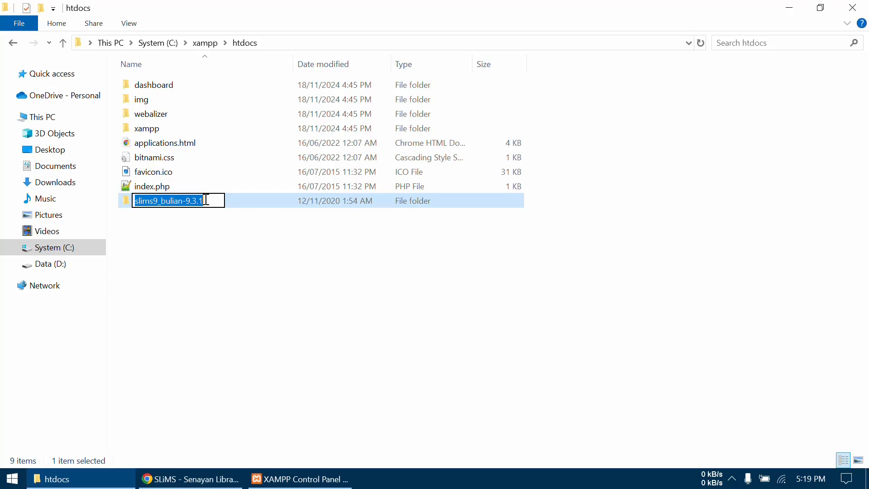
{"action": "type", "text": "perpus"}
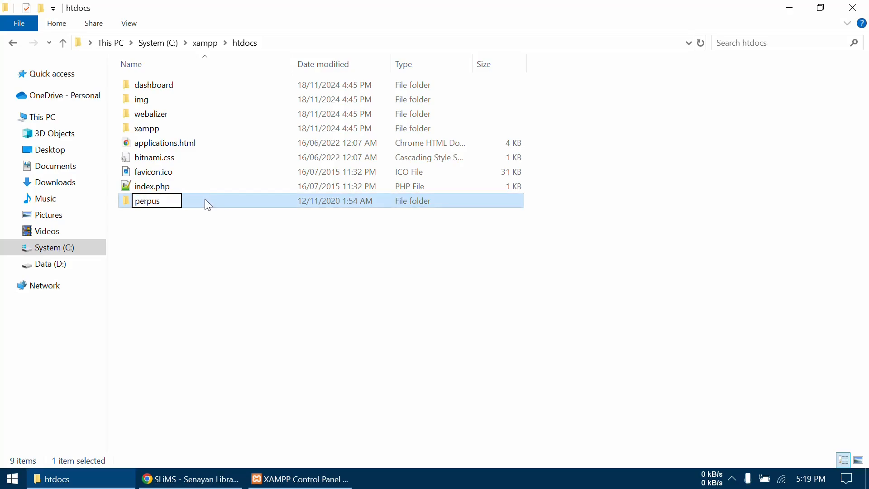
{"action": "key", "text": "Return"}
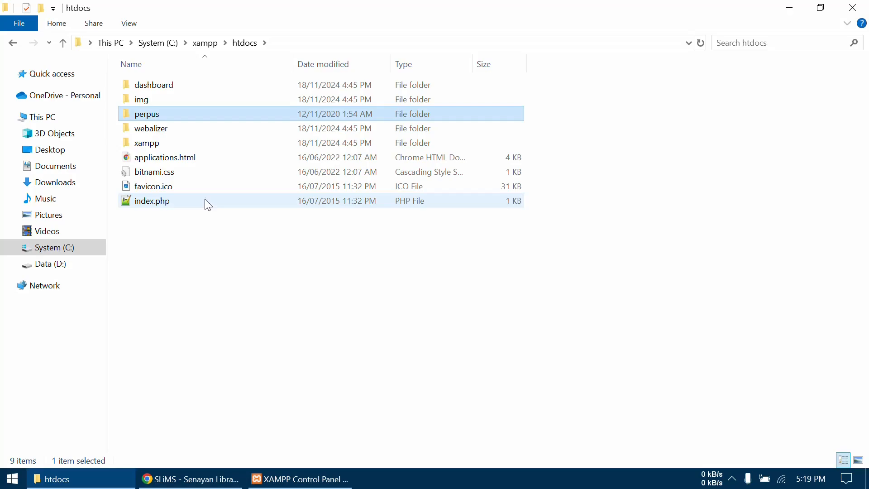
- Examine the files and folders inside the perpus folder, and return to htdocs
{"action": "double_click", "coordinate": [169, 119]}
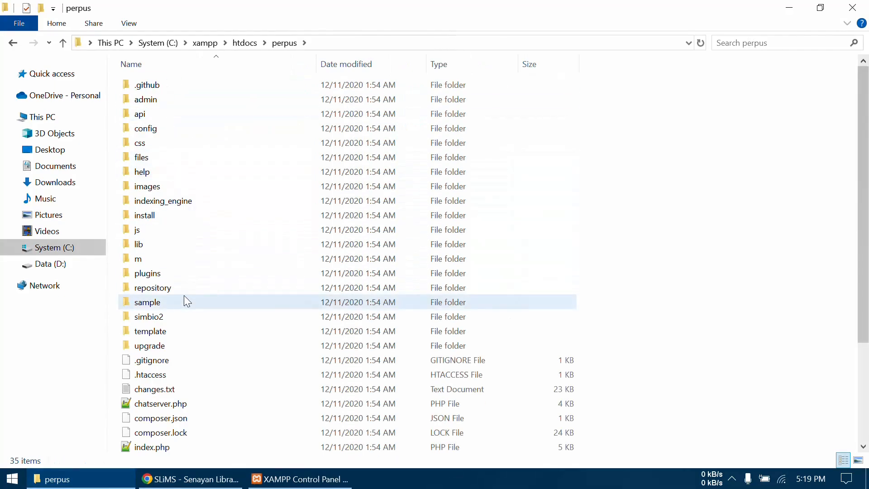
{"action": "scroll", "coordinate": [184, 299], "scroll_direction": "down", "scroll_amount": 3}
{"action": "scroll", "coordinate": [184, 299], "scroll_direction": "up", "scroll_amount": 2}
{"action": "scroll", "coordinate": [185, 299], "scroll_direction": "up", "scroll_amount": 1}
{"action": "scroll", "coordinate": [184, 299], "scroll_direction": "down", "scroll_amount": 3}
{"action": "scroll", "coordinate": [185, 299], "scroll_direction": "up", "scroll_amount": 2}
{"action": "scroll", "coordinate": [185, 299], "scroll_direction": "down", "scroll_amount": 3}
{"action": "scroll", "coordinate": [184, 296], "scroll_direction": "up", "scroll_amount": 3}
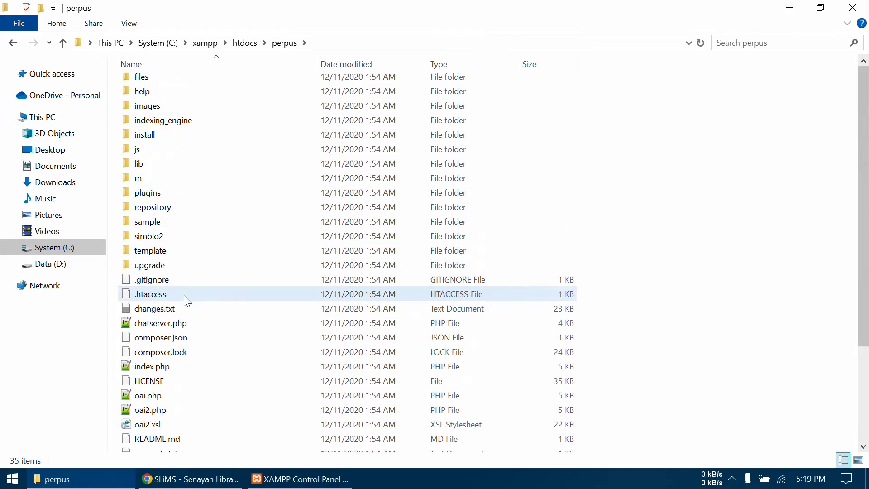
{"action": "left_click", "coordinate": [242, 45]}
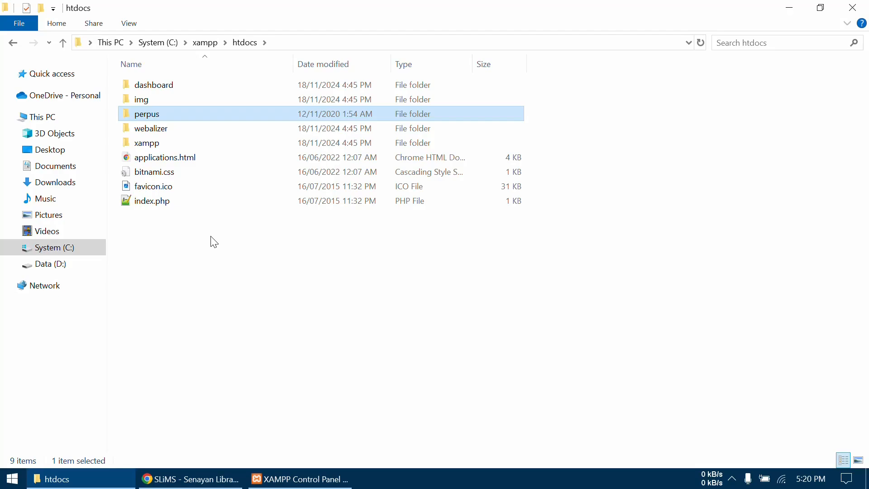
- Switch to Chrome, open a new tab and close the SLiMS website tab
{"action": "left_click", "coordinate": [189, 483]}
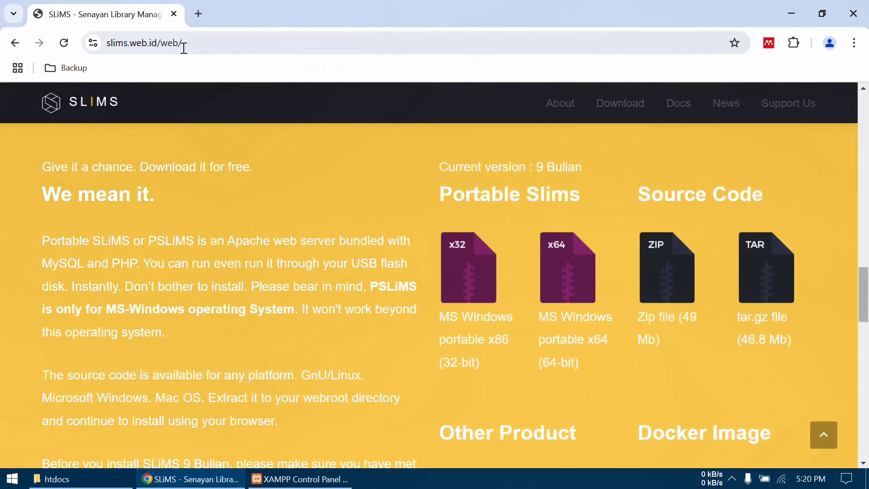
{"action": "left_click", "coordinate": [198, 15]}
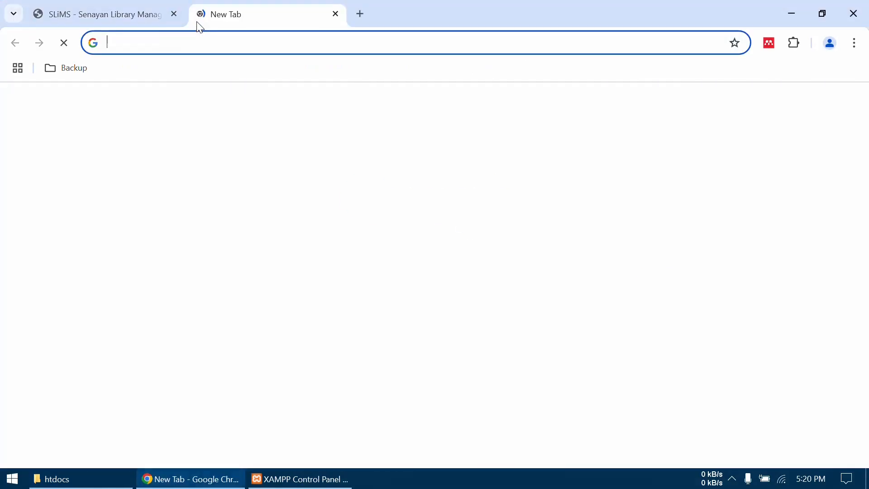
{"action": "left_click", "coordinate": [138, 12]}
{"action": "left_click", "coordinate": [174, 14]}
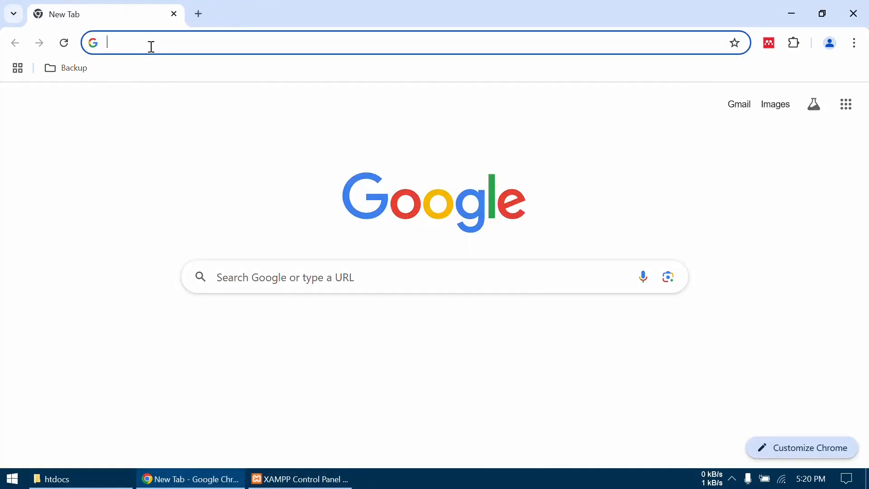
{"action": "type", "text": "loca"}
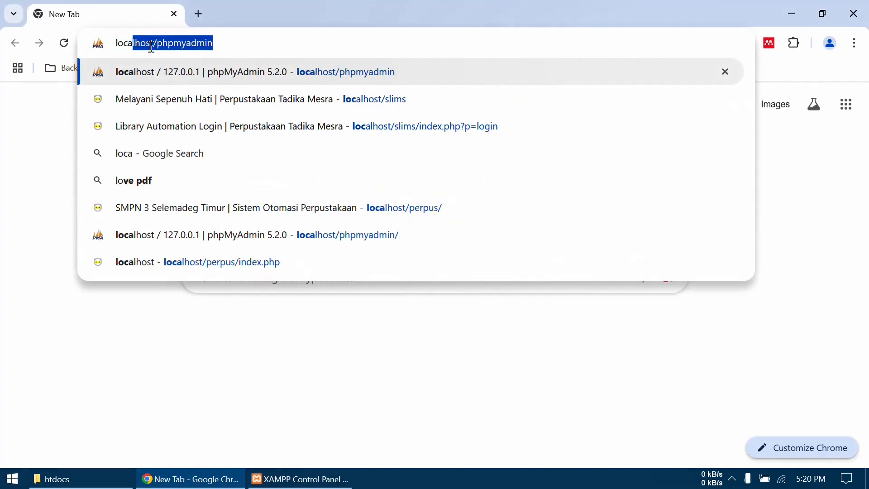
{"action": "type", "text": "lhost"}
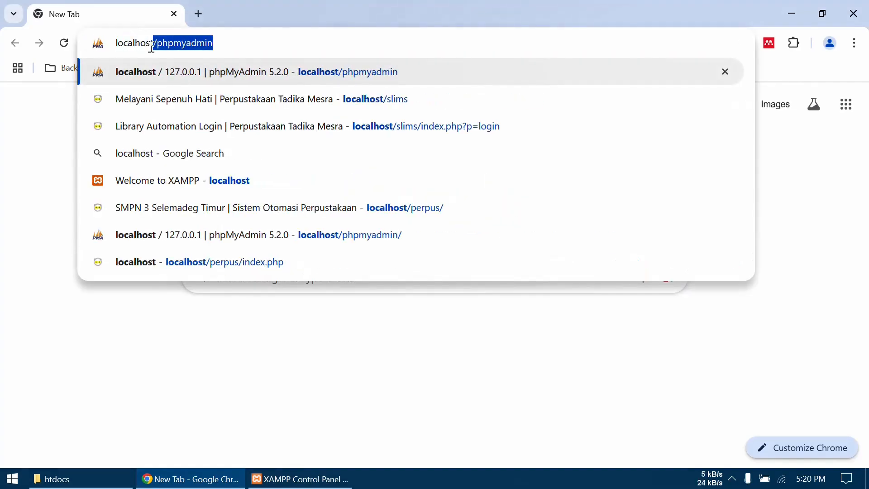
{"action": "type", "text": "/"}
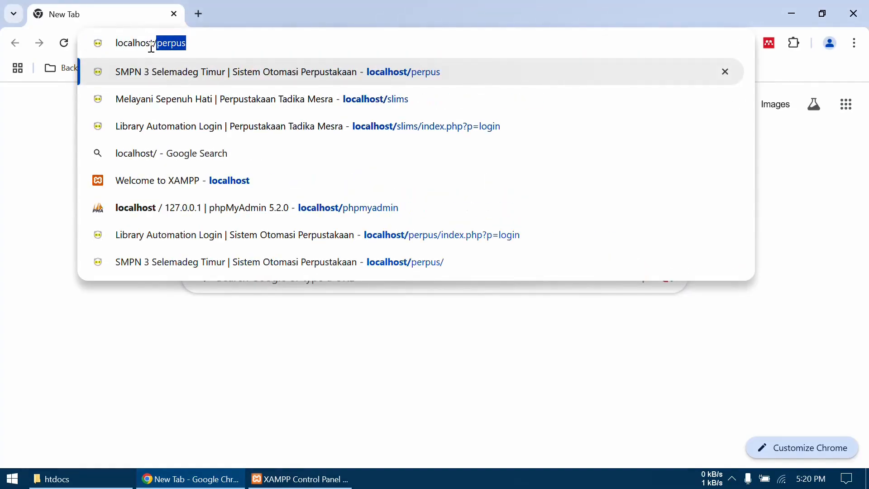
{"action": "type", "text": "phpm"}
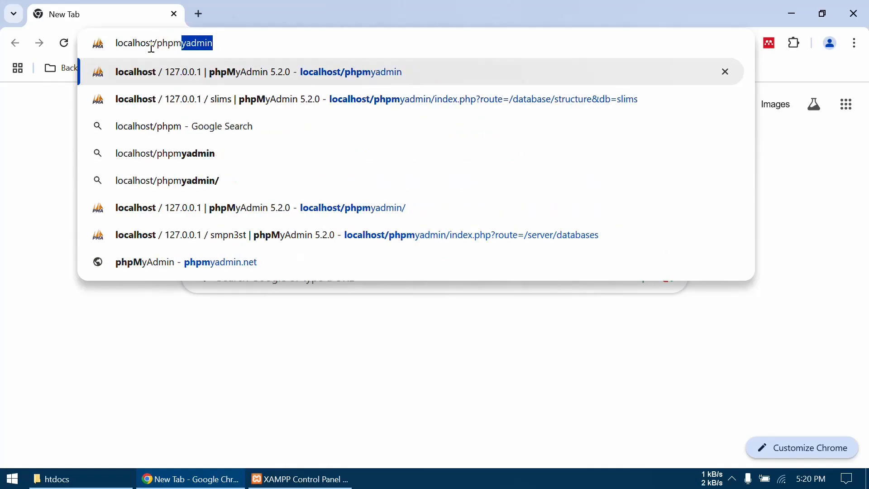
{"action": "type", "text": "yadmin"}
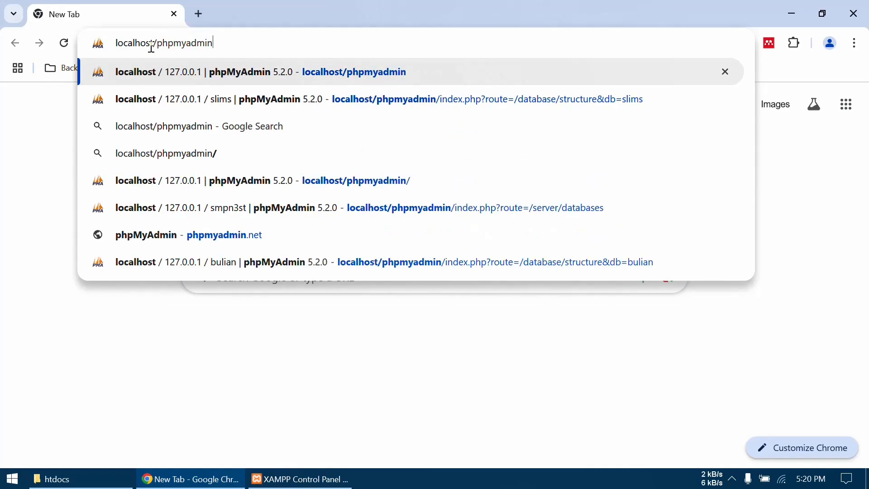
{"action": "key", "text": "ctrl+a"}
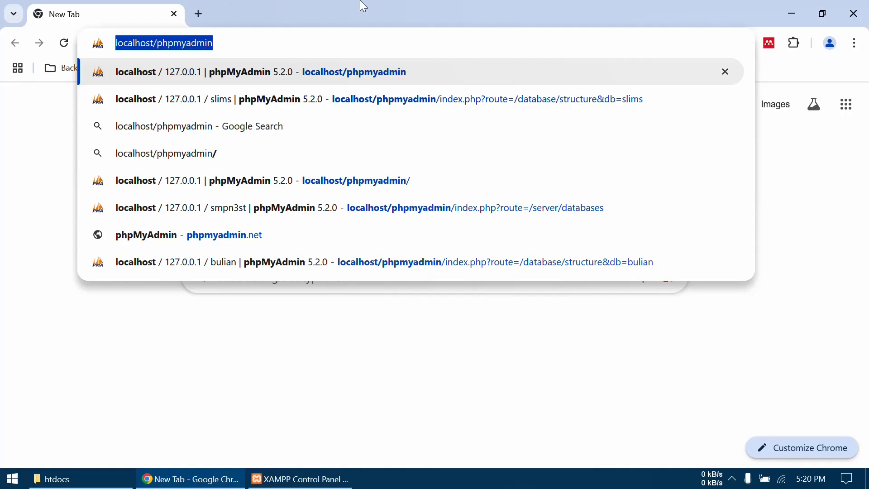
{"action": "type", "text": "http"}
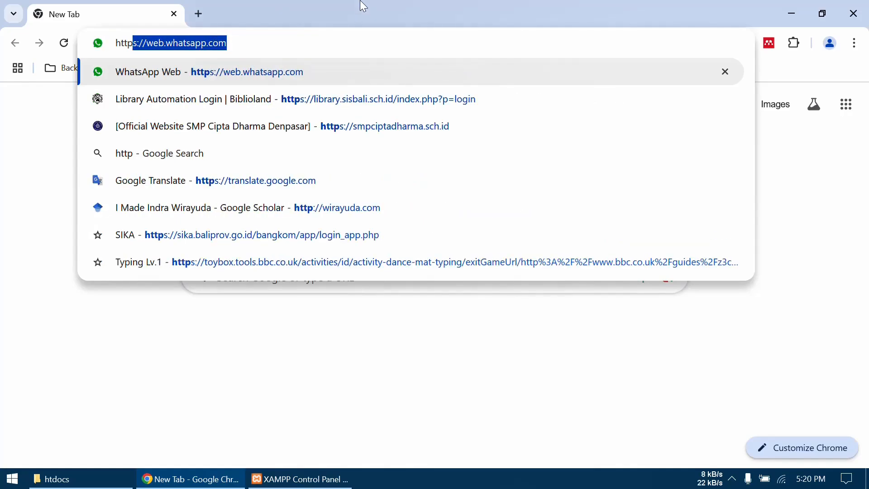
{"action": "type", "text": "://loc"}
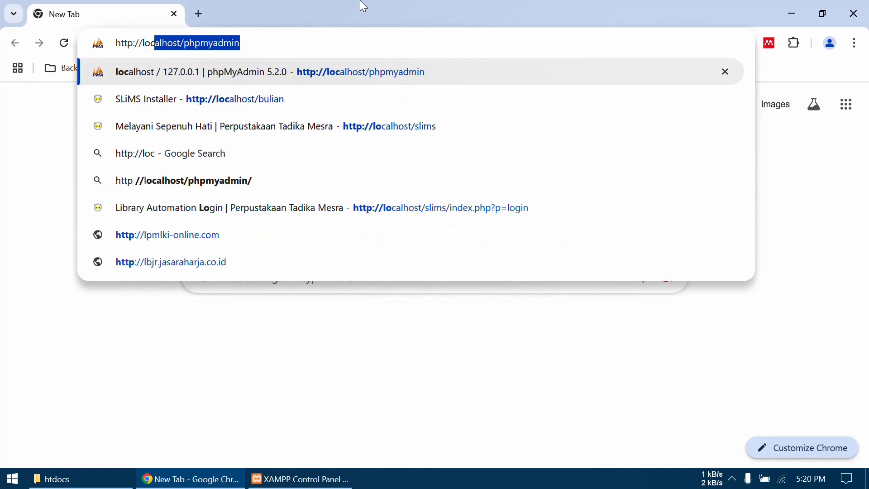
{"action": "type", "text": "alhost/"}
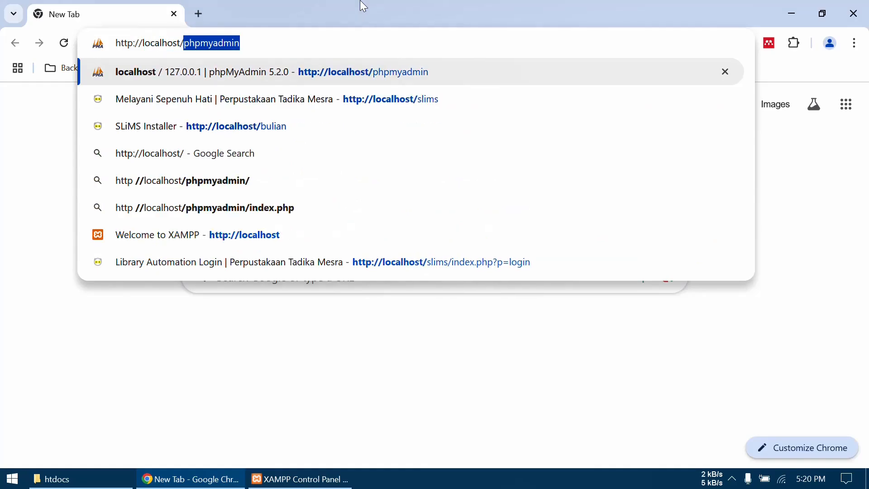
{"action": "type", "text": "phpmyadmin"}
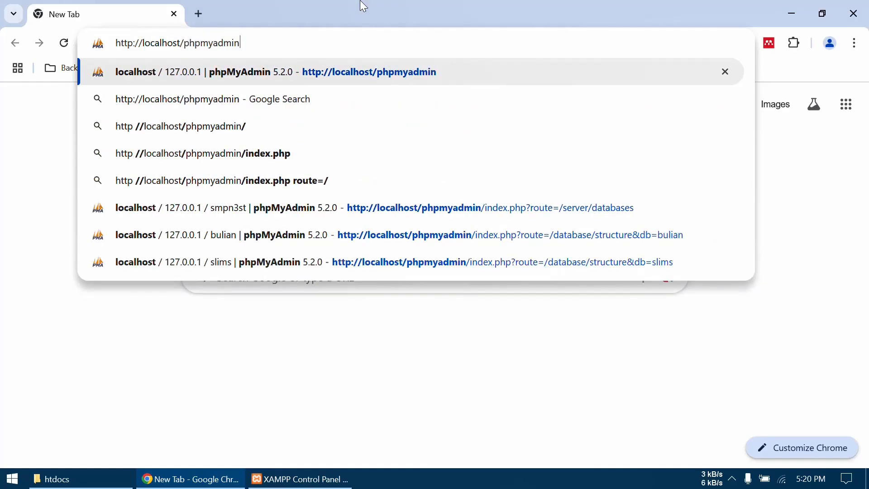
{"action": "key", "text": "Return"}
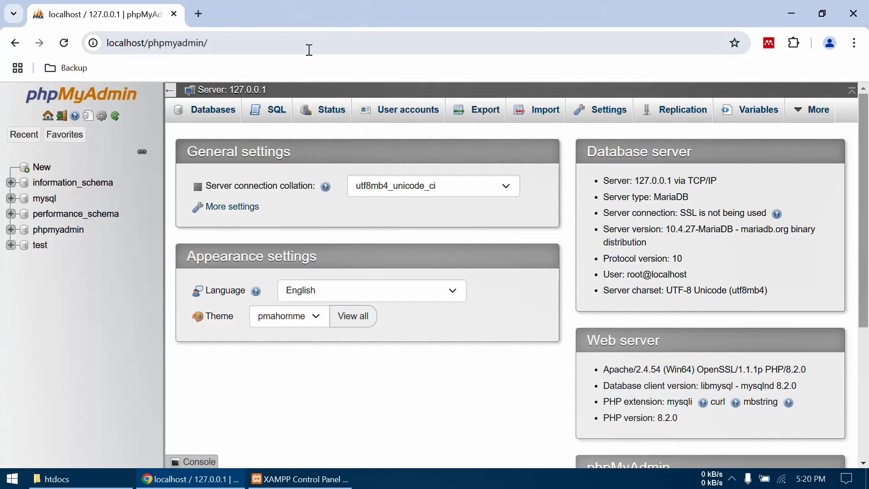
- Check the status of the Apache and MySQL services through the XAMPP notification-area icon, and dismiss its menu
{"action": "left_click", "coordinate": [733, 480]}
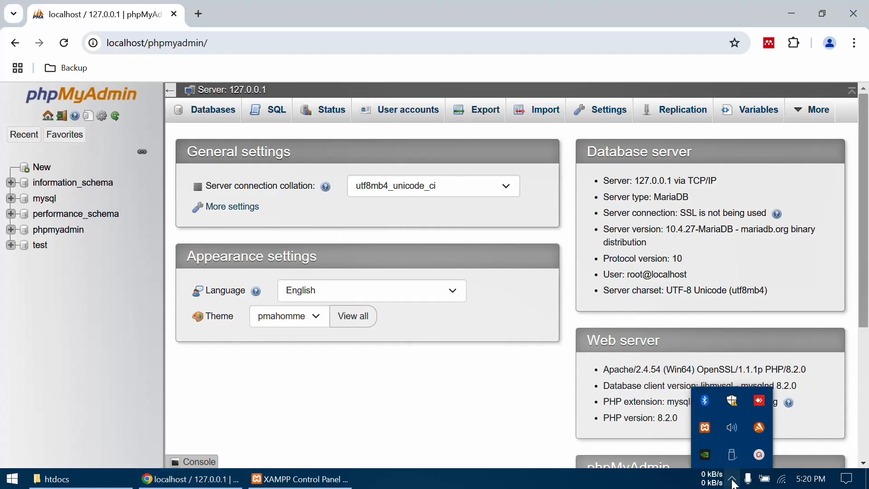
{"action": "right_click", "coordinate": [708, 430]}
{"action": "mouse_move", "coordinate": [754, 360]}
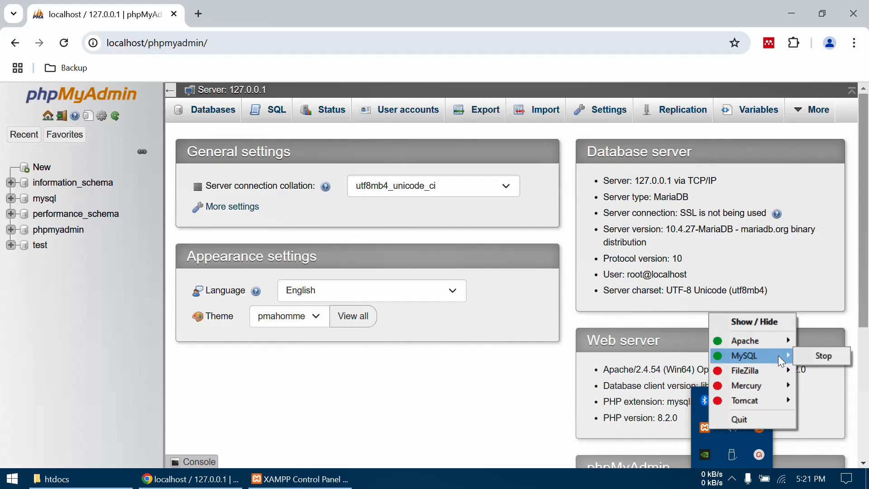
{"action": "left_click", "coordinate": [382, 14]}
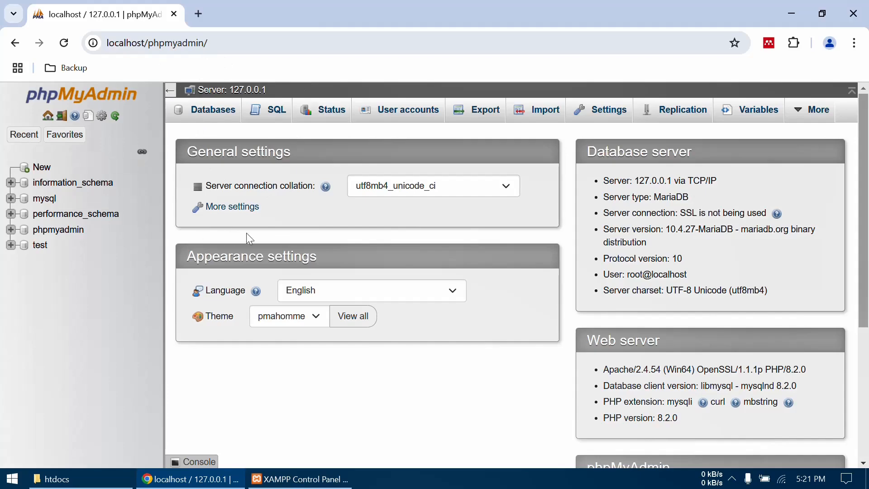
- Create a new database named db_perpus in phpMyAdmin and open its structure page
{"action": "left_click", "coordinate": [41, 173]}
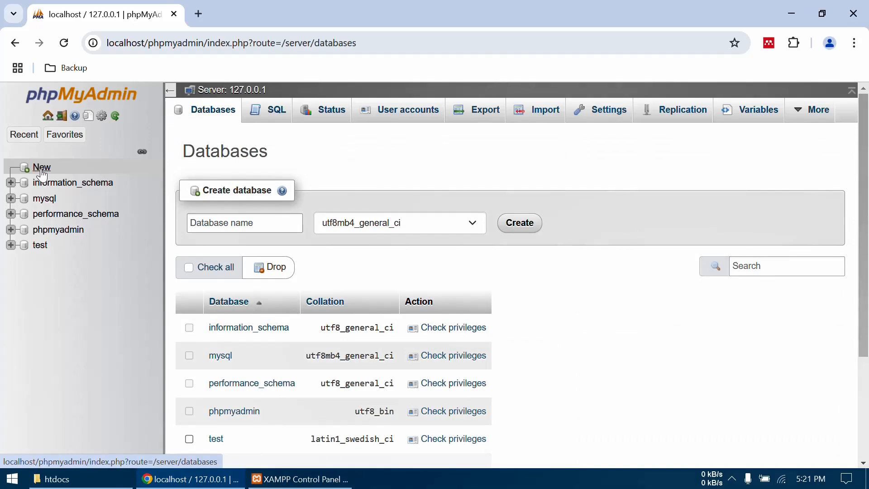
{"action": "left_click", "coordinate": [236, 223]}
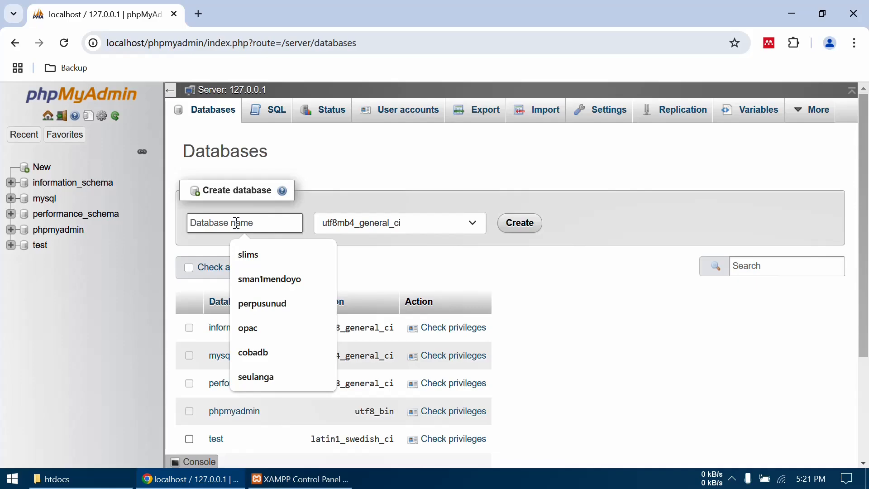
{"action": "type", "text": "db_perpus"}
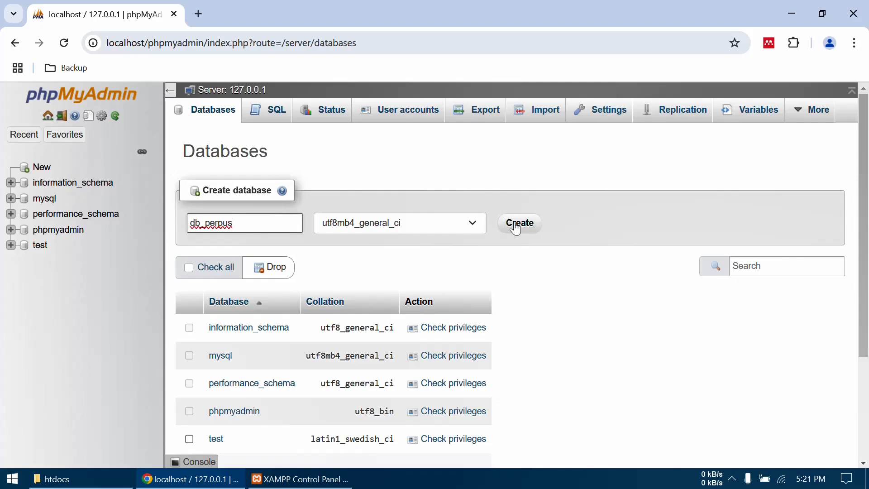
{"action": "left_click", "coordinate": [518, 223]}
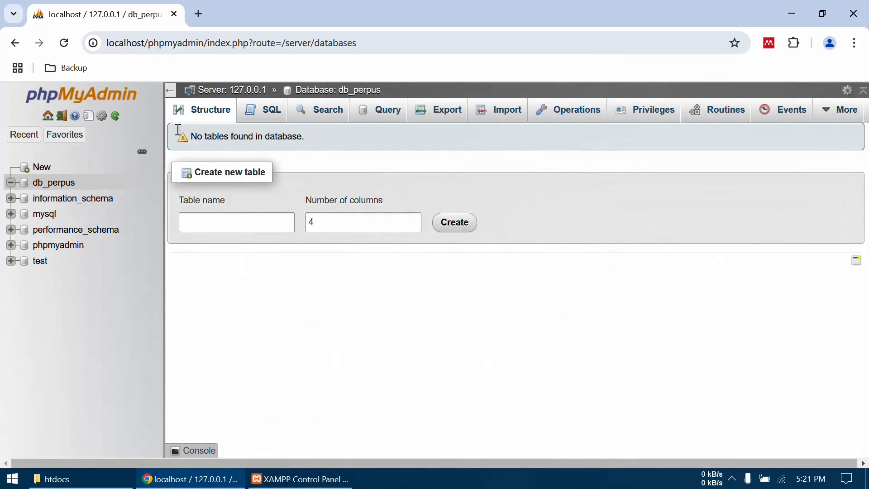
{"action": "left_click", "coordinate": [54, 186]}
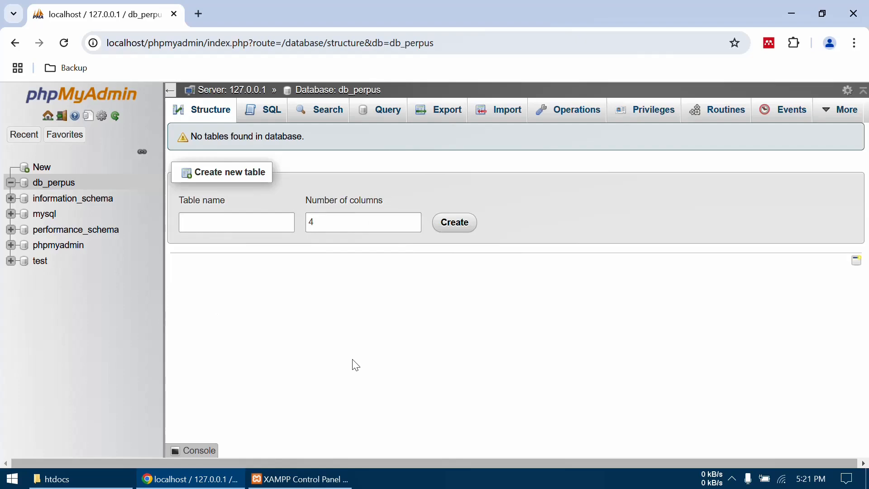
{"action": "left_click", "coordinate": [198, 14]}
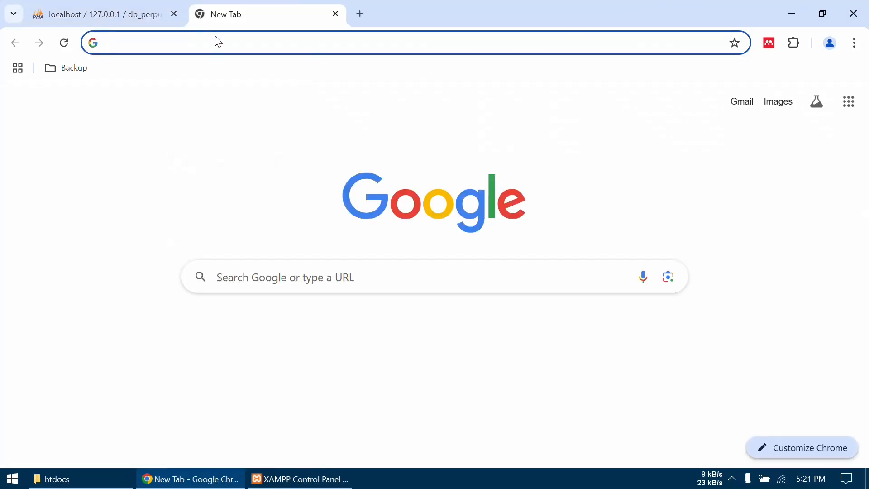
{"action": "type", "text": "http:"}
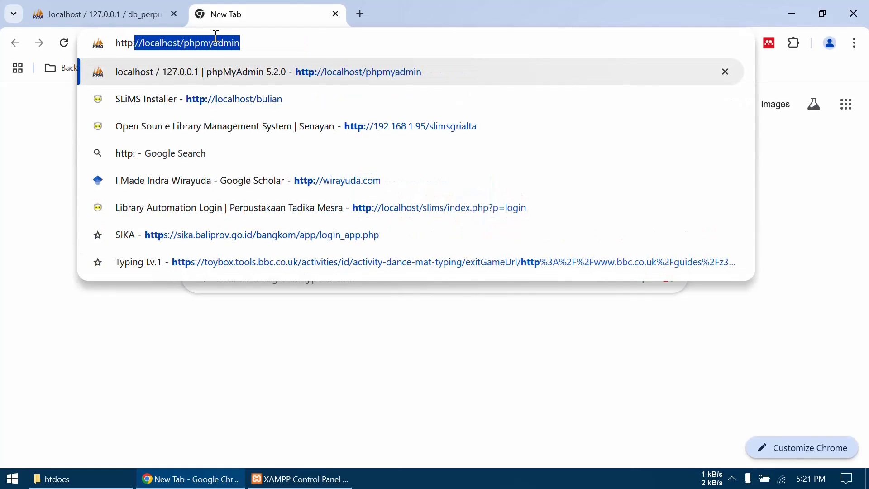
{"action": "type", "text": "//loc"}
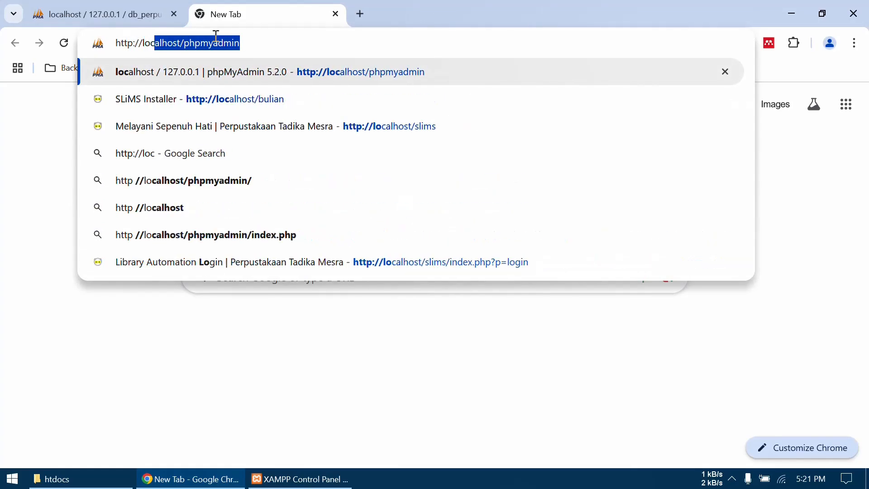
{"action": "type", "text": "alhos"}
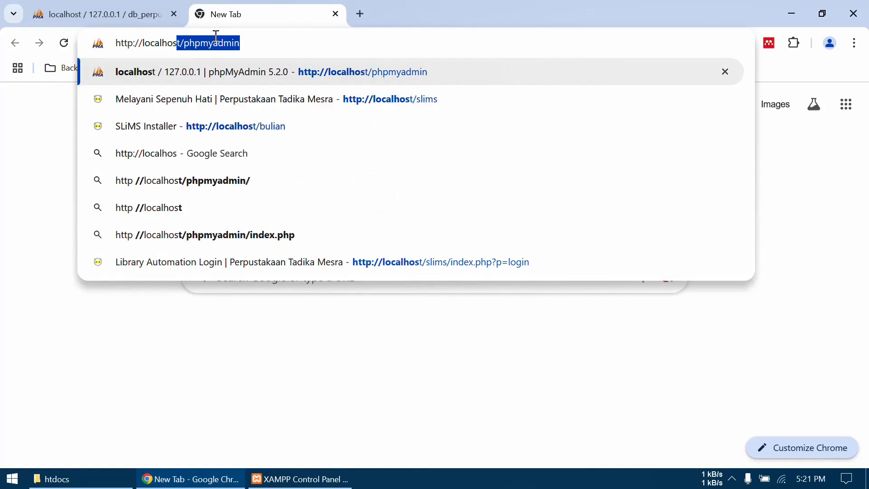
{"action": "type", "text": "t/"}
{"action": "key", "text": "Delete"}
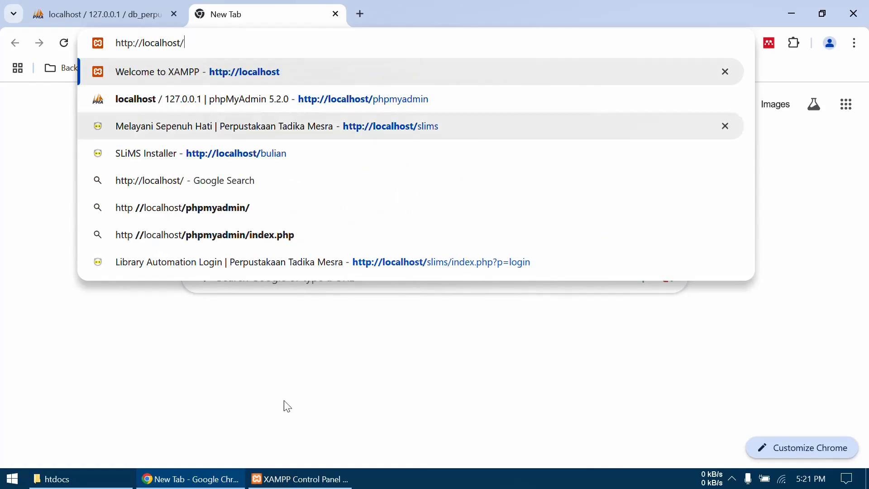
{"action": "left_click", "coordinate": [101, 487]}
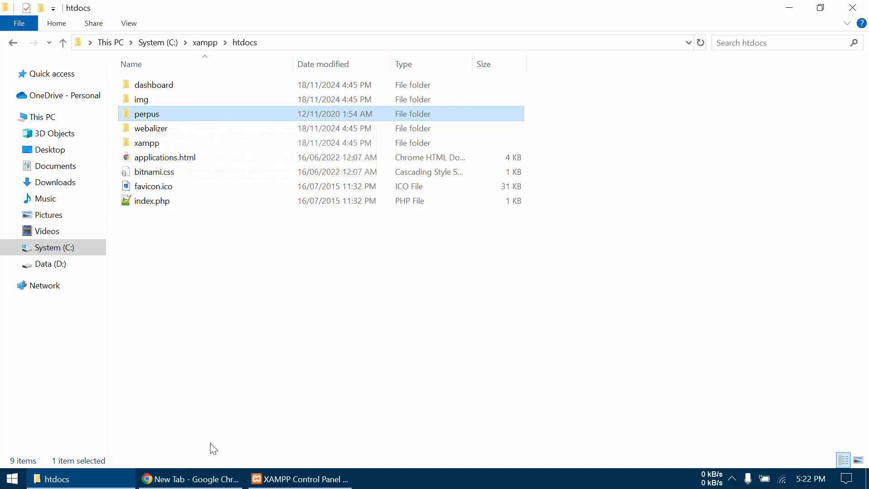
{"action": "mouse_move", "coordinate": [228, 485]}
{"action": "left_click", "coordinate": [191, 479]}
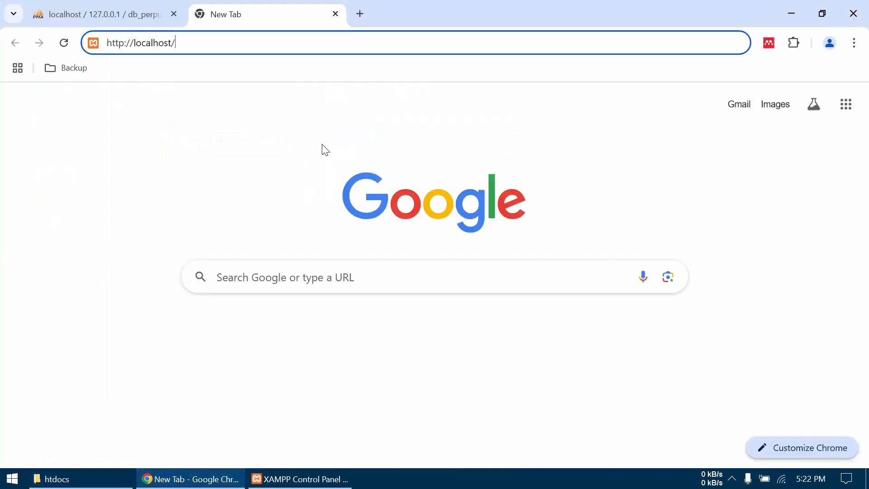
{"action": "type", "text": "perpus"}
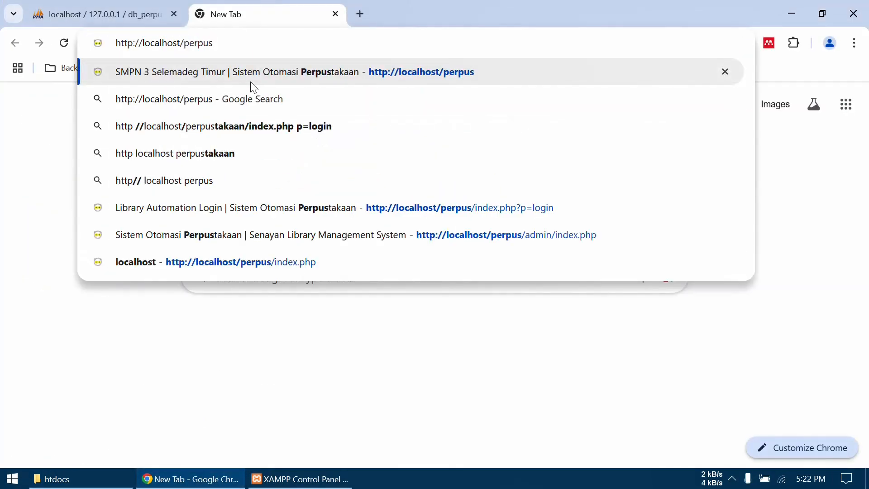
{"action": "key", "text": "Return"}
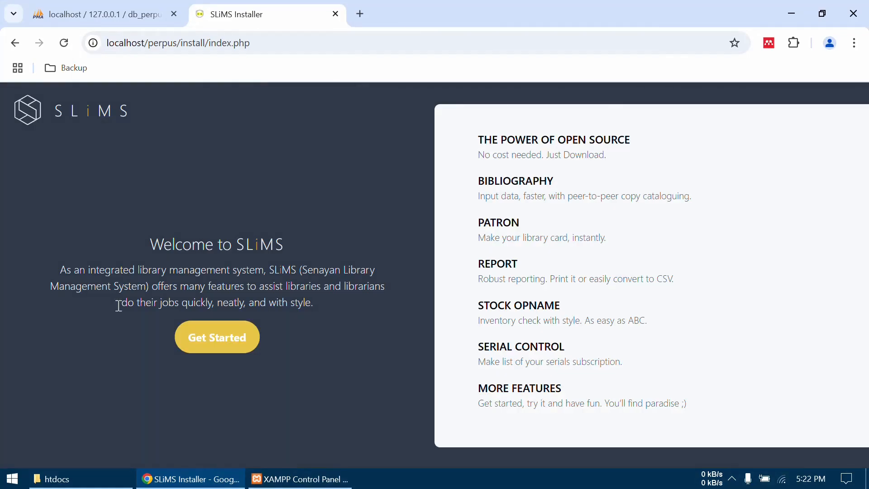
- Start the SLiMS installer, proceed past the system requirements check and choose the brand new SLiMS installation
{"action": "left_click", "coordinate": [231, 344]}
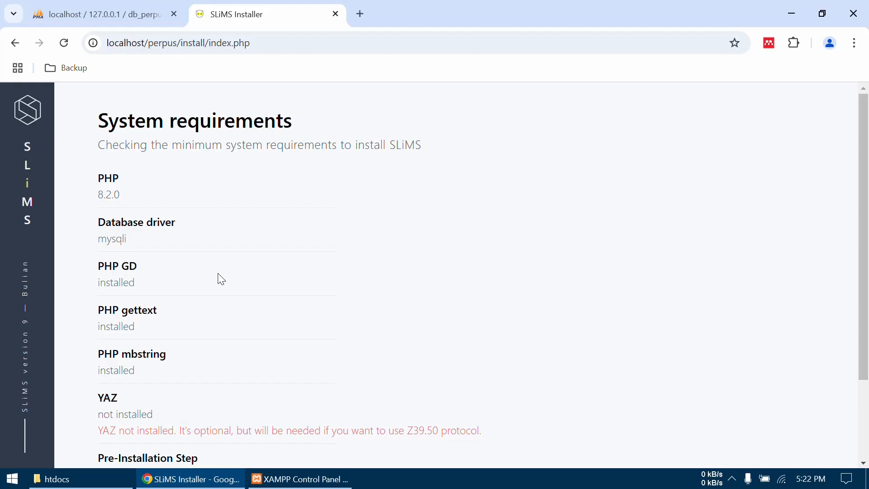
{"action": "scroll", "coordinate": [221, 280], "scroll_direction": "down", "scroll_amount": 2}
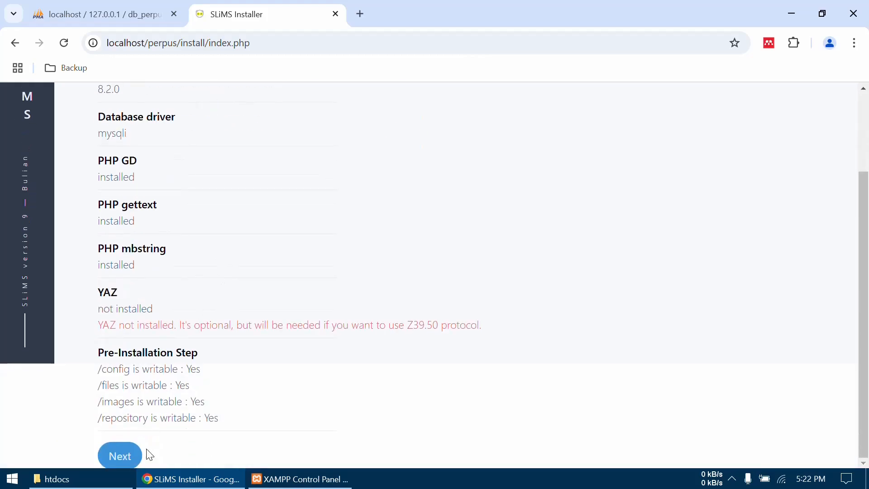
{"action": "left_click", "coordinate": [129, 459]}
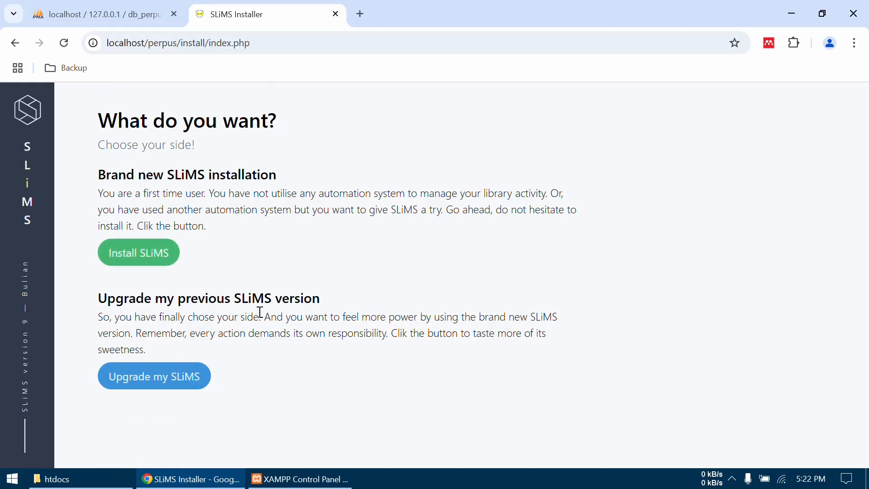
{"action": "left_click", "coordinate": [150, 257]}
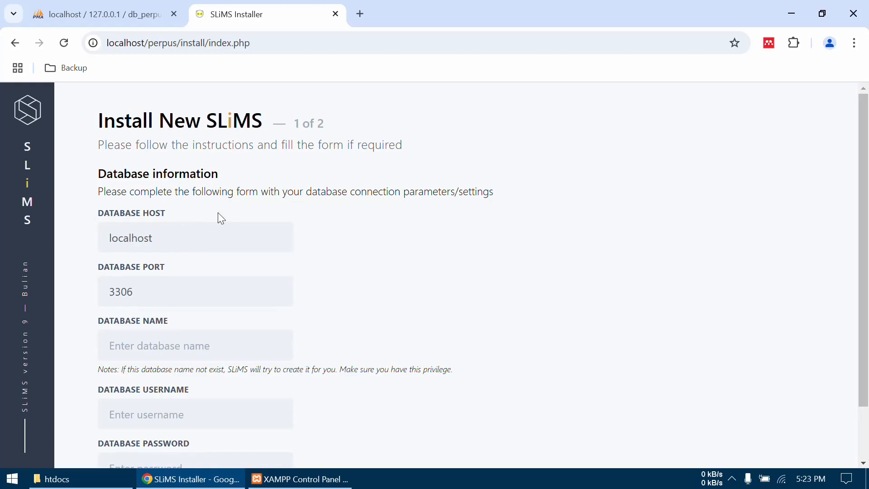
- Enter db_perpus as the installer's database name, keeping host localhost and port 3306, after checking the name in phpMyAdmin
{"action": "left_click", "coordinate": [177, 236]}
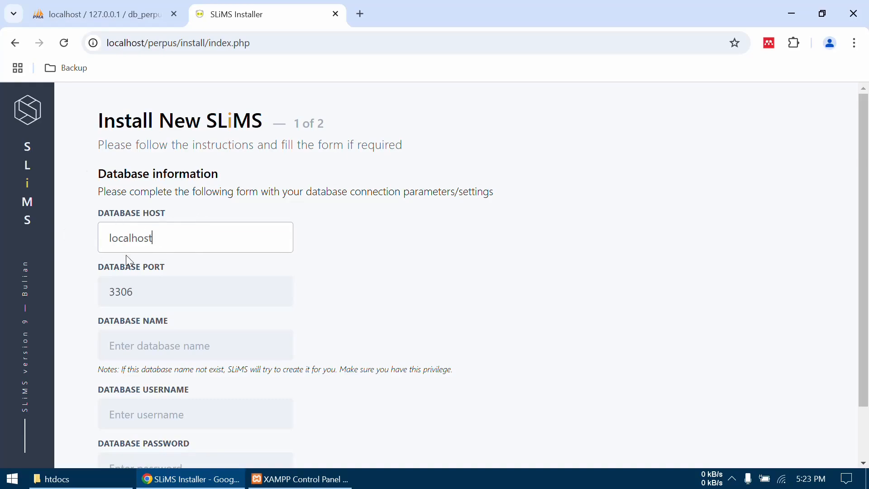
{"action": "left_click", "coordinate": [163, 293]}
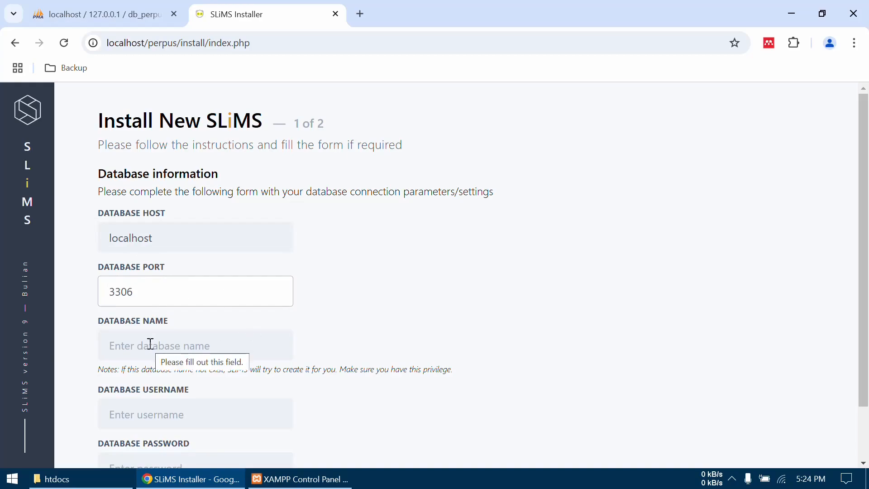
{"action": "left_click", "coordinate": [128, 14]}
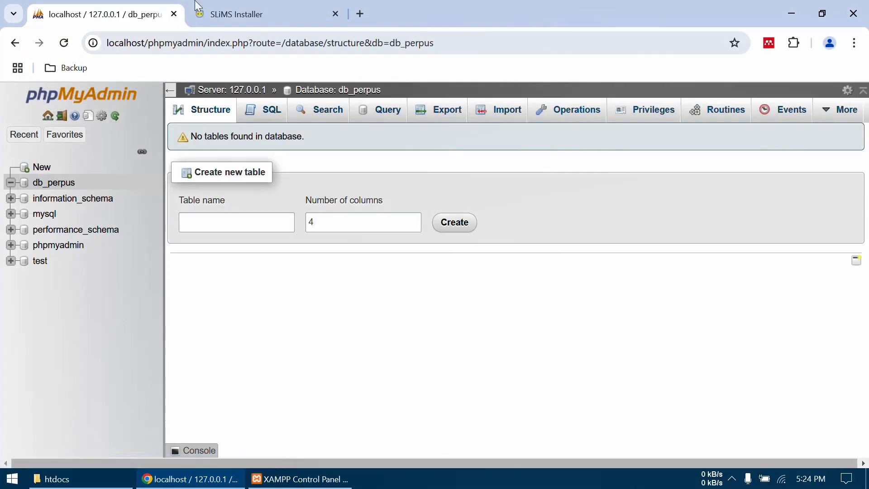
{"action": "left_click", "coordinate": [231, 14]}
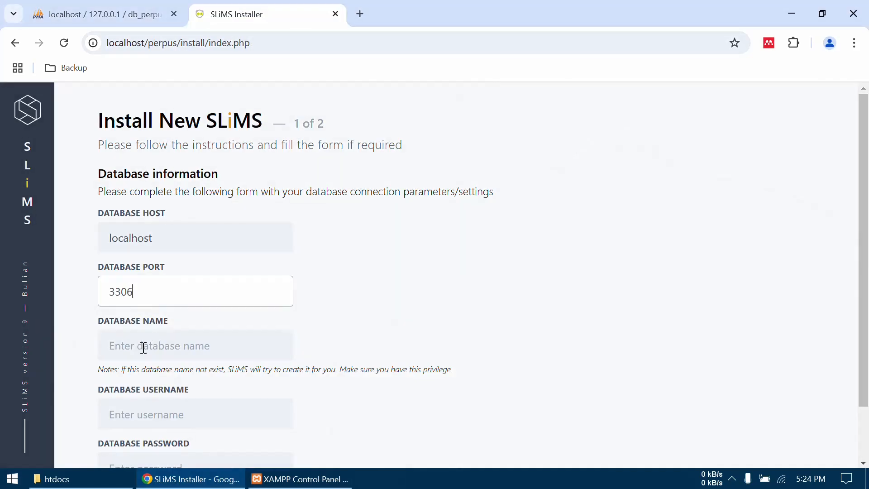
{"action": "left_click", "coordinate": [143, 348]}
{"action": "type", "text": "db_perpus"}
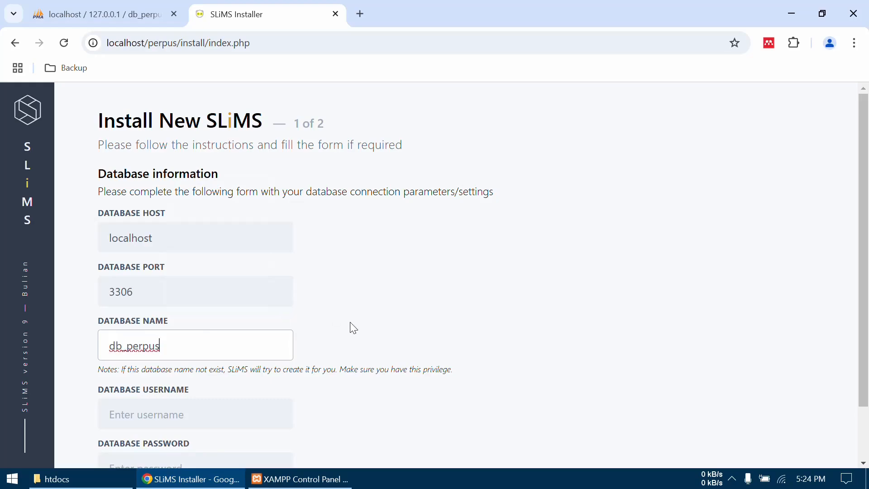
- Set the database username to root with a blank password, then test the connection and continue to the second installer page
{"action": "scroll", "coordinate": [353, 328], "scroll_direction": "down", "scroll_amount": 2}
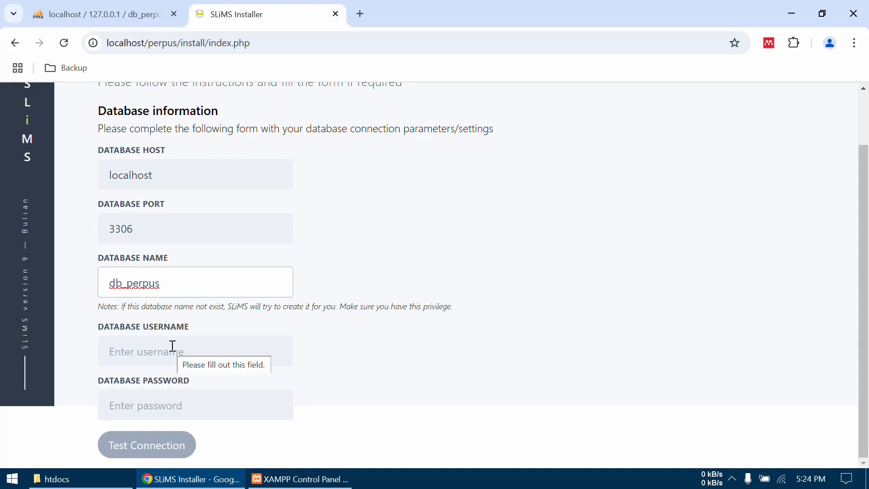
{"action": "left_click", "coordinate": [172, 346]}
{"action": "type", "text": "root"}
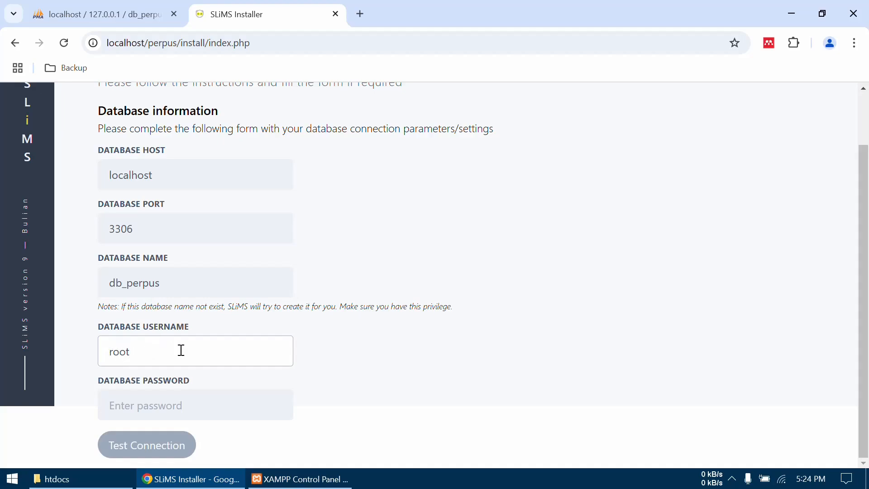
{"action": "left_click", "coordinate": [191, 398]}
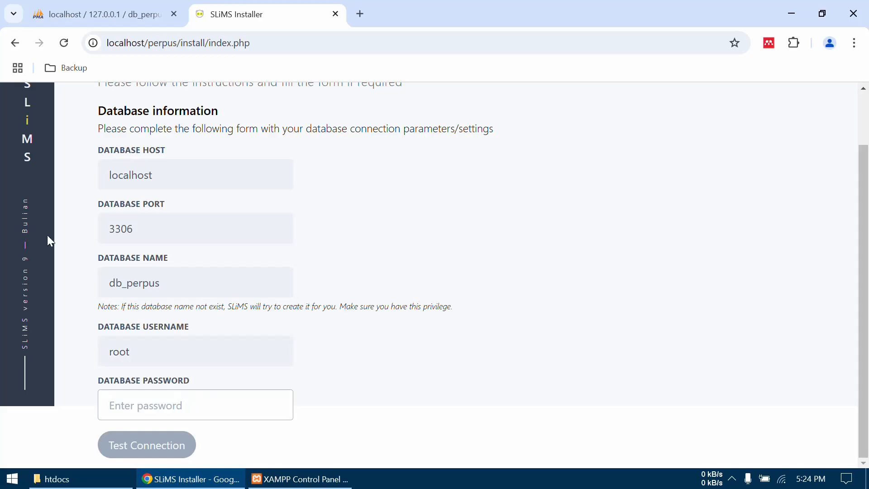
{"action": "left_click", "coordinate": [171, 448]}
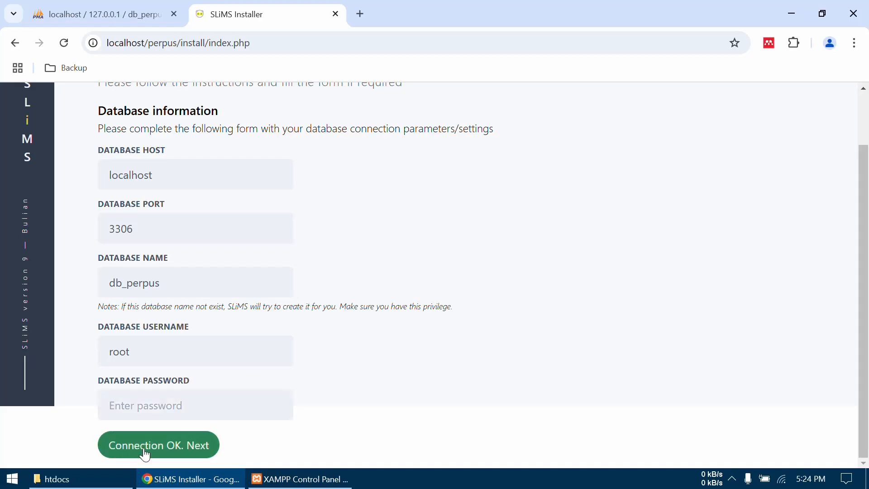
{"action": "left_click", "coordinate": [183, 459]}
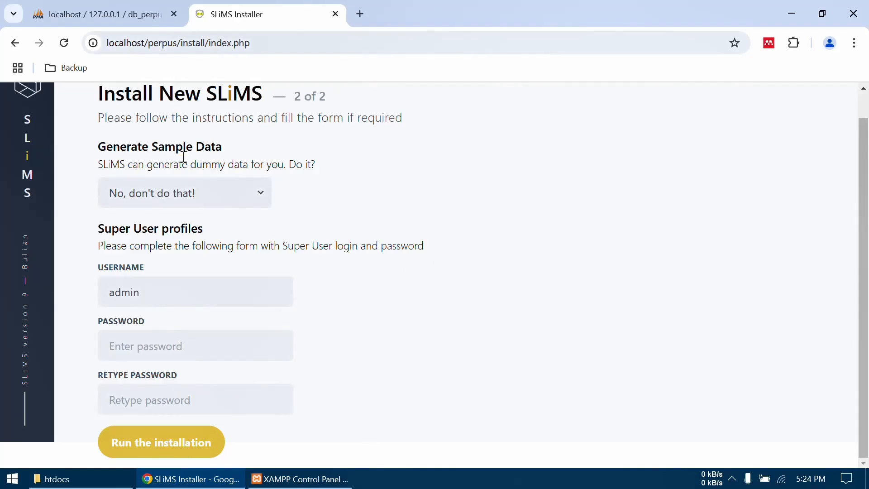
- Decline sample data generation with "No, don't do that!" and keep admin as the super user's username
{"action": "left_click", "coordinate": [258, 187]}
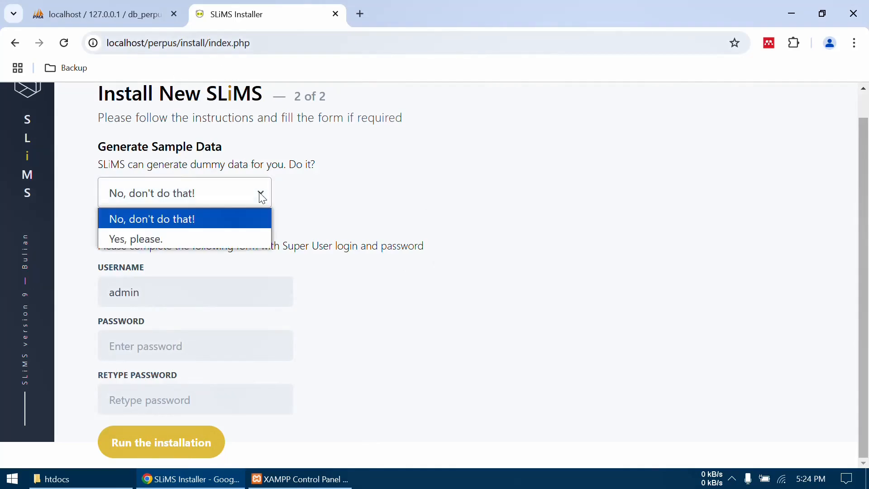
{"action": "left_click", "coordinate": [169, 221]}
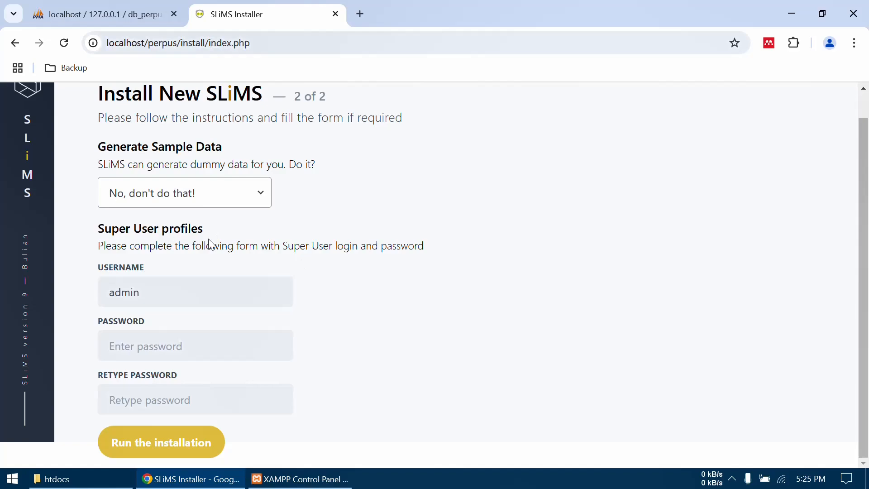
{"action": "left_click", "coordinate": [174, 297]}
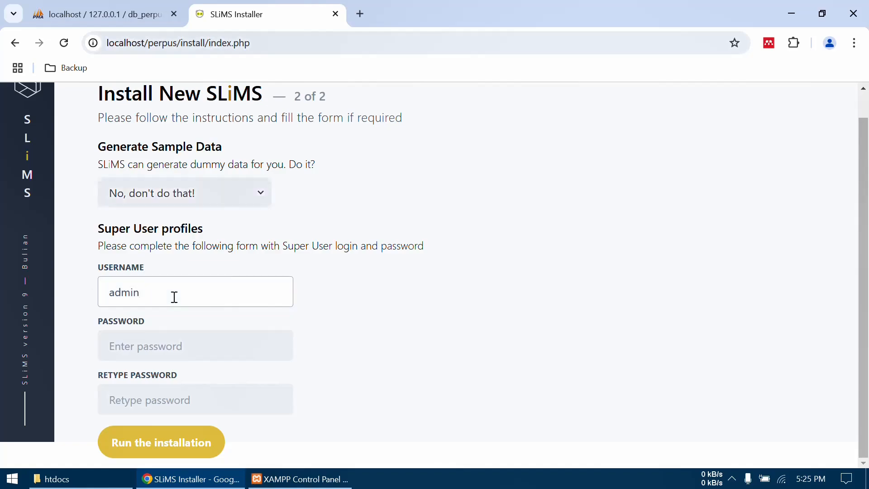
- Enter the super user password in both password fields and run the SLiMS installation
{"action": "left_click", "coordinate": [162, 346]}
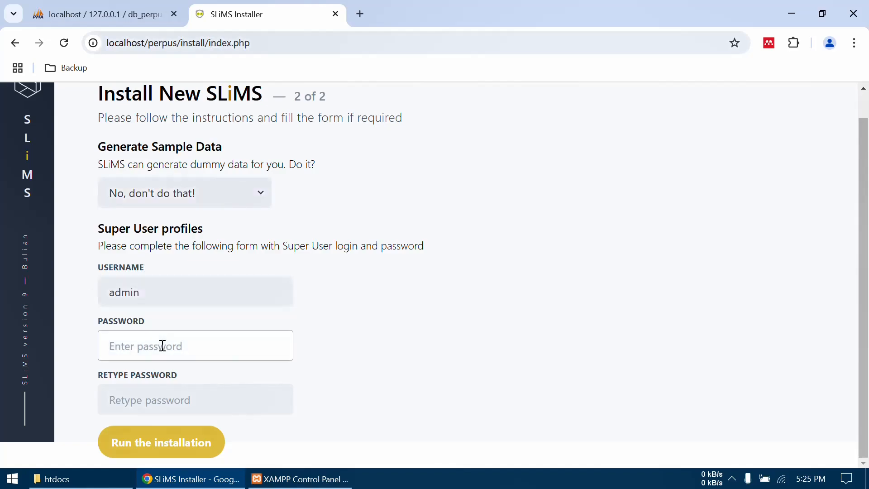
{"action": "type", "text": "admi••"}
{"action": "left_click", "coordinate": [167, 397]}
{"action": "type", "text": "••••••"}
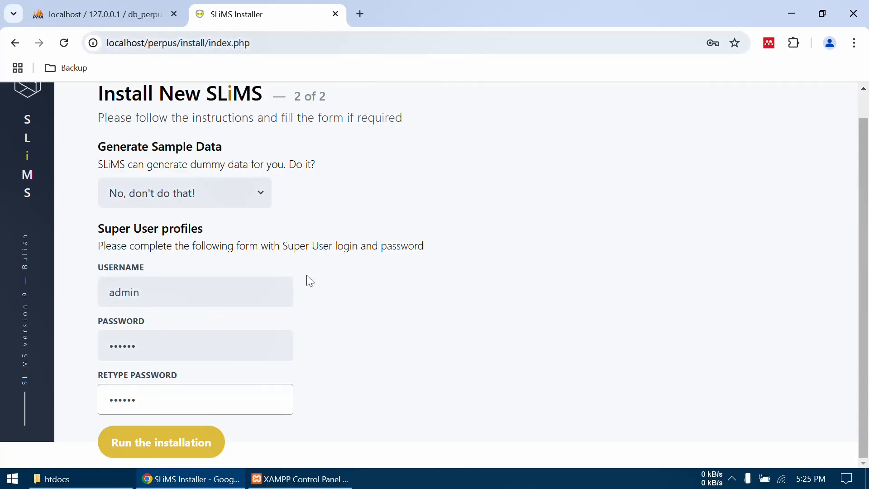
{"action": "left_click", "coordinate": [151, 449]}
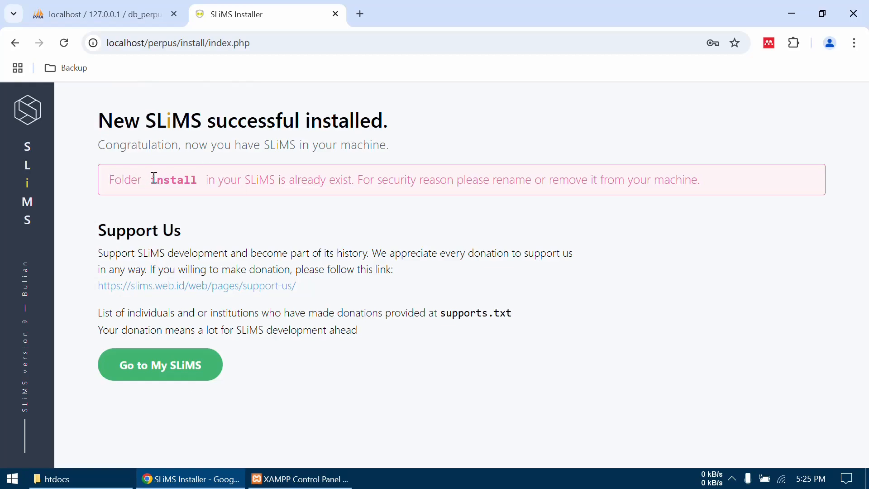
- Note the install folder named in the security notice, then open the new SLiMS site and dismiss the translation offer
{"action": "left_click_drag", "start_coordinate": [150, 180], "coordinate": [198, 181]}
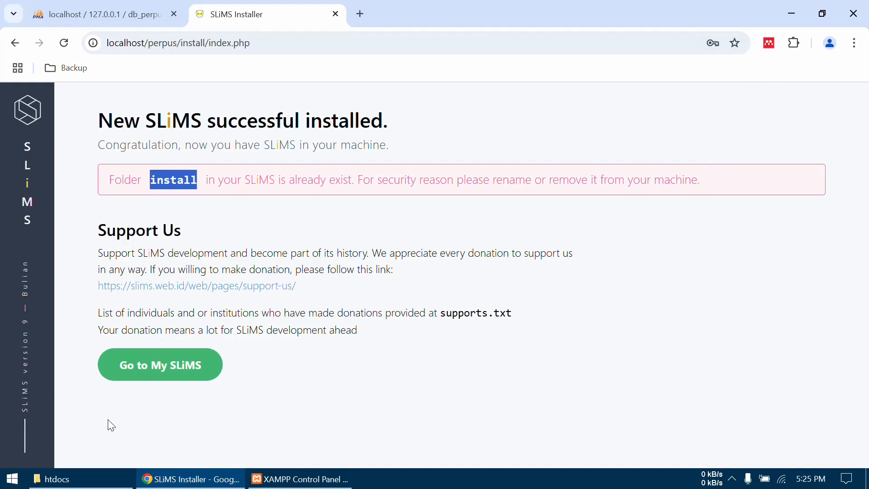
{"action": "left_click", "coordinate": [178, 372]}
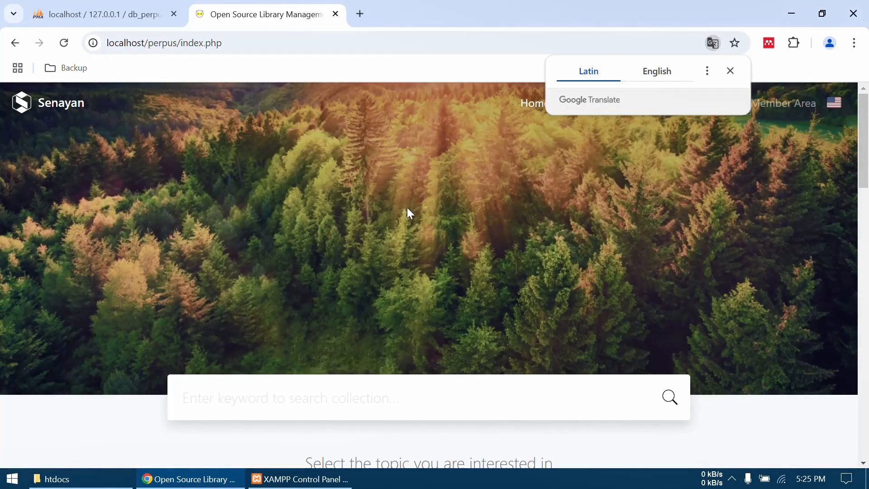
{"action": "left_click", "coordinate": [728, 71]}
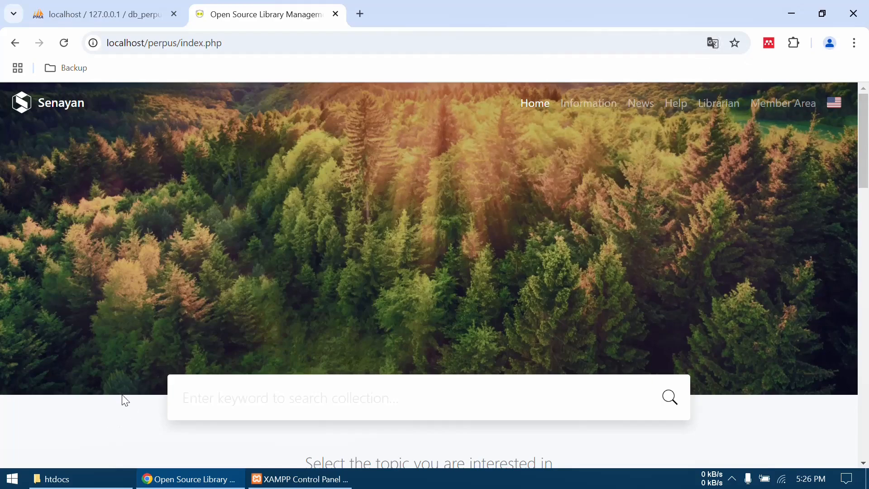
- Permanently delete the install folder from the perpus folder in htdocs using File Explorer
{"action": "left_click", "coordinate": [96, 481]}
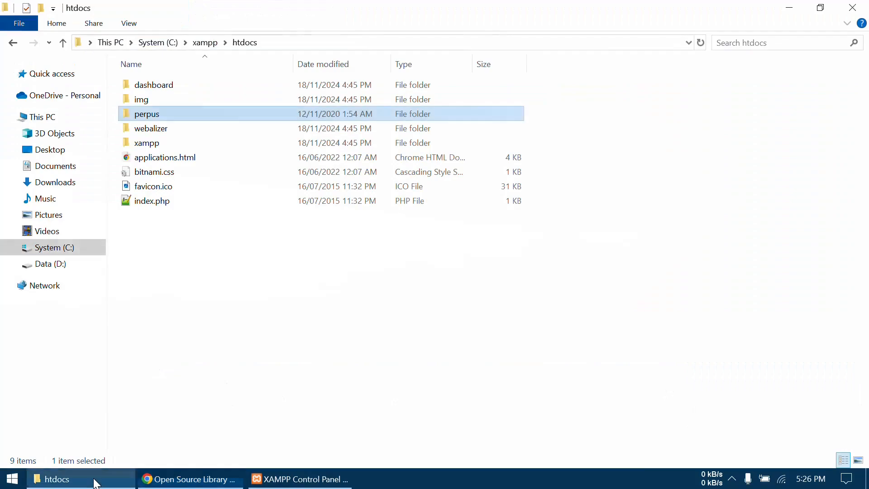
{"action": "double_click", "coordinate": [157, 116]}
{"action": "left_click", "coordinate": [146, 215]}
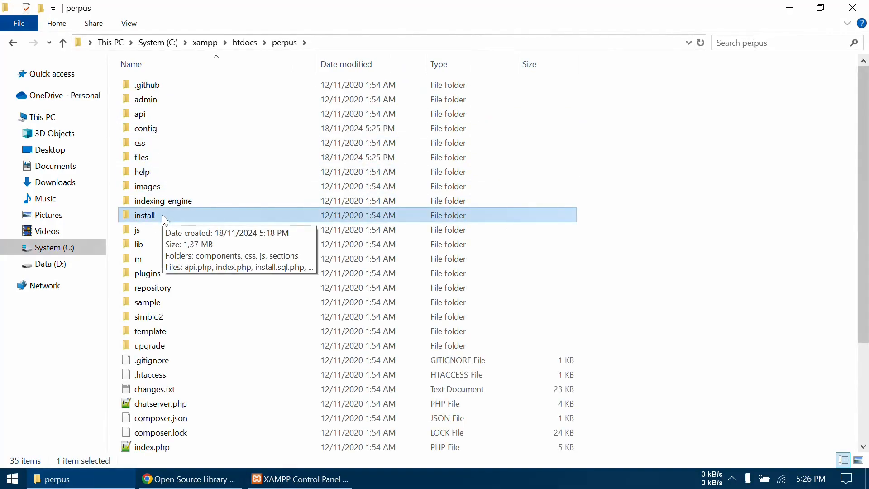
{"action": "key", "text": "shift+Delete"}
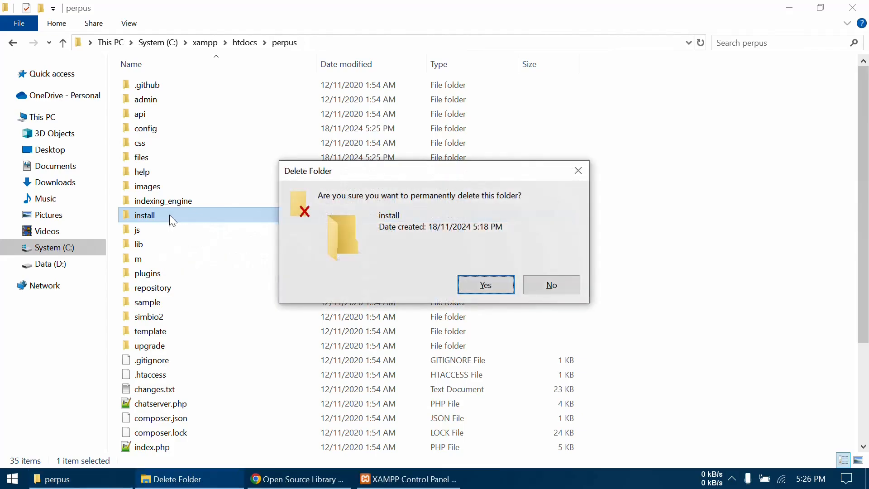
{"action": "left_click", "coordinate": [485, 286]}
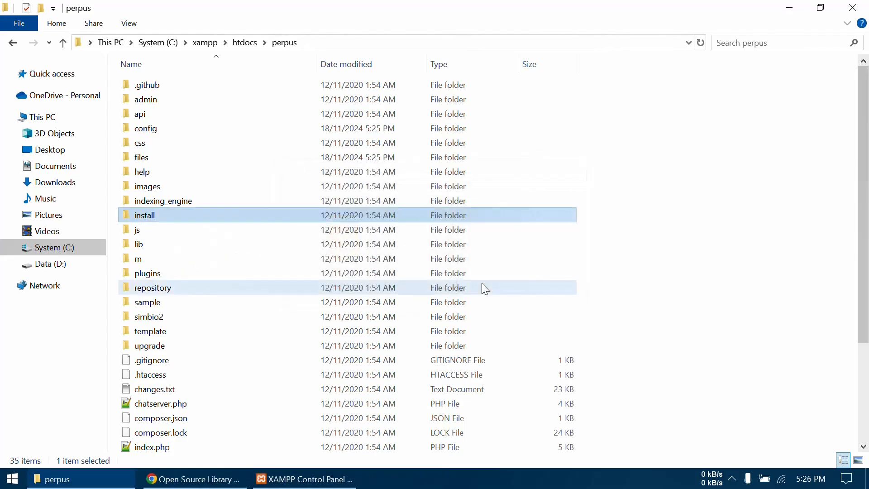
- Switch back to Chrome, examine the tables of the db_perpus database in phpMyAdmin, and return to the SLiMS home page
{"action": "left_click", "coordinate": [183, 484]}
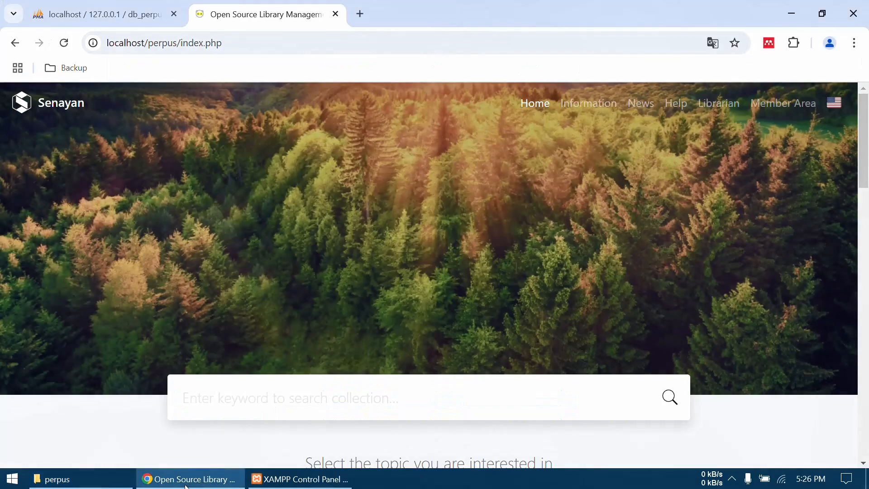
{"action": "left_click", "coordinate": [121, 7]}
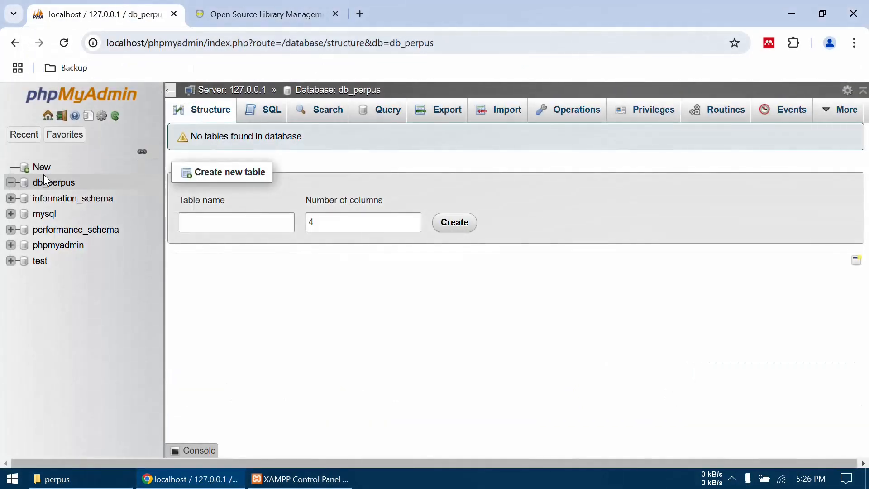
{"action": "left_click", "coordinate": [51, 183]}
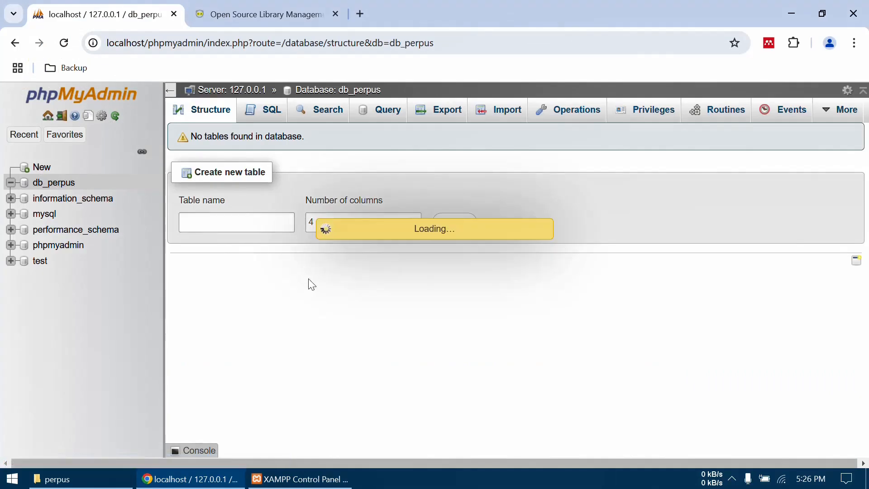
{"action": "scroll", "coordinate": [308, 286], "scroll_direction": "down", "scroll_amount": 15}
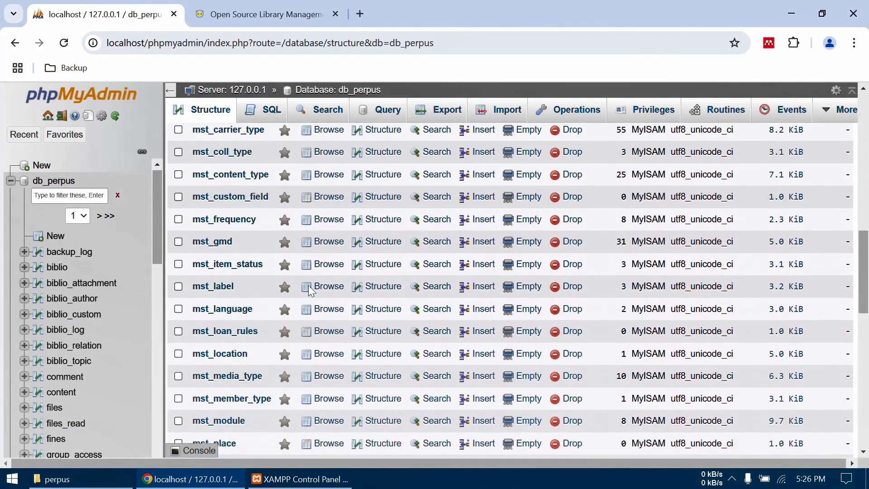
{"action": "scroll", "coordinate": [308, 289], "scroll_direction": "down", "scroll_amount": 15}
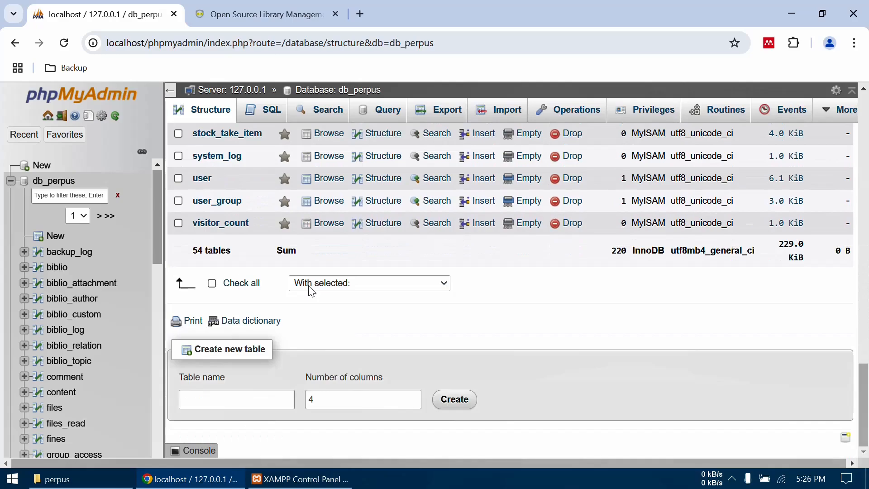
{"action": "scroll", "coordinate": [310, 290], "scroll_direction": "up", "scroll_amount": 20}
{"action": "scroll", "coordinate": [311, 292], "scroll_direction": "up", "scroll_amount": 5}
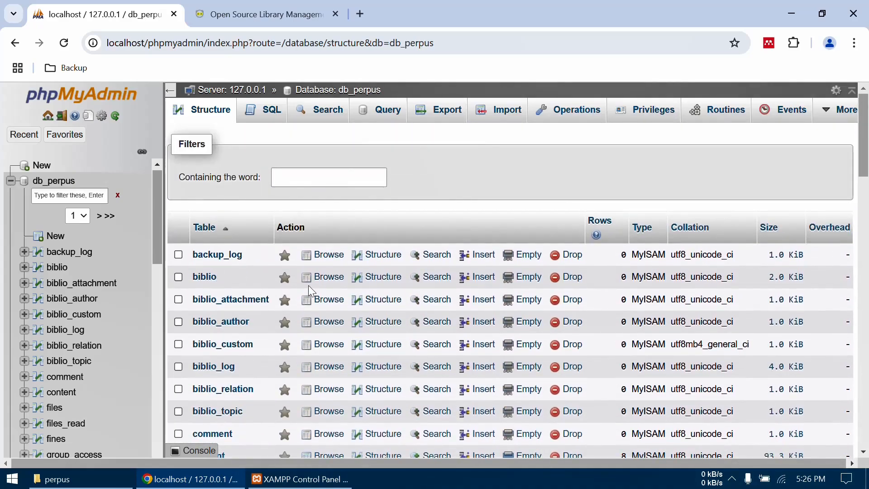
{"action": "left_click", "coordinate": [263, 14]}
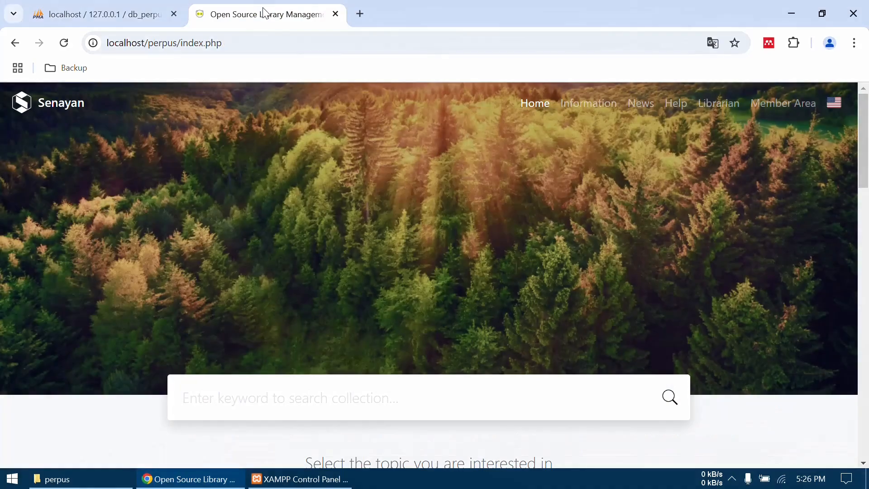
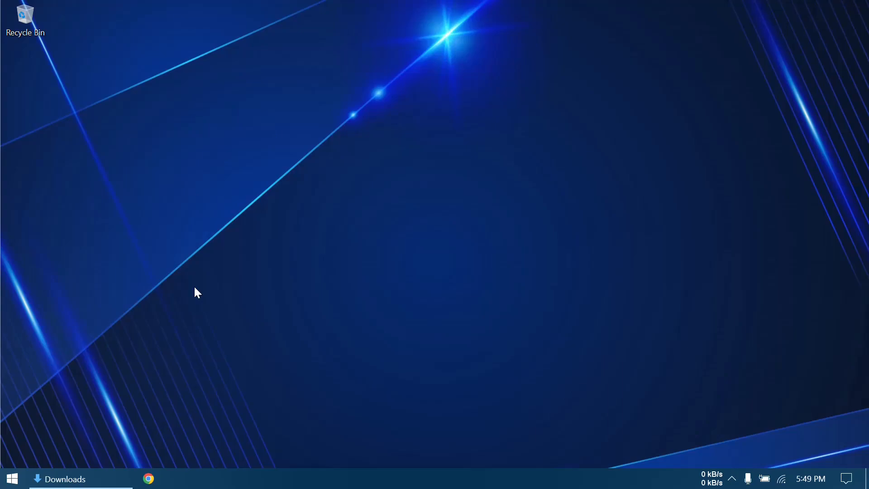
- Open the xampp folder on drive C in File Explorer and locate xampp-control.exe
{"action": "key", "text": "super+e"}
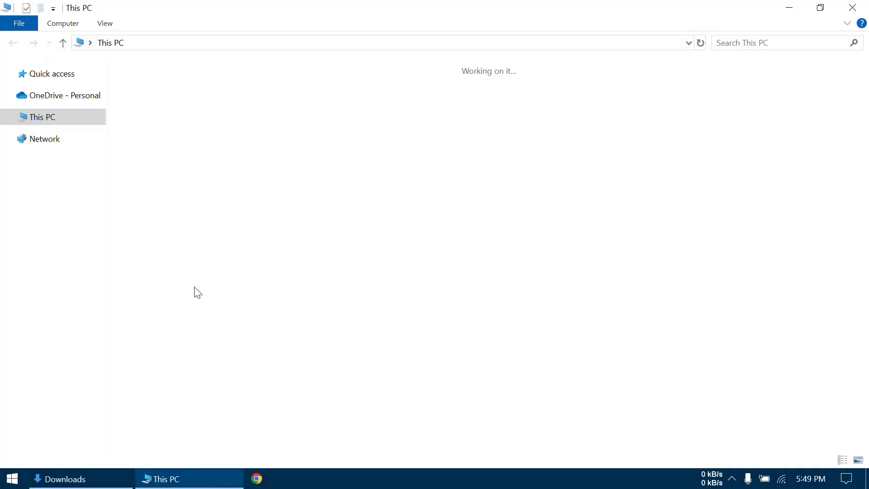
{"action": "left_click", "coordinate": [57, 253]}
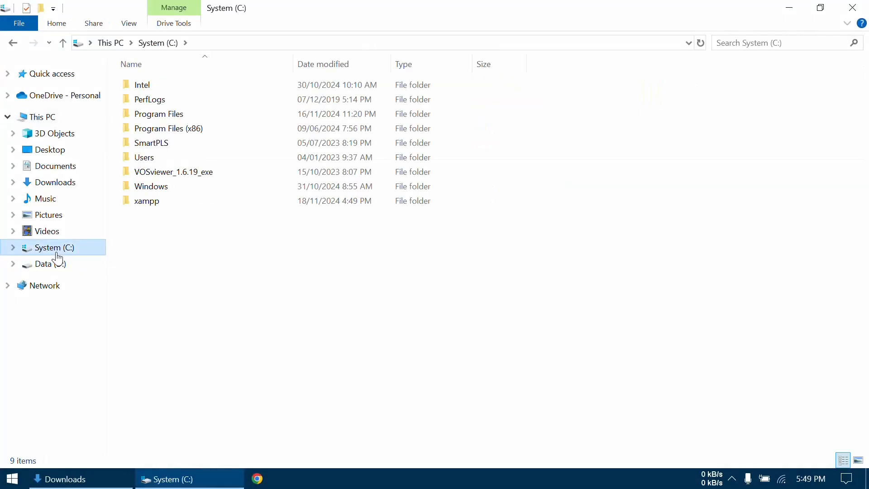
{"action": "double_click", "coordinate": [149, 205]}
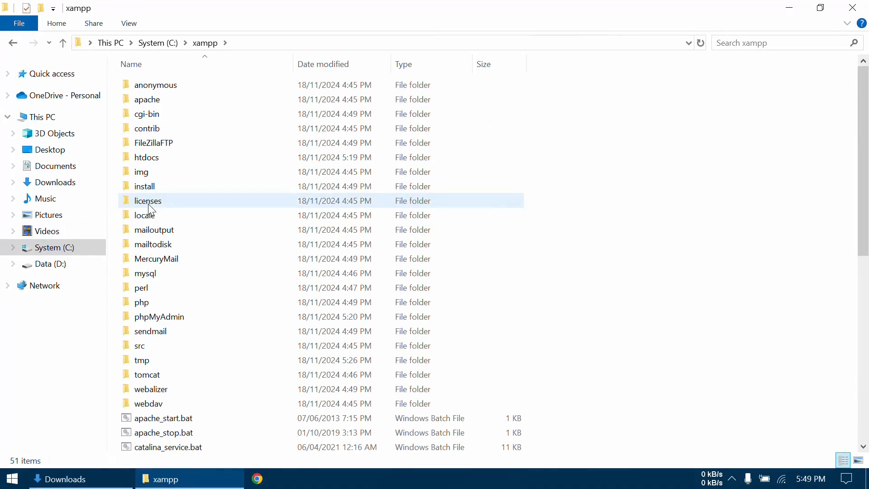
{"action": "scroll", "coordinate": [212, 350], "scroll_direction": "down", "scroll_amount": 5}
{"action": "scroll", "coordinate": [212, 351], "scroll_direction": "down", "scroll_amount": 4}
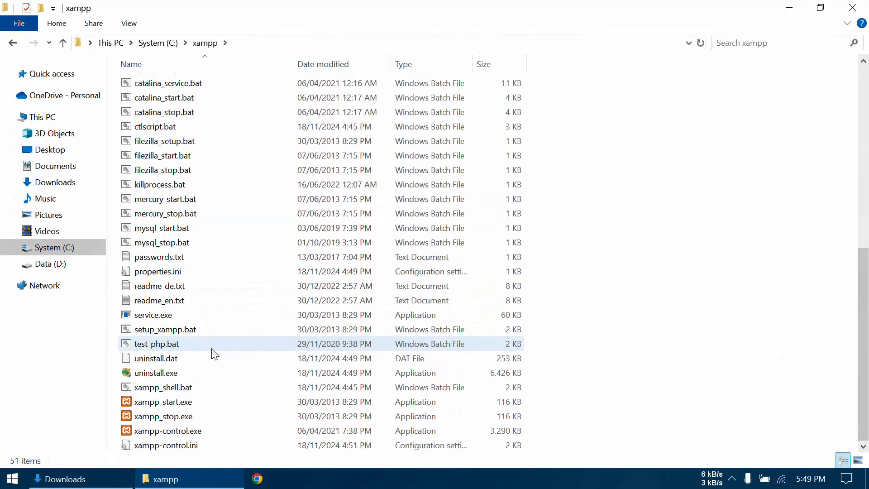
{"action": "double_click", "coordinate": [172, 430]}
{"action": "left_click", "coordinate": [170, 431]}
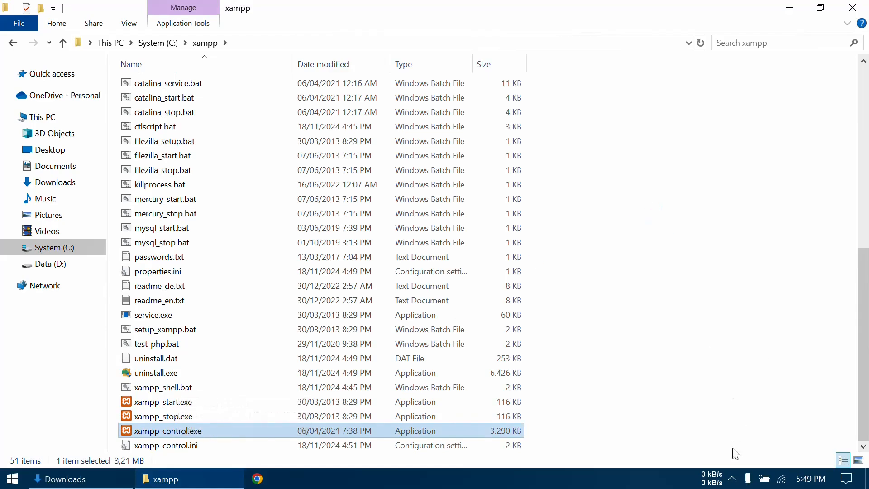
- Check the status of the Apache and MySQL services through the XAMPP icon in the system tray
{"action": "left_click", "coordinate": [733, 481]}
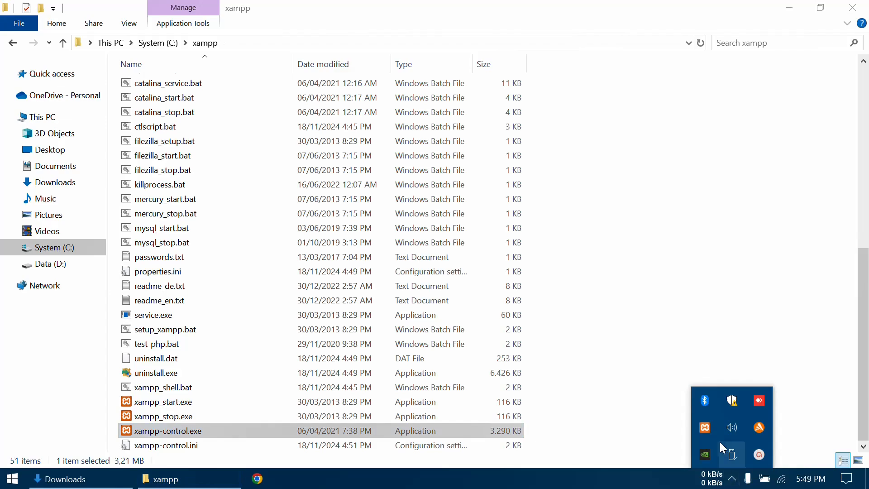
{"action": "right_click", "coordinate": [708, 431]}
{"action": "mouse_move", "coordinate": [753, 344]}
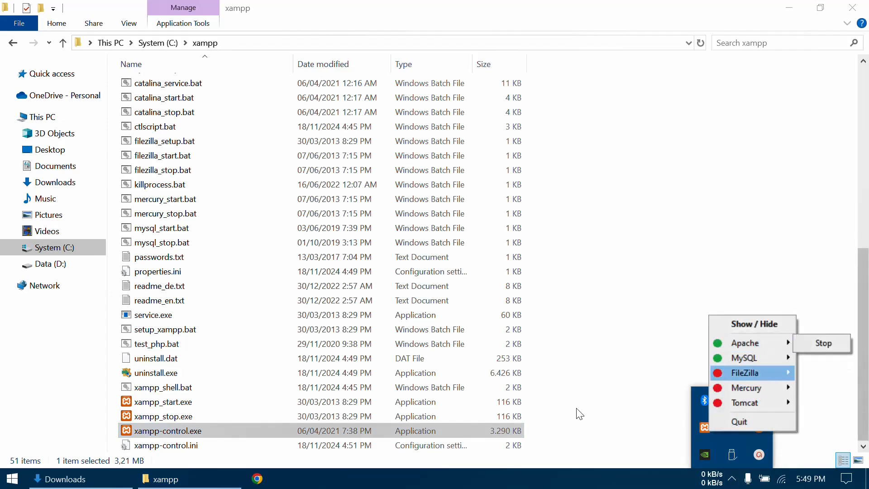
- Switch to Chrome and load the SLiMS site at localhost/perpus
{"action": "left_click", "coordinate": [259, 482]}
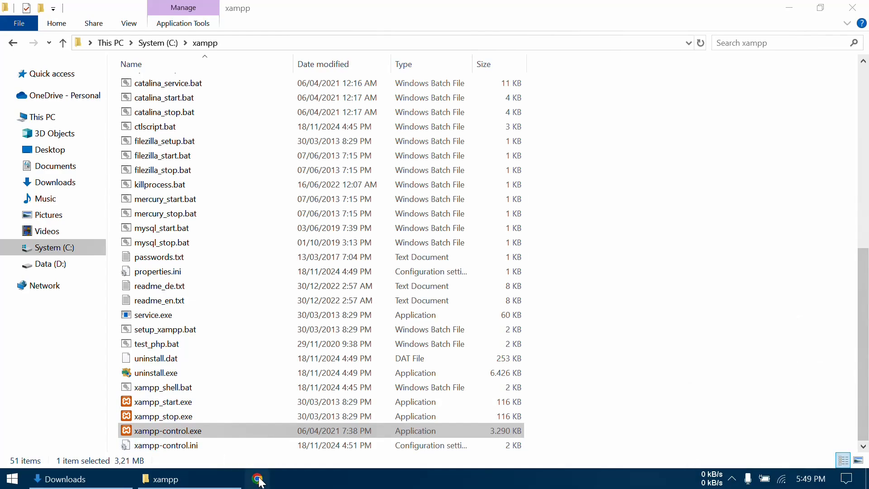
{"action": "left_click", "coordinate": [260, 483]}
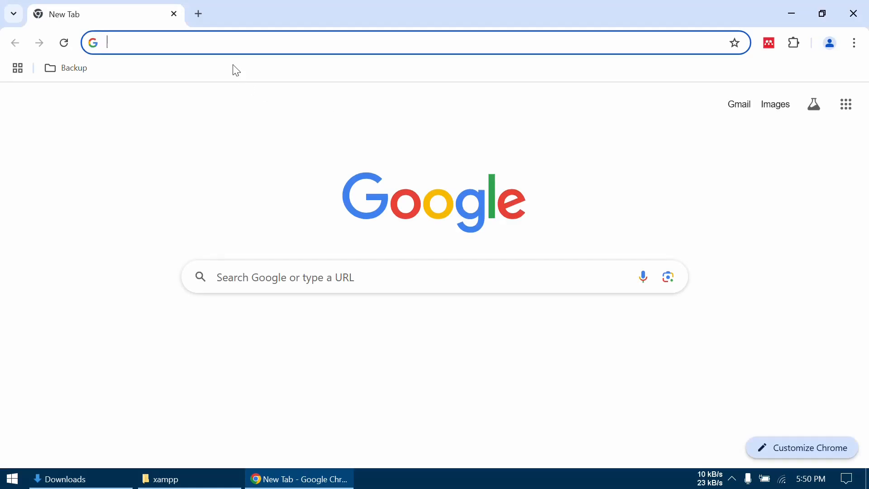
{"action": "type", "text": "local"}
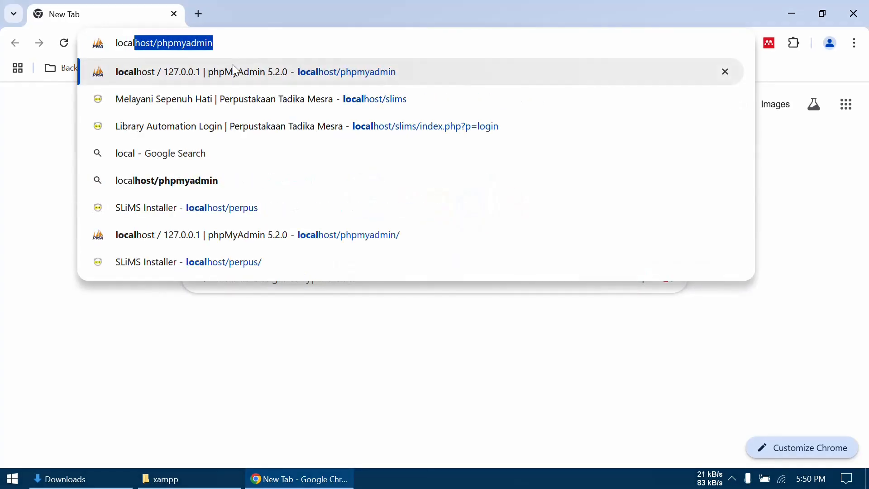
{"action": "type", "text": "host/perpus"}
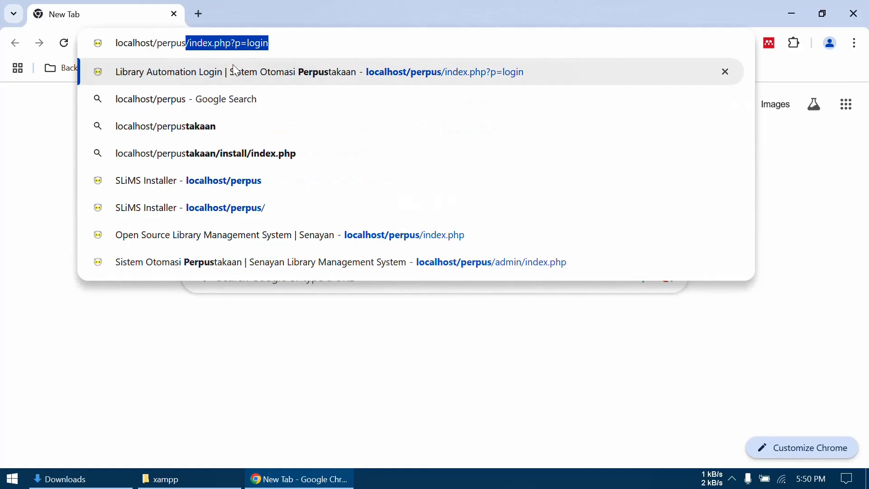
{"action": "key", "text": "Delete"}
{"action": "key", "text": "Return"}
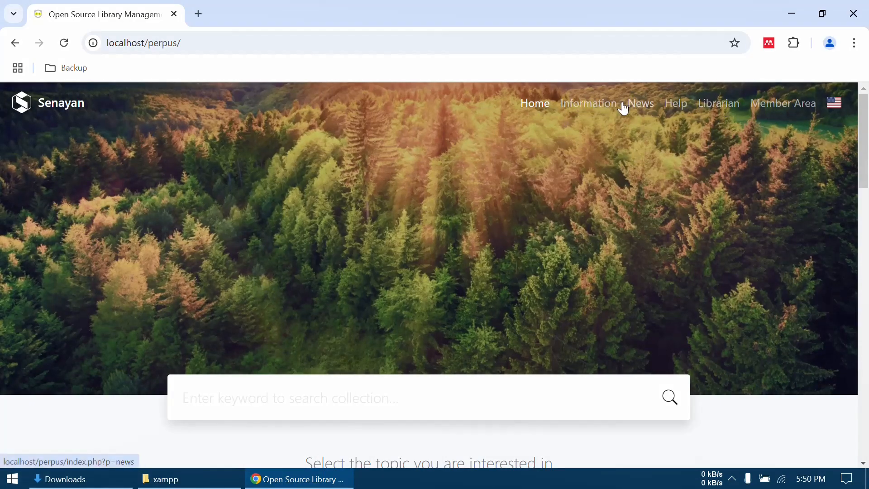
- Look through the Information, News, Help and Librarian pages of the SLiMS site
{"action": "left_click", "coordinate": [597, 110]}
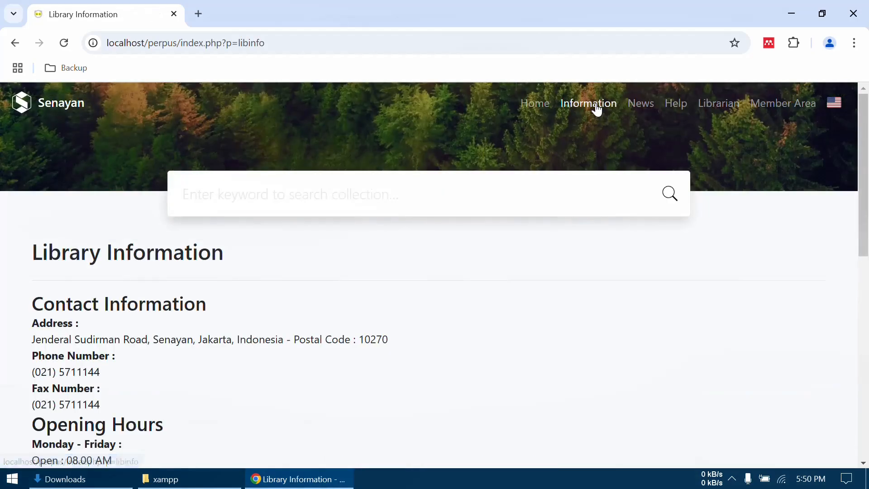
{"action": "left_click", "coordinate": [640, 108]}
{"action": "left_click", "coordinate": [683, 112]}
{"action": "left_click", "coordinate": [710, 111]}
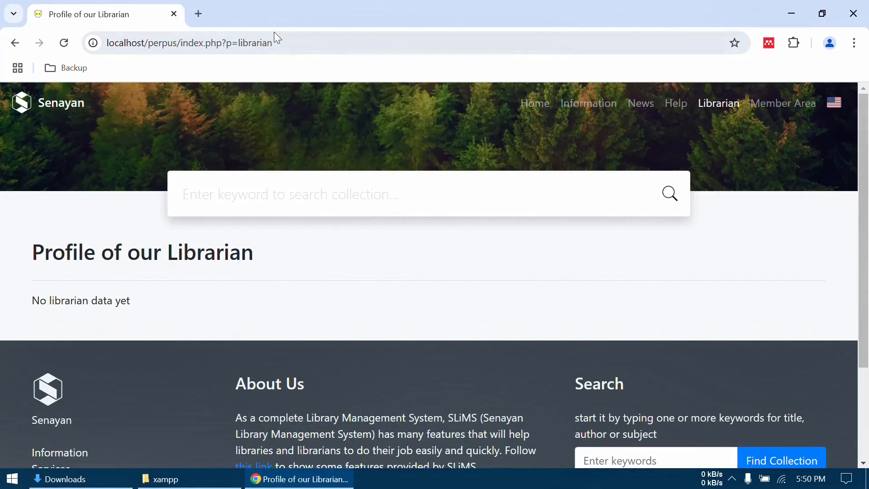
- Open the library automation login page by changing the page parameter in the address from librarian to login
{"action": "left_click_drag", "start_coordinate": [278, 41], "coordinate": [241, 47]}
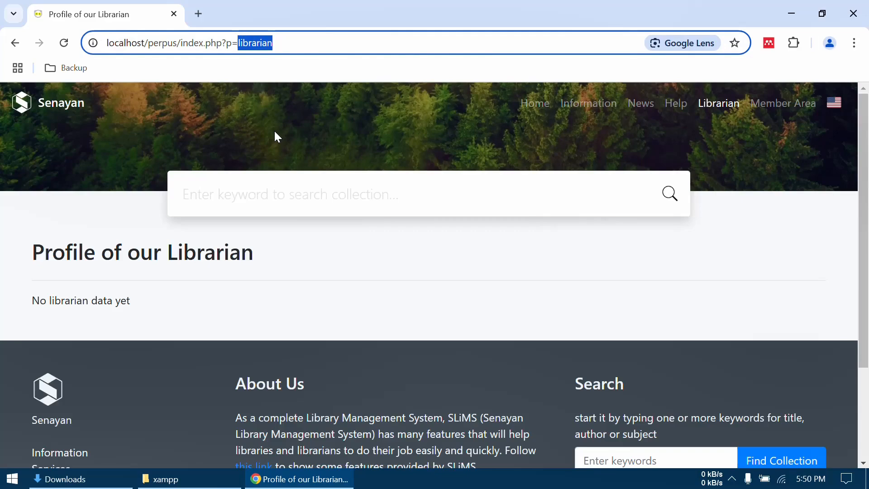
{"action": "type", "text": "login"}
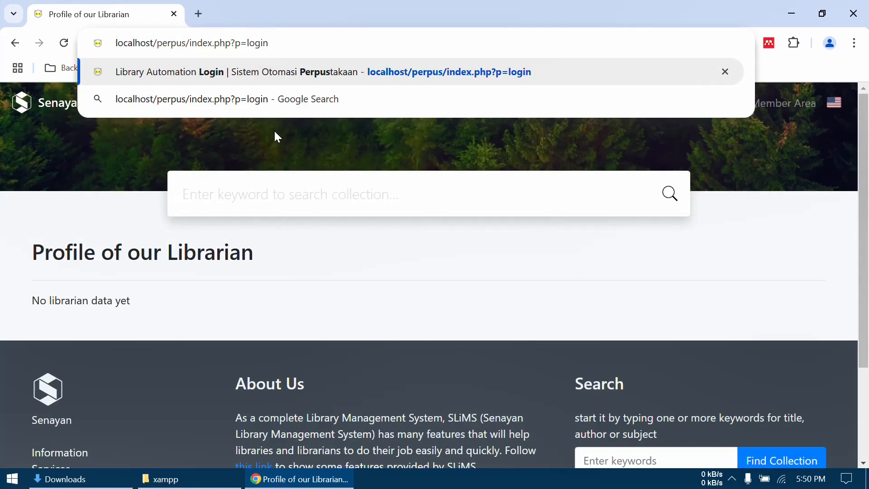
{"action": "key", "text": "Return"}
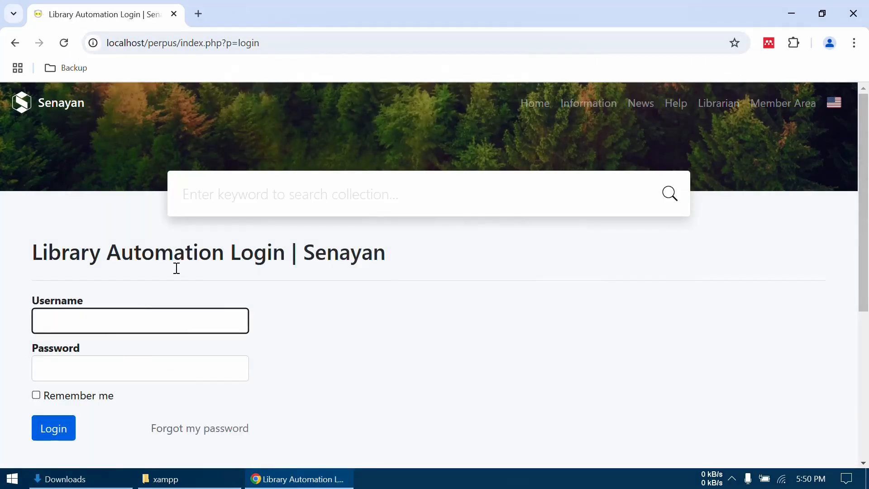
- Log in to the SLiMS administration with the username admin and the account password
{"action": "type", "text": "admin"}
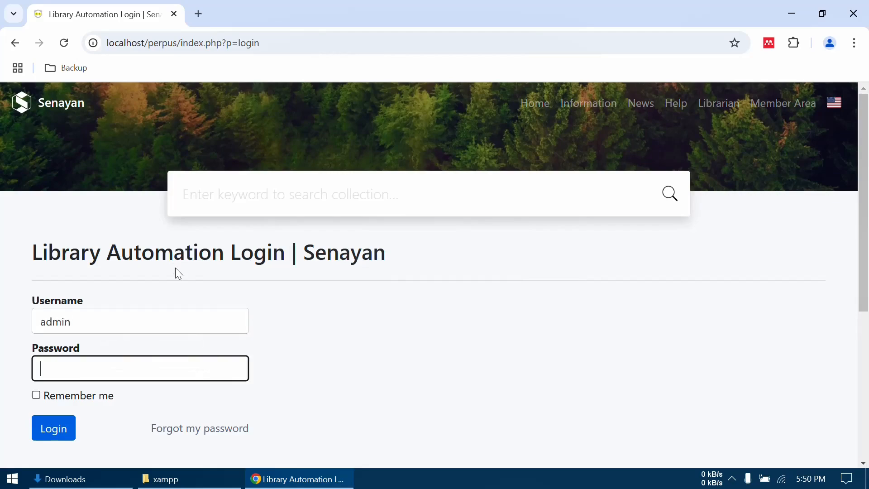
{"action": "key", "text": "Tab"}
{"action": "type", "text": "admin1"}
{"action": "left_click", "coordinate": [54, 434]}
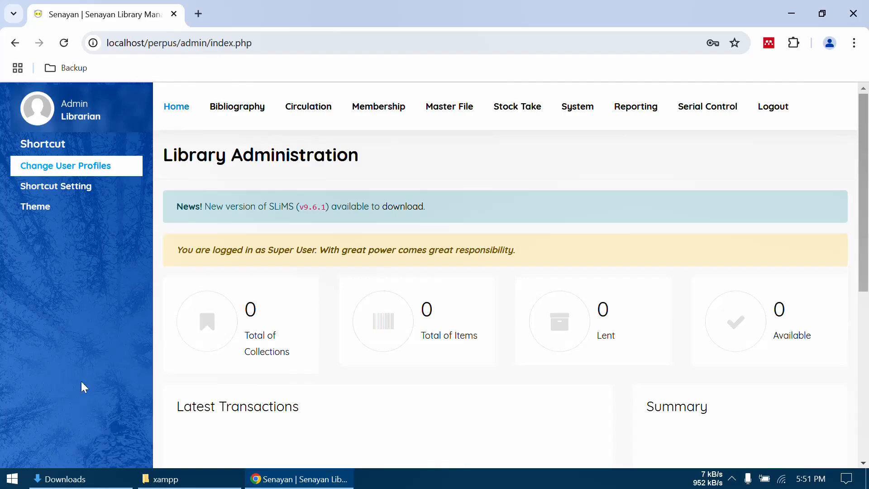
- Open the System module's configuration page and set the library name to "Perpustakaan Bersama"
{"action": "left_click", "coordinate": [575, 119]}
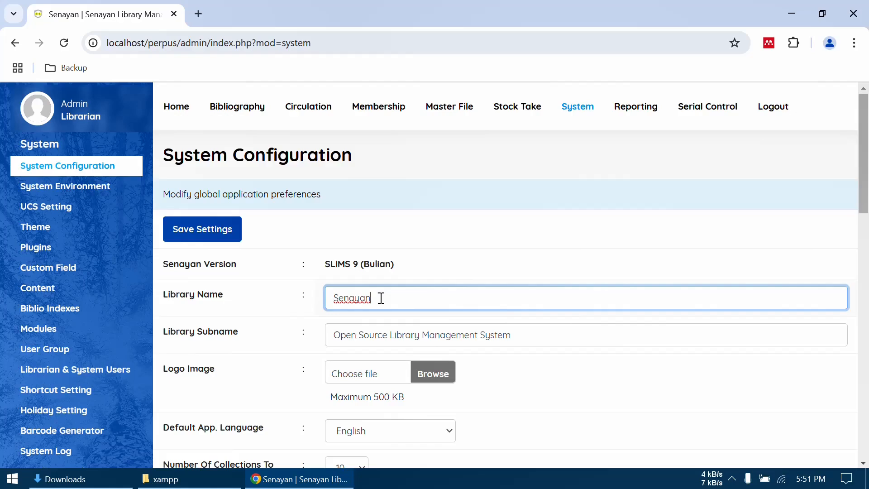
{"action": "left_click_drag", "start_coordinate": [381, 297], "coordinate": [334, 297]}
{"action": "type", "text": "Perpustakaan"}
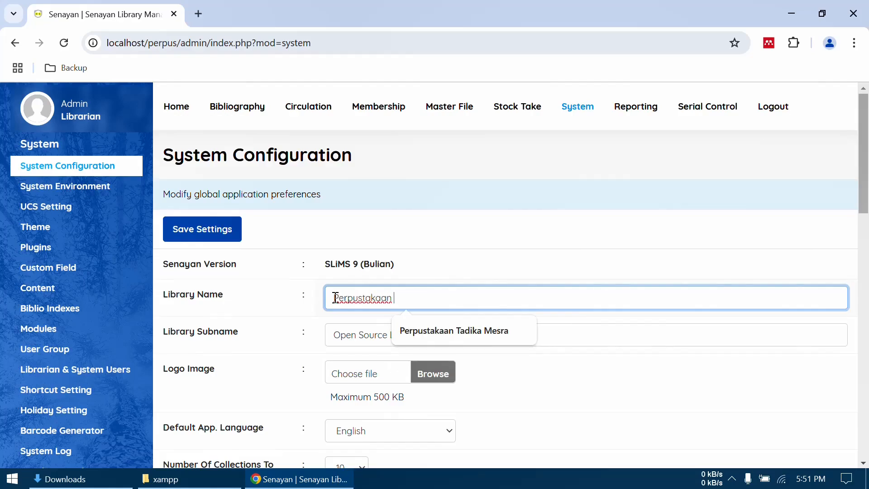
{"action": "type", "text": " Bersama"}
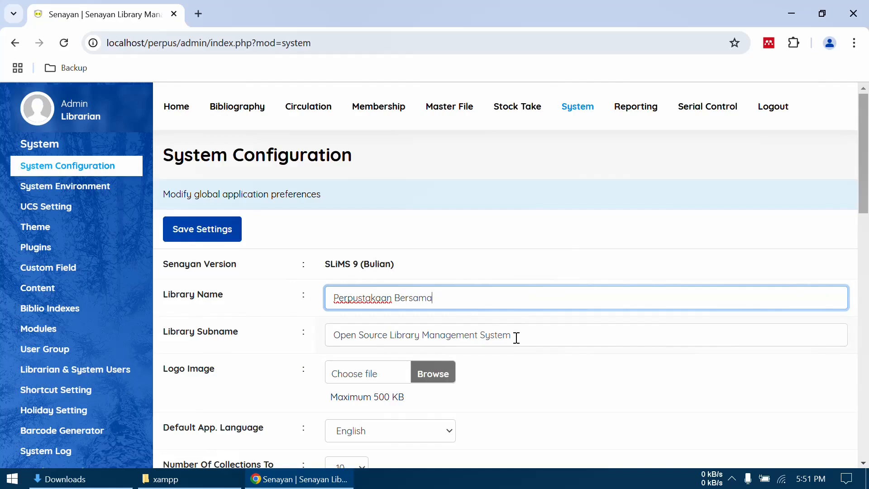
- Set the library subname to "Melayani Sepenuh Hati"
{"action": "left_click_drag", "start_coordinate": [516, 338], "coordinate": [330, 330]}
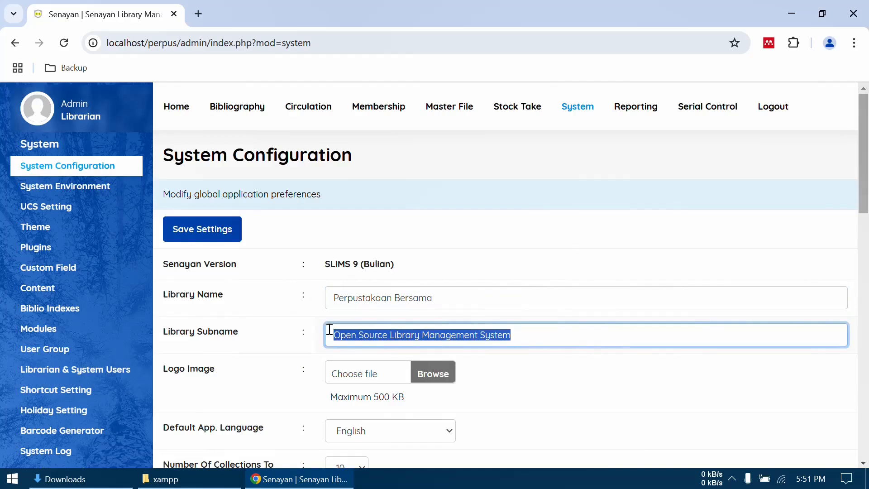
{"action": "type", "text": "Mel"}
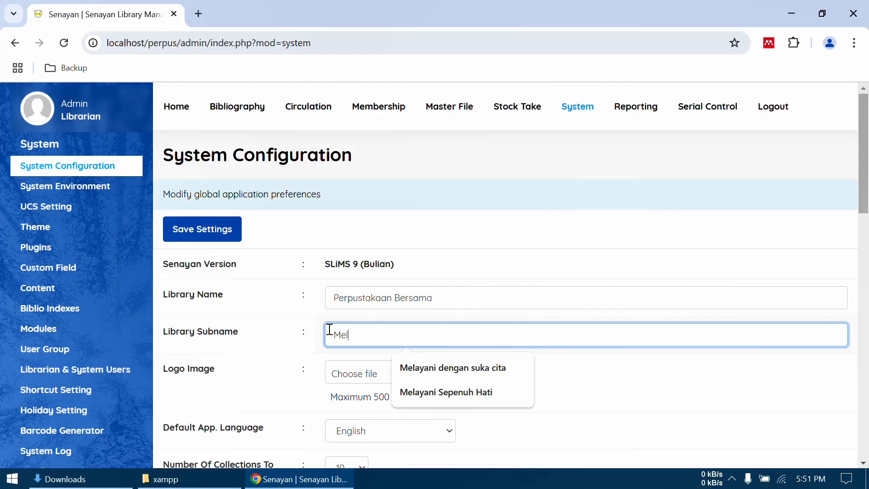
{"action": "type", "text": "ayani Sepe"}
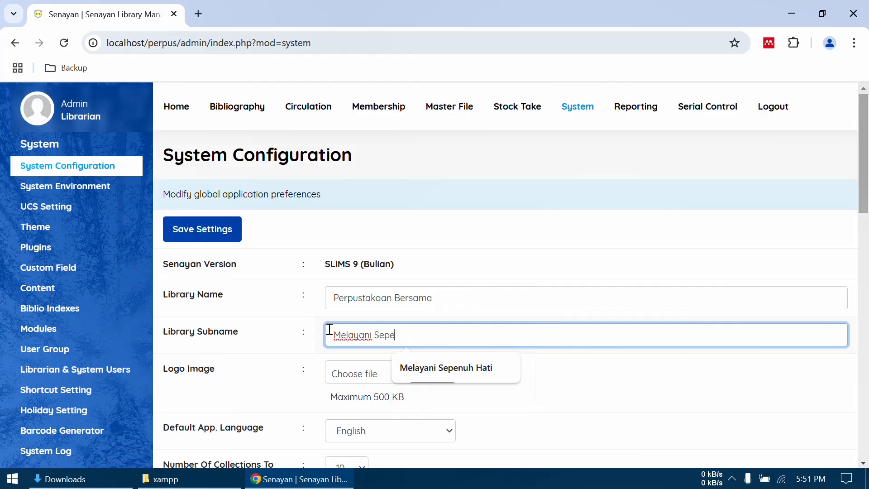
{"action": "type", "text": "nuh Hati"}
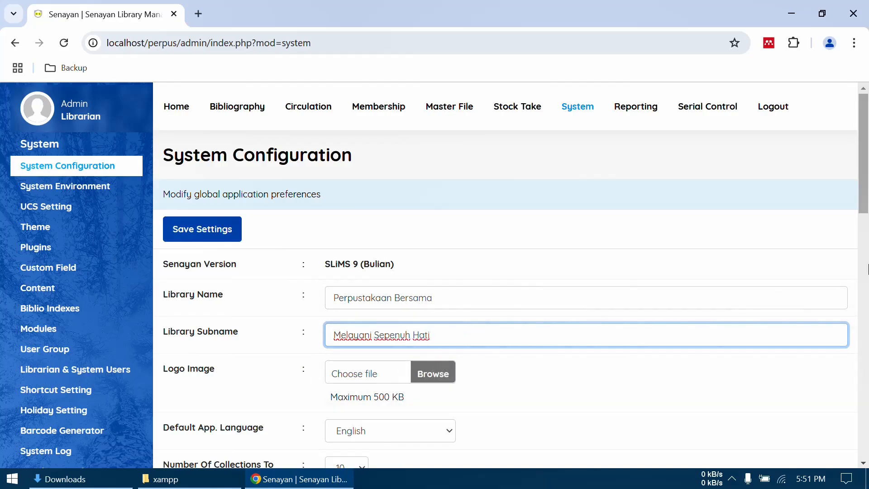
- Choose logonew.png from the Downloads folder as the library's logo image
{"action": "scroll", "coordinate": [666, 387], "scroll_direction": "down", "scroll_amount": 1}
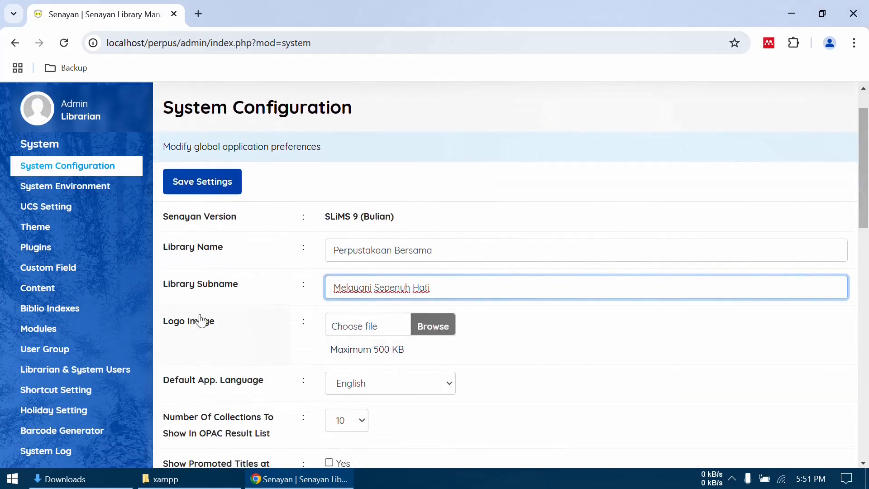
{"action": "left_click", "coordinate": [420, 330]}
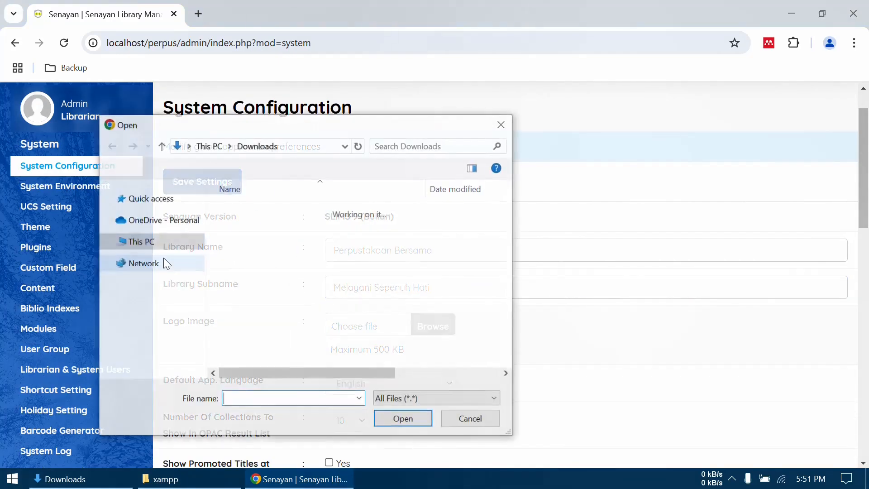
{"action": "left_click", "coordinate": [241, 227]}
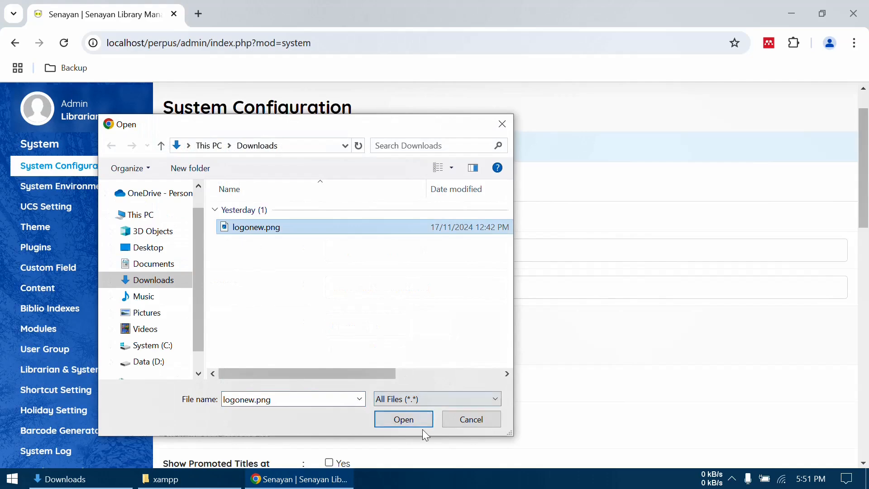
{"action": "left_click", "coordinate": [403, 419]}
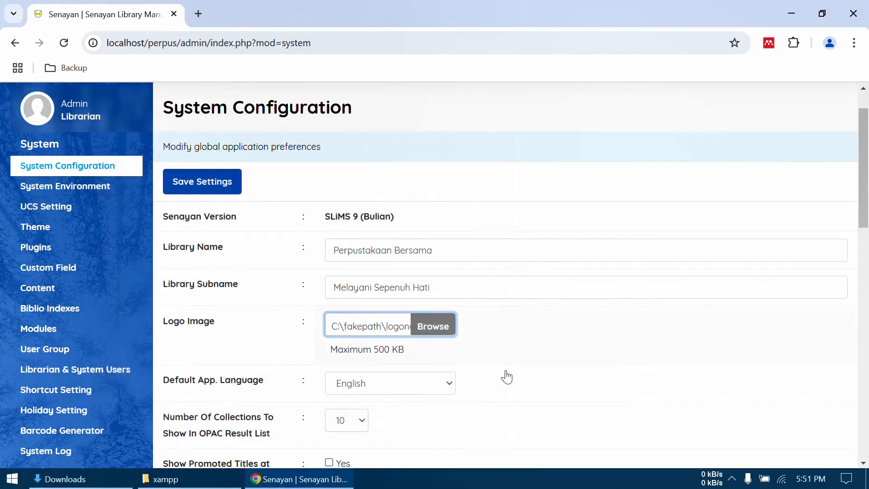
- Save the system configuration settings and return to the start of the form
{"action": "scroll", "coordinate": [507, 377], "scroll_direction": "down", "scroll_amount": 5}
{"action": "scroll", "coordinate": [508, 377], "scroll_direction": "down", "scroll_amount": 10}
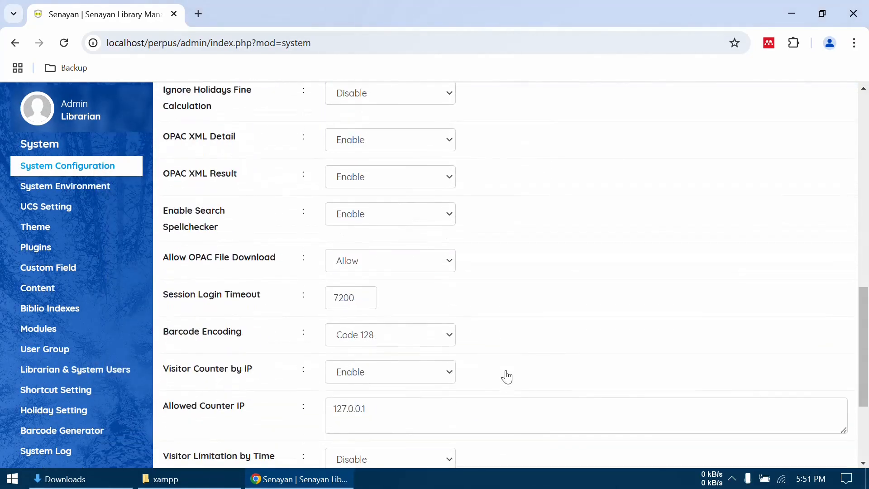
{"action": "scroll", "coordinate": [508, 377], "scroll_direction": "down", "scroll_amount": 1}
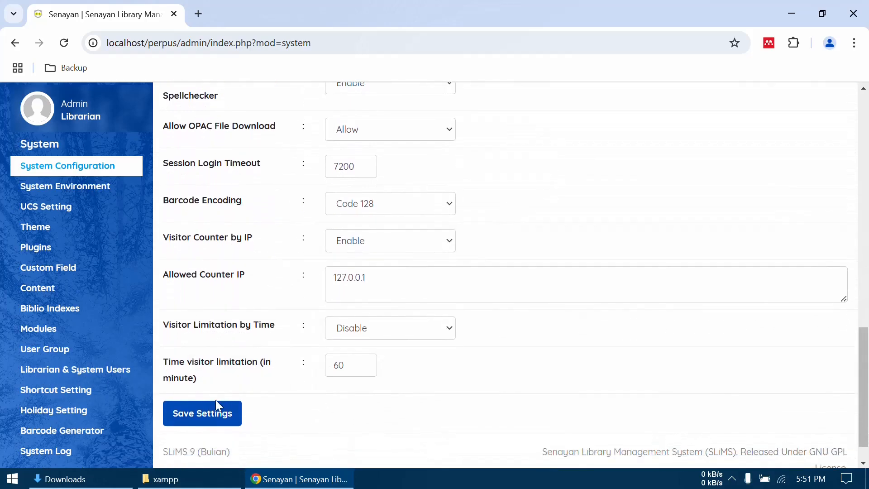
{"action": "left_click", "coordinate": [212, 418]}
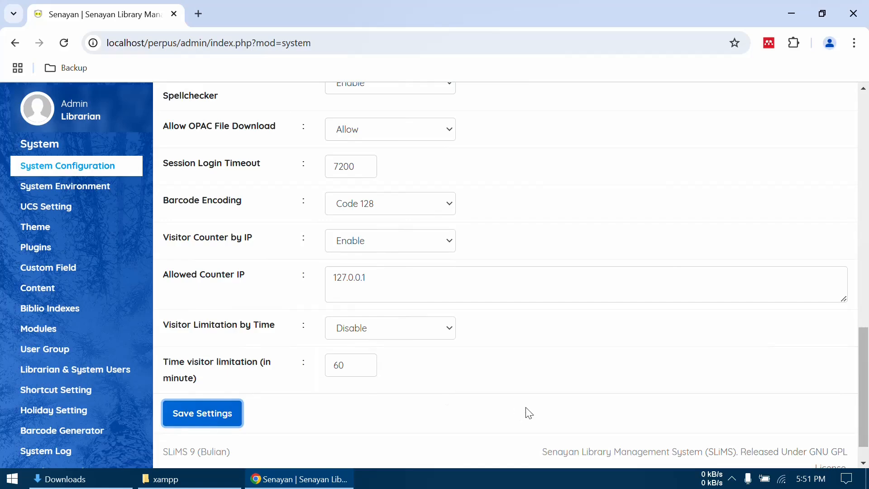
{"action": "scroll", "coordinate": [569, 299], "scroll_direction": "up", "scroll_amount": 15}
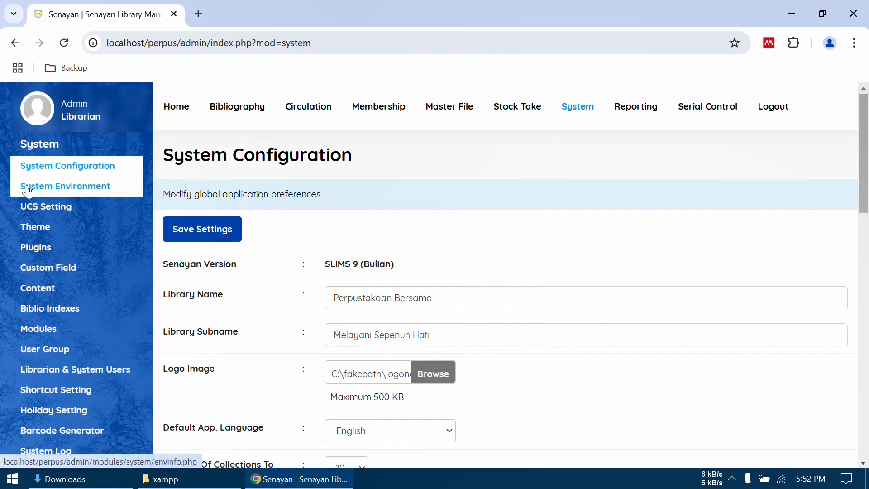
- Reload the System Configuration page by way of System Environment and set the library name to "Perpustakaan Bersama" again
{"action": "left_click", "coordinate": [50, 191]}
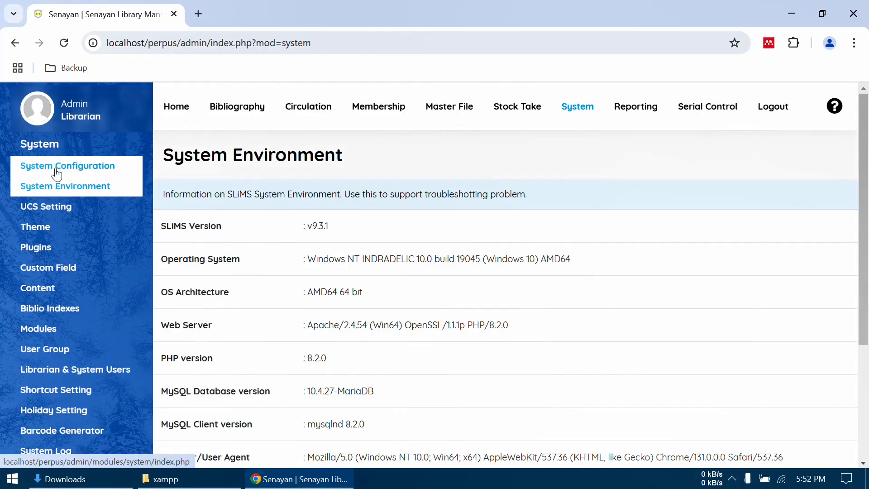
{"action": "left_click", "coordinate": [56, 174]}
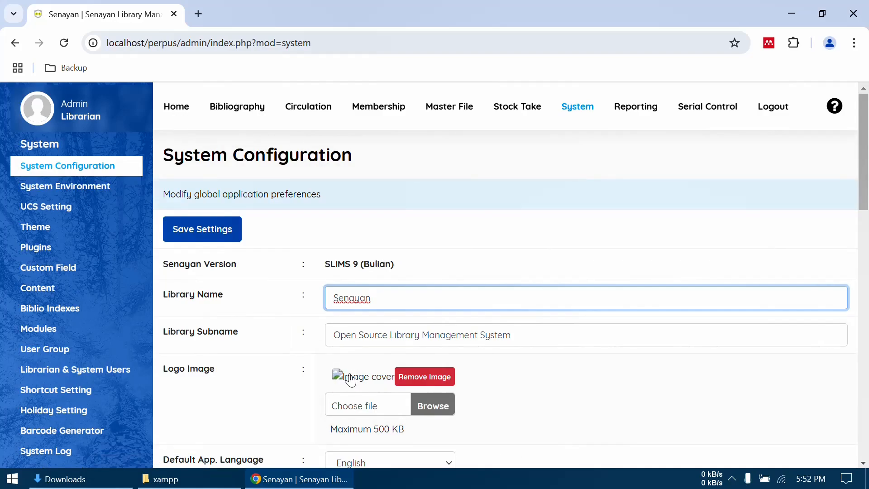
{"action": "left_click_drag", "start_coordinate": [388, 305], "coordinate": [317, 308]}
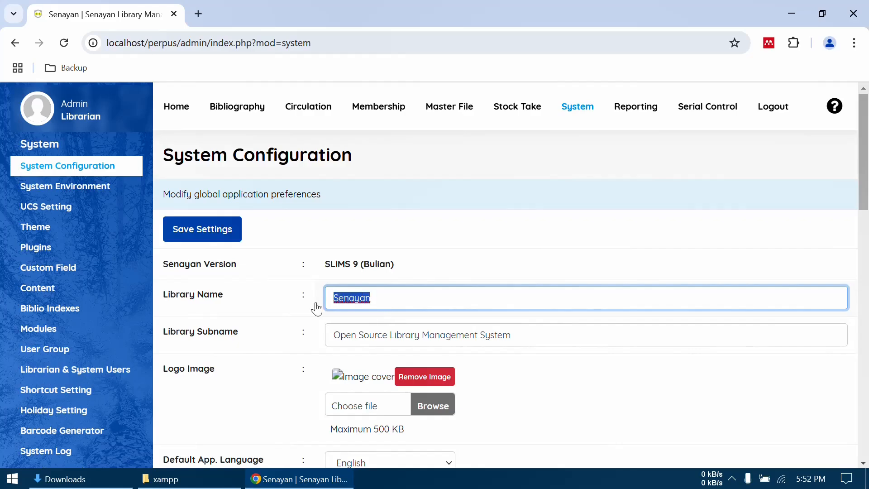
{"action": "type", "text": "Perpustaka"}
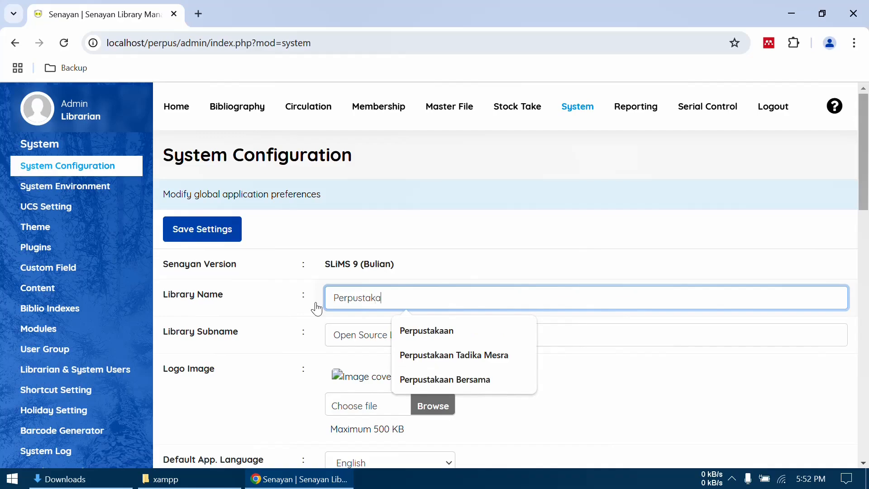
{"action": "type", "text": "an Bersama"}
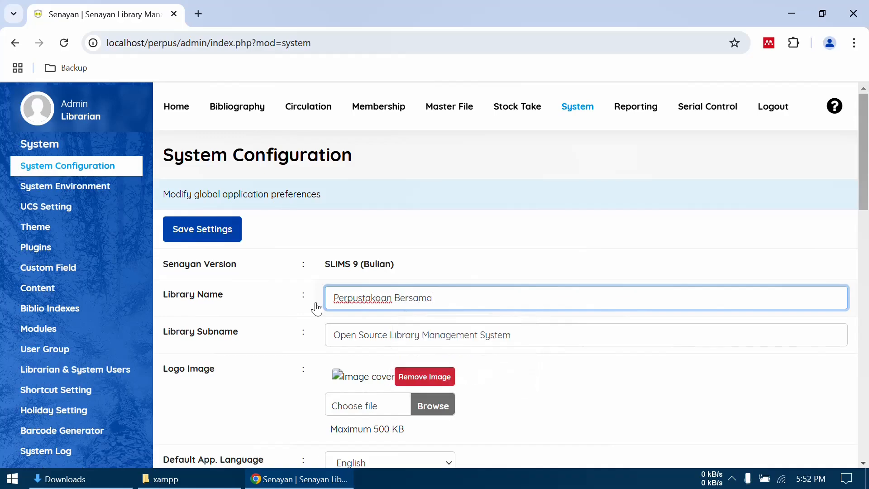
- Change the library subname to "Melayani Sepenuh Hati" and save the system configuration
{"action": "left_click_drag", "start_coordinate": [503, 338], "coordinate": [308, 336]}
{"action": "type", "text": "Melayani Sepenuh Hati"}
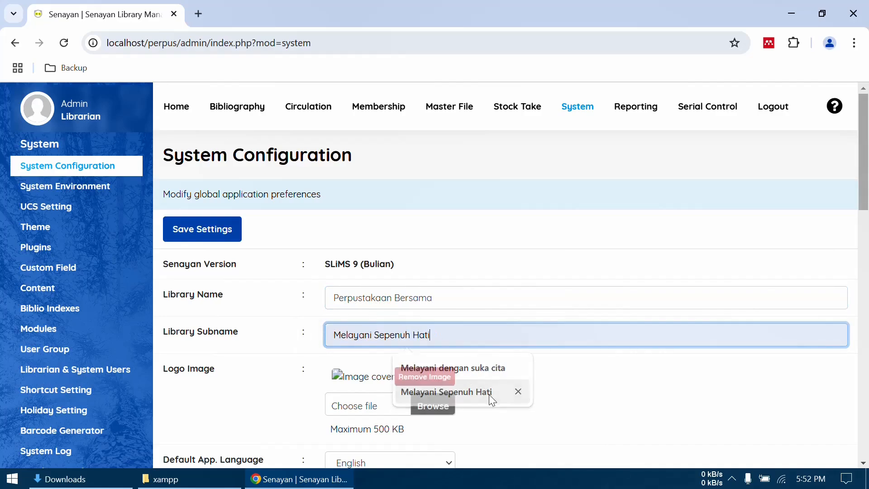
{"action": "left_click", "coordinate": [495, 393]}
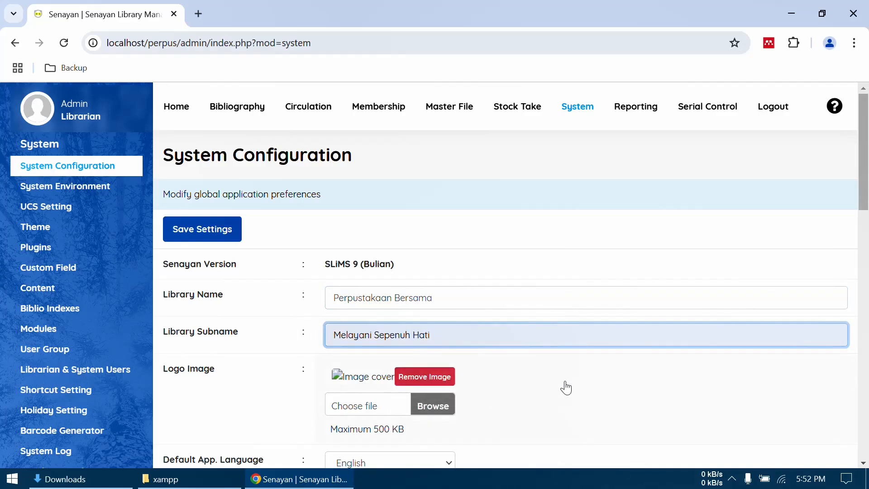
{"action": "left_click", "coordinate": [206, 232]}
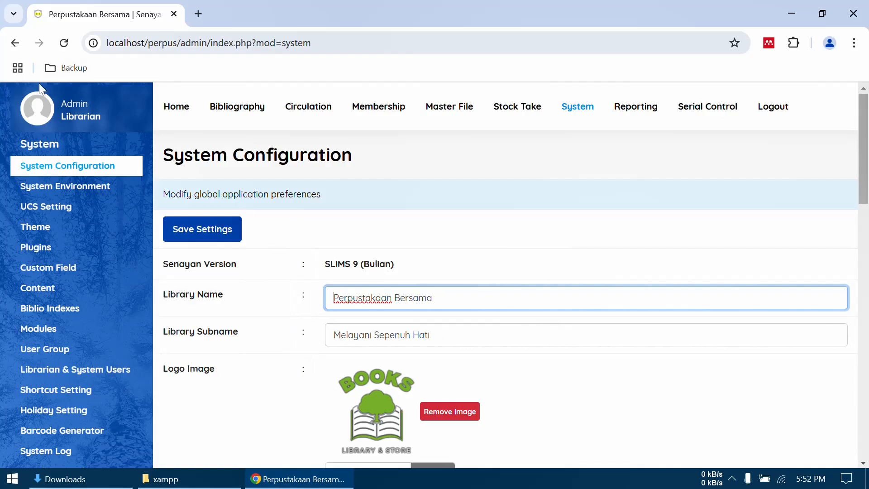
- Open the customization settings of the Default public theme and set Library Sub Name to Show
{"action": "left_click", "coordinate": [52, 232]}
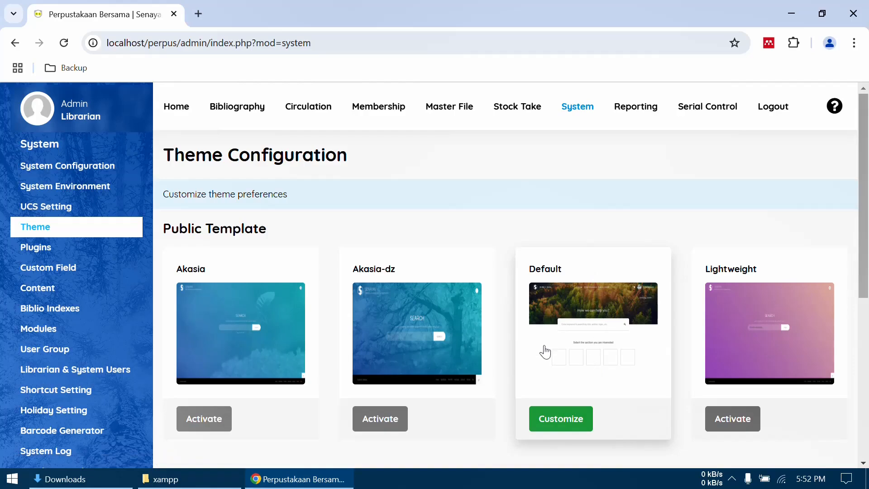
{"action": "left_click", "coordinate": [571, 417]}
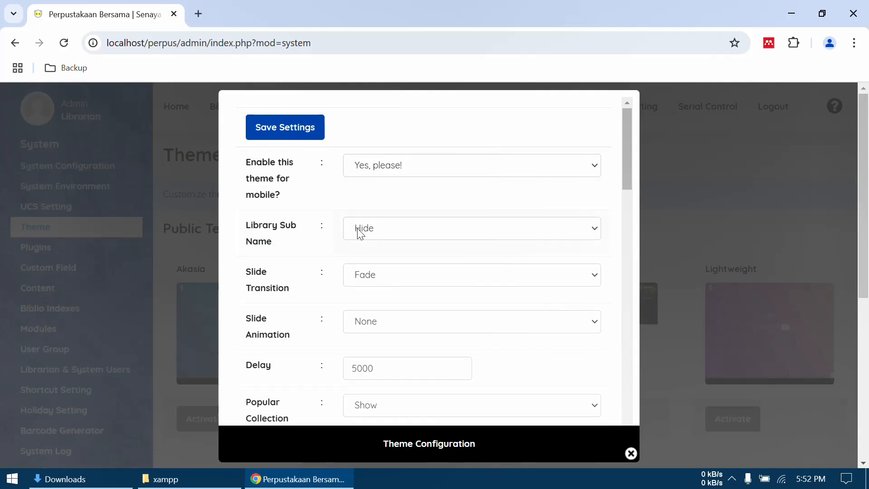
{"action": "left_click", "coordinate": [373, 233]}
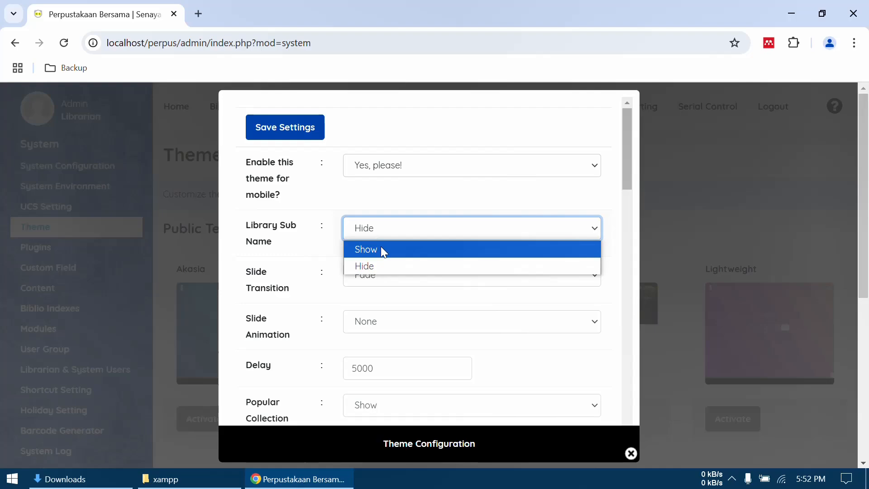
{"action": "left_click", "coordinate": [381, 249]}
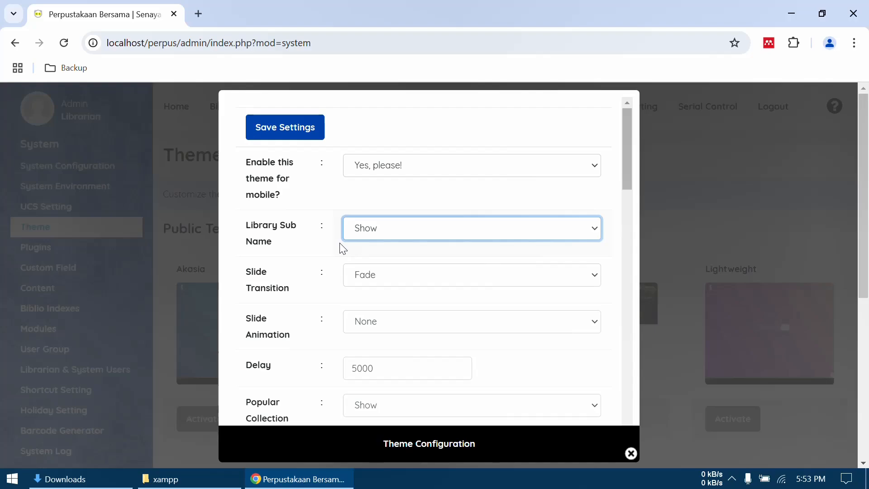
- Review the remaining Default theme options, from slide transition and collections through map, social media URLs and footer text to visitor log voice
{"action": "scroll", "coordinate": [317, 307], "scroll_direction": "down", "scroll_amount": 2}
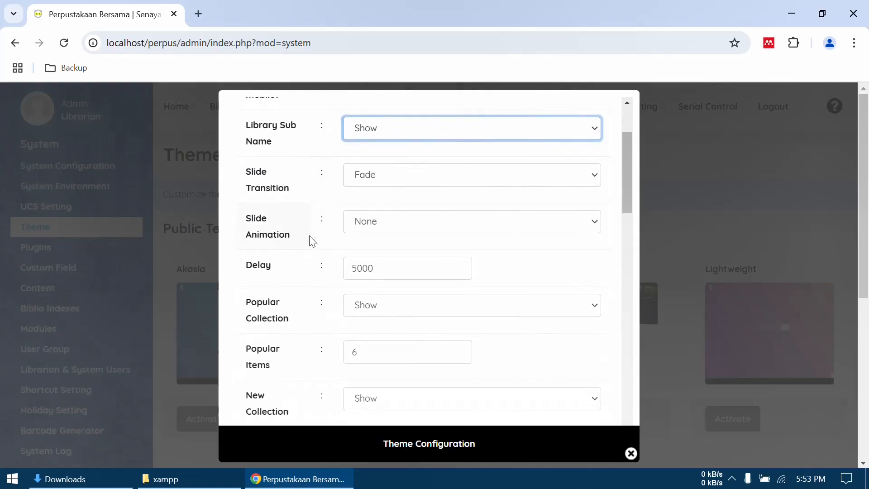
{"action": "scroll", "coordinate": [334, 297], "scroll_direction": "down", "scroll_amount": 1}
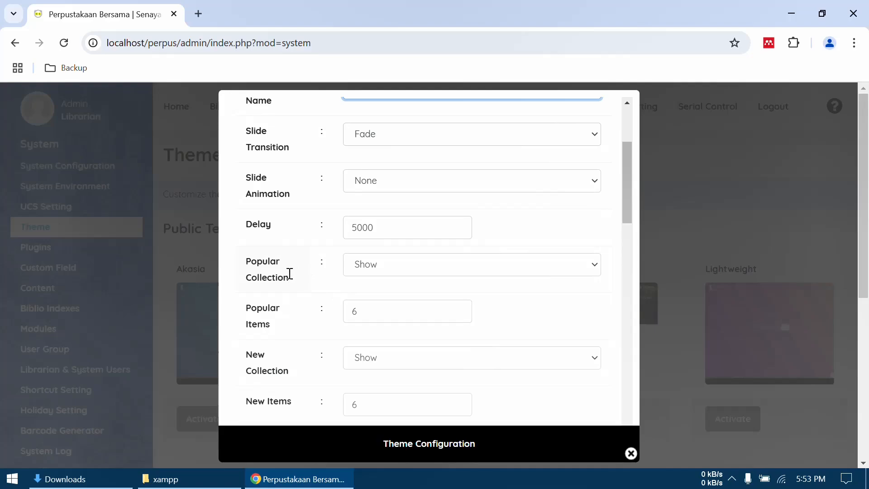
{"action": "scroll", "coordinate": [334, 284], "scroll_direction": "down", "scroll_amount": 1}
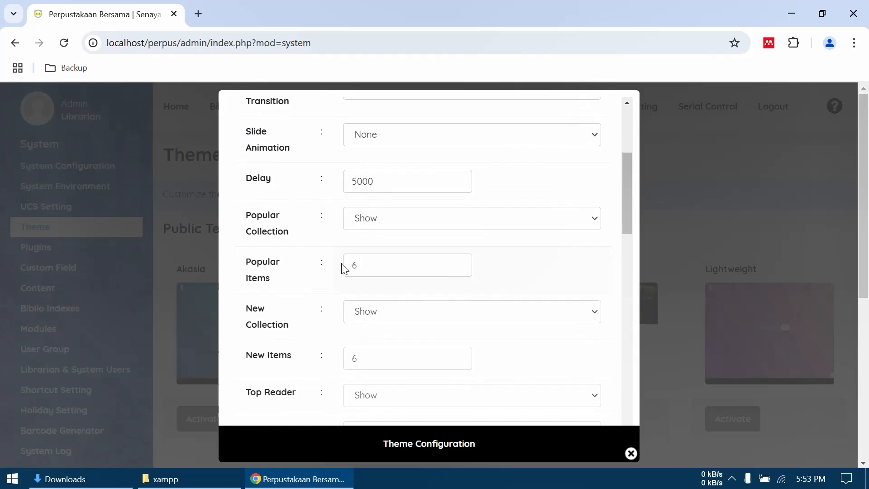
{"action": "scroll", "coordinate": [349, 268], "scroll_direction": "down", "scroll_amount": 2}
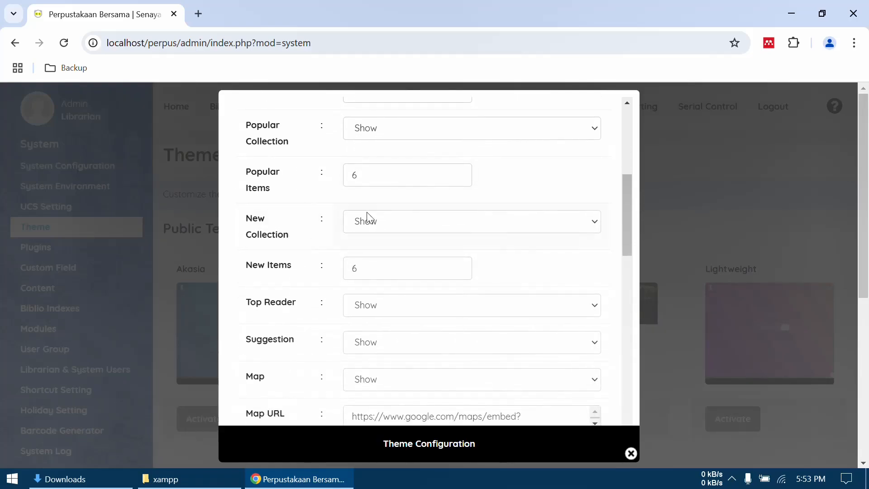
{"action": "scroll", "coordinate": [371, 230], "scroll_direction": "down", "scroll_amount": 1}
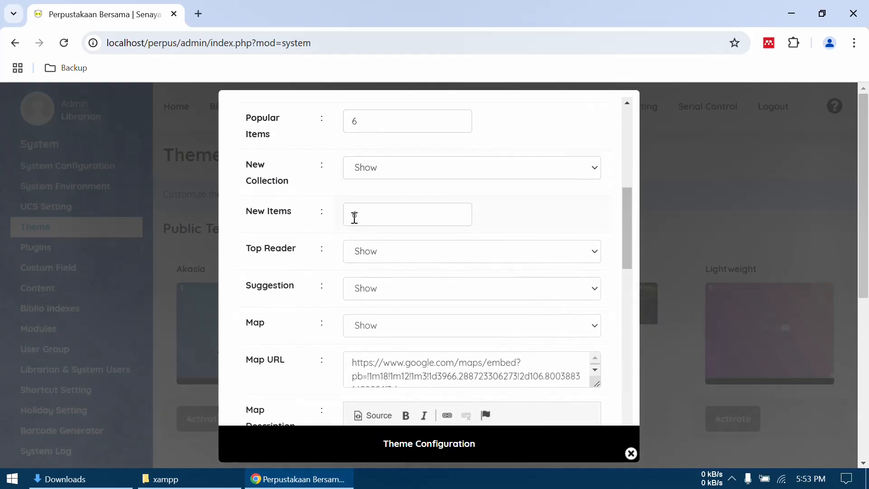
{"action": "scroll", "coordinate": [388, 217], "scroll_direction": "down", "scroll_amount": 2}
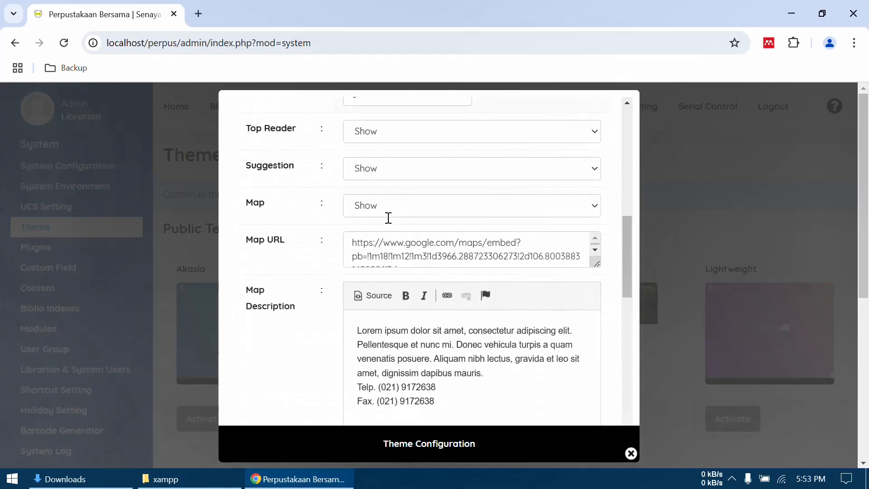
{"action": "scroll", "coordinate": [425, 248], "scroll_direction": "down", "scroll_amount": 3}
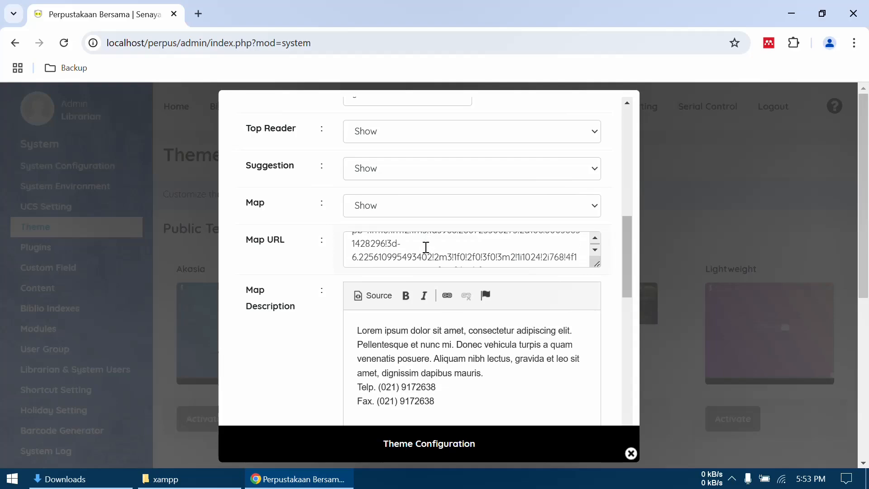
{"action": "scroll", "coordinate": [426, 246], "scroll_direction": "down", "scroll_amount": 4}
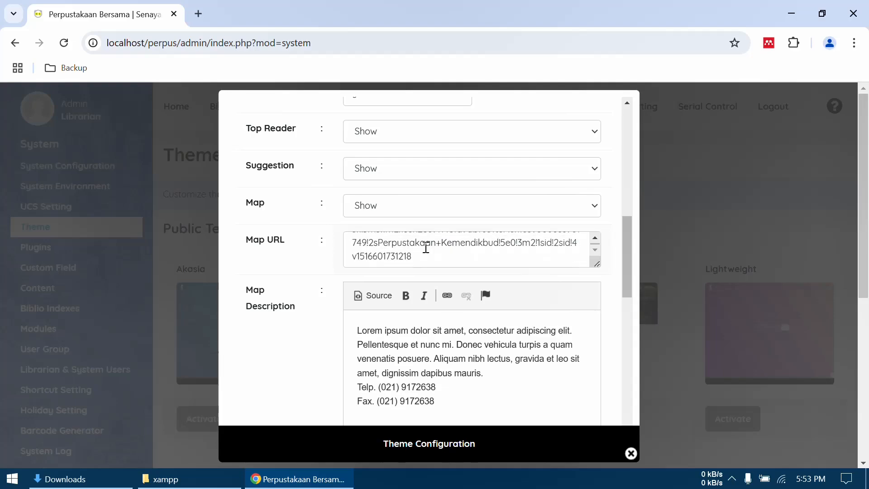
{"action": "scroll", "coordinate": [426, 247], "scroll_direction": "down", "scroll_amount": 1}
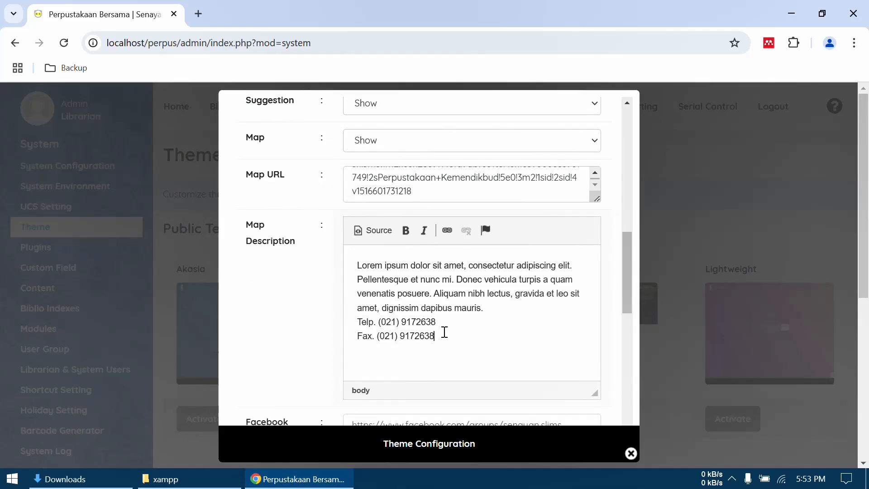
{"action": "scroll", "coordinate": [445, 332], "scroll_direction": "down", "scroll_amount": 3}
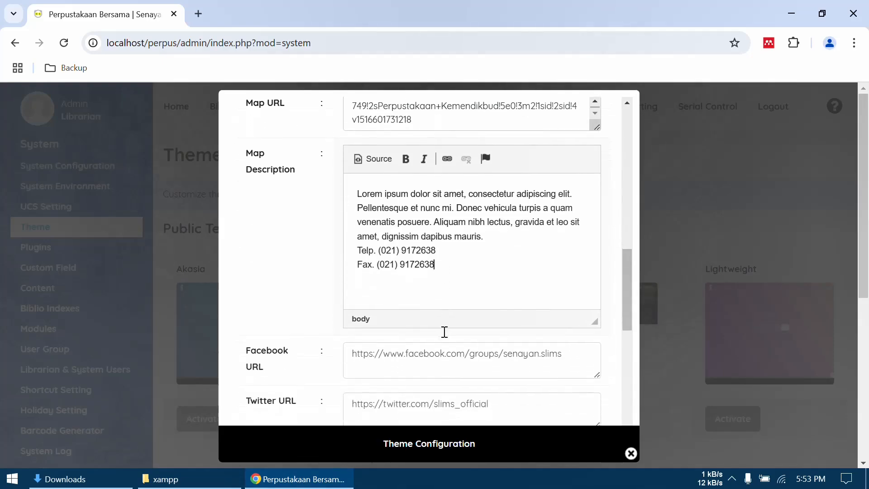
{"action": "scroll", "coordinate": [445, 332], "scroll_direction": "down", "scroll_amount": 3}
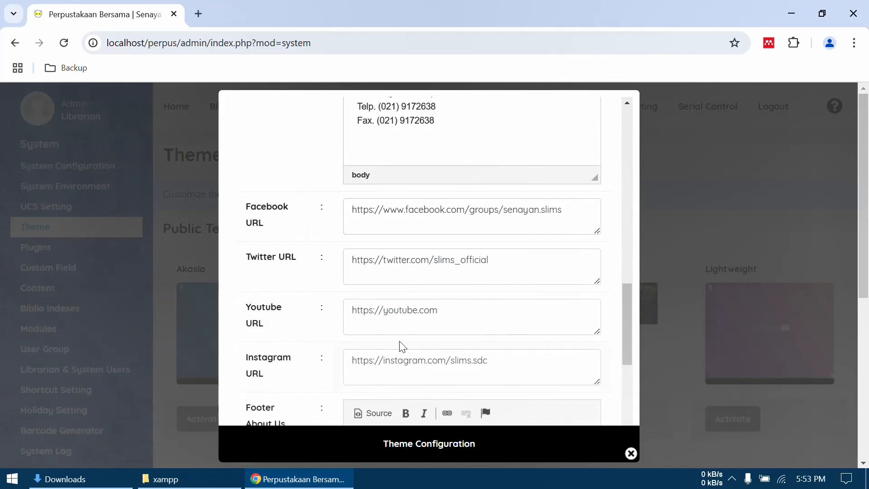
{"action": "left_click", "coordinate": [496, 213]}
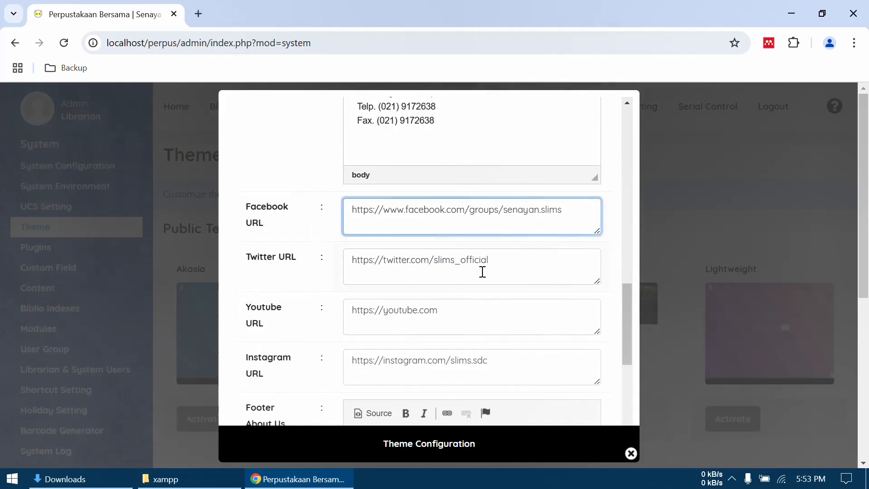
{"action": "scroll", "coordinate": [460, 319], "scroll_direction": "down", "scroll_amount": 4}
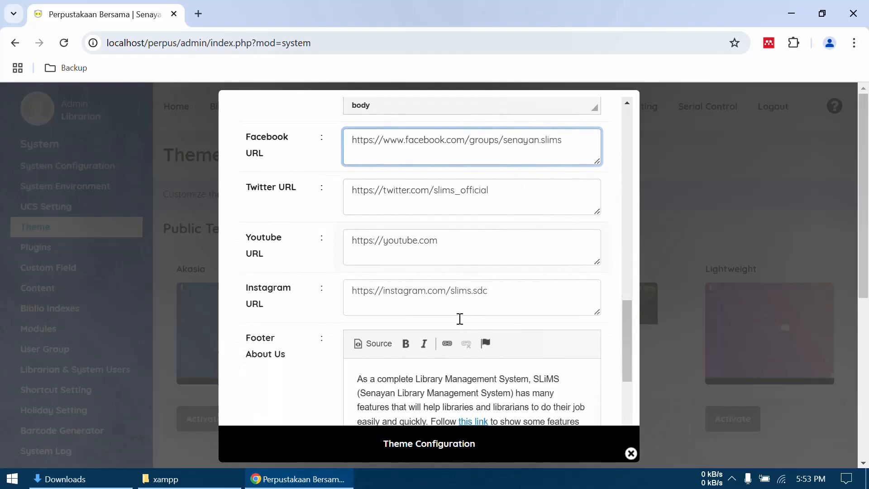
{"action": "scroll", "coordinate": [460, 319], "scroll_direction": "down", "scroll_amount": 2}
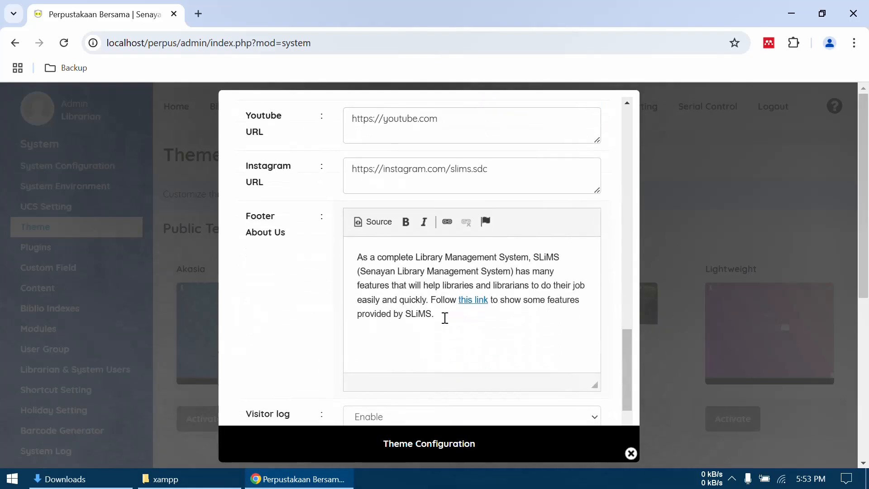
{"action": "scroll", "coordinate": [444, 318], "scroll_direction": "down", "scroll_amount": 2}
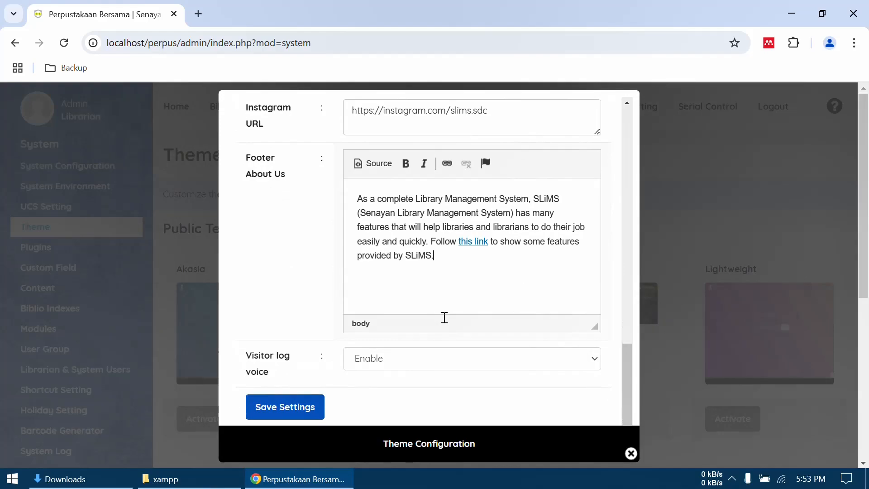
- Save the Default theme's settings and close its Theme Configuration dialog
{"action": "left_click", "coordinate": [299, 409]}
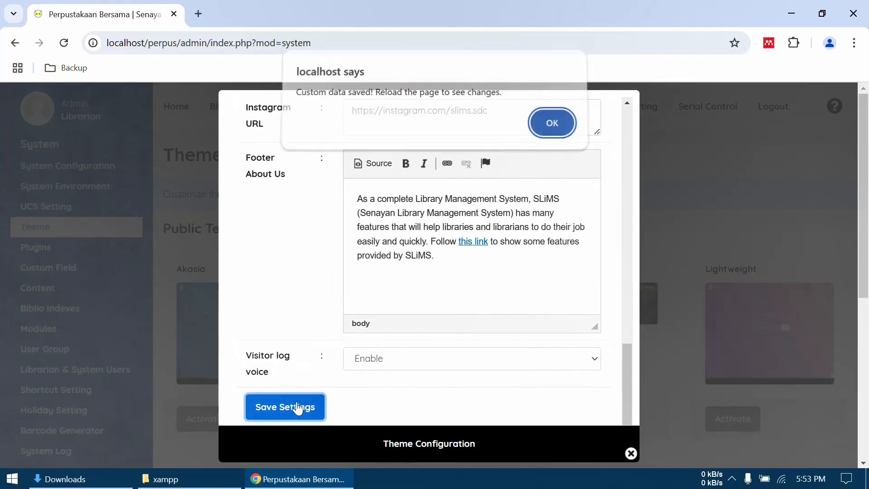
{"action": "left_click", "coordinate": [551, 128]}
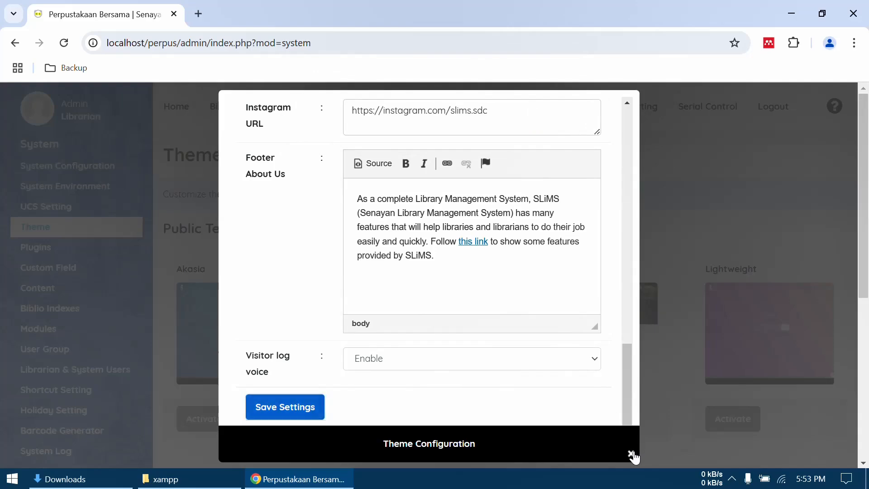
{"action": "left_click", "coordinate": [632, 454]}
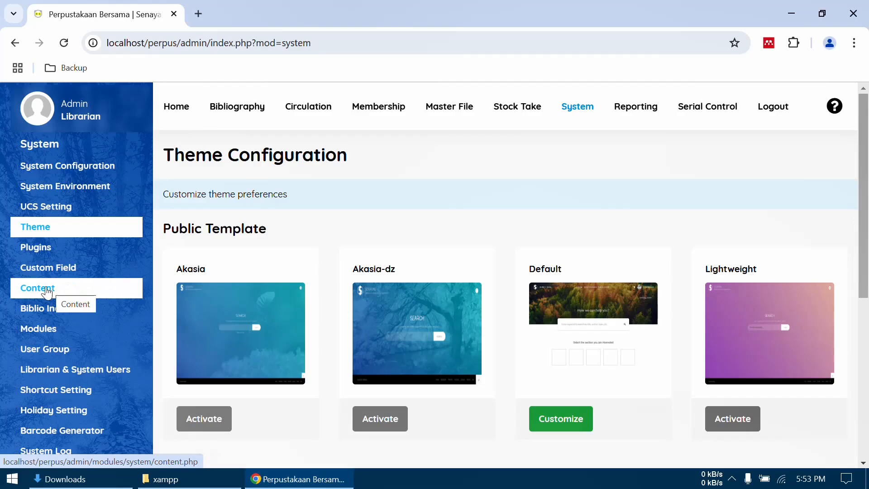
- Open the System module's Content list, and load the public catalogue at localhost/perpus in a new browser tab
{"action": "left_click", "coordinate": [54, 292]}
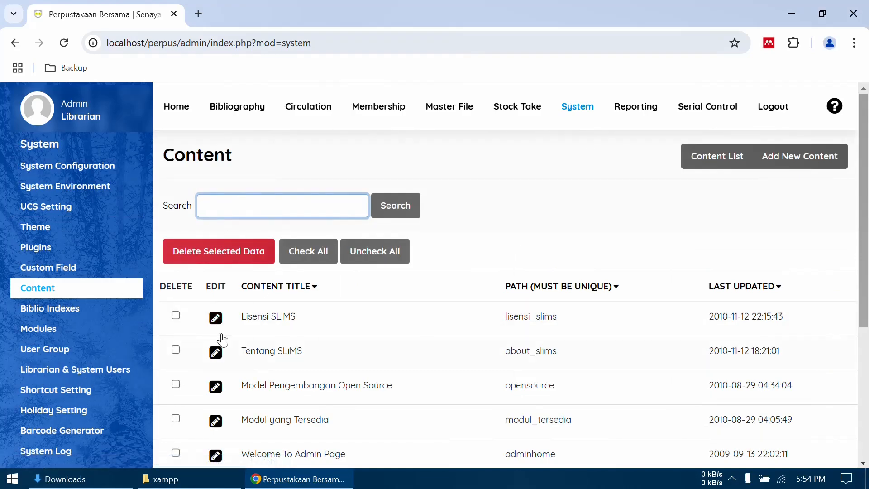
{"action": "left_click", "coordinate": [198, 14]}
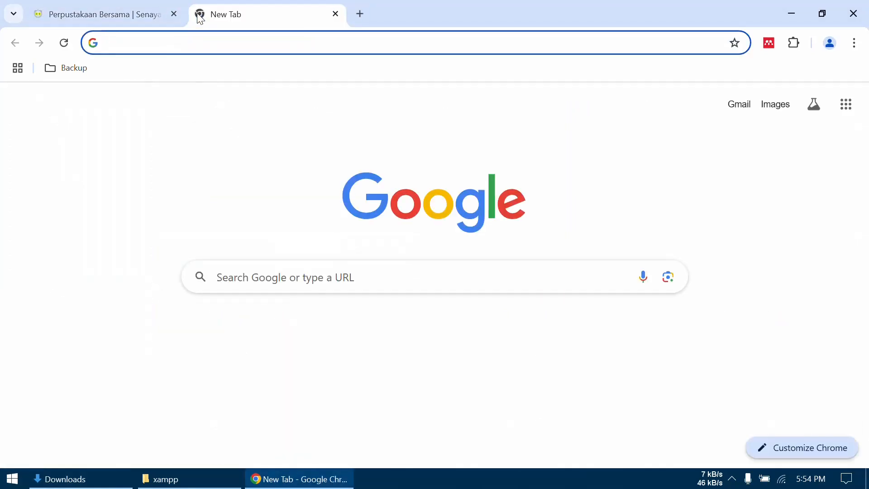
{"action": "type", "text": "local"}
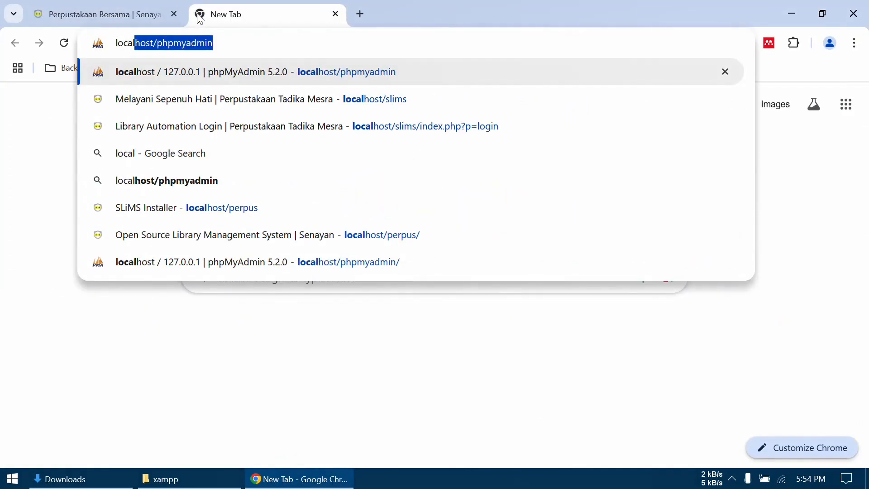
{"action": "type", "text": "host/"}
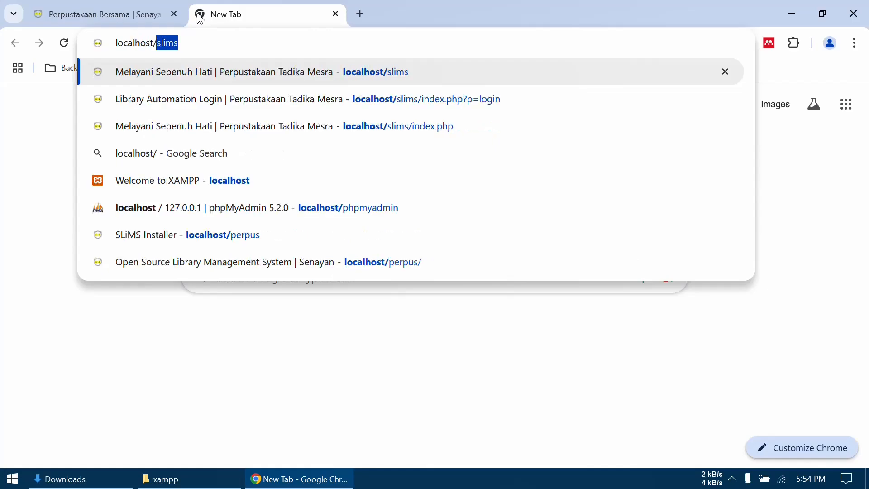
{"action": "type", "text": "perpus"}
{"action": "key", "text": "Return"}
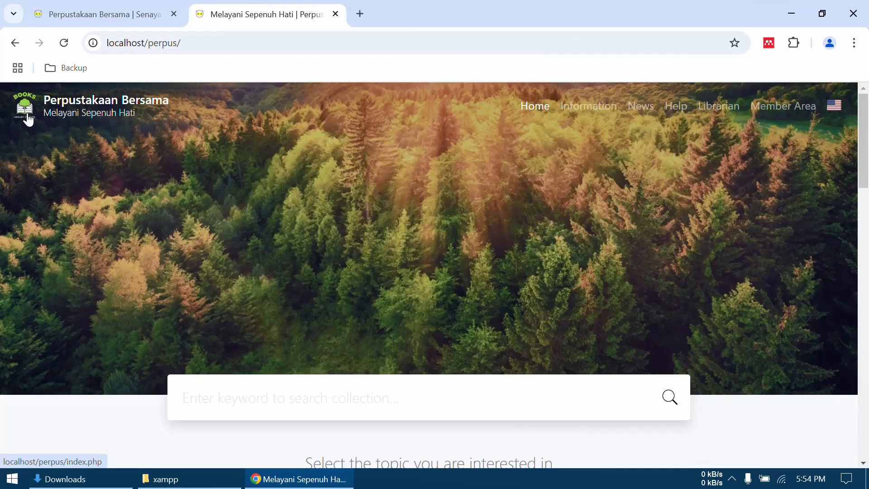
- Open the public site's Library Information page and look over its contact information and opening hours
{"action": "left_click", "coordinate": [587, 109]}
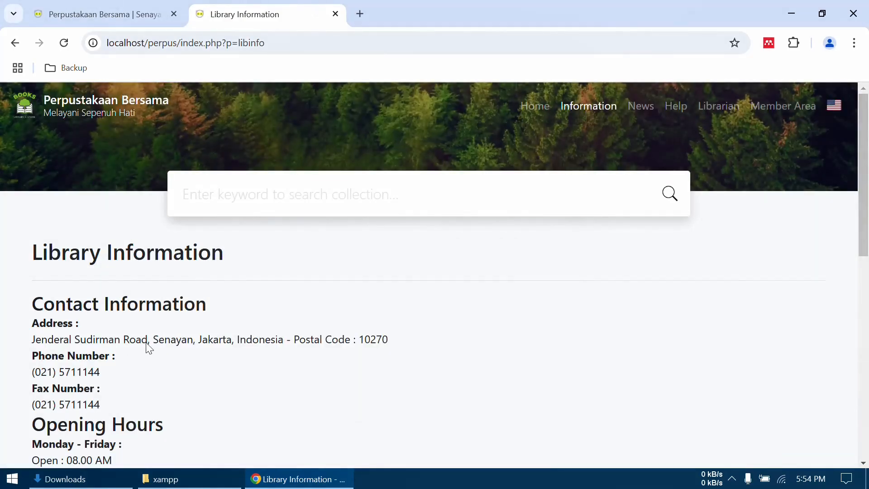
{"action": "scroll", "coordinate": [169, 342], "scroll_direction": "down", "scroll_amount": 1}
{"action": "scroll", "coordinate": [128, 356], "scroll_direction": "up", "scroll_amount": 1}
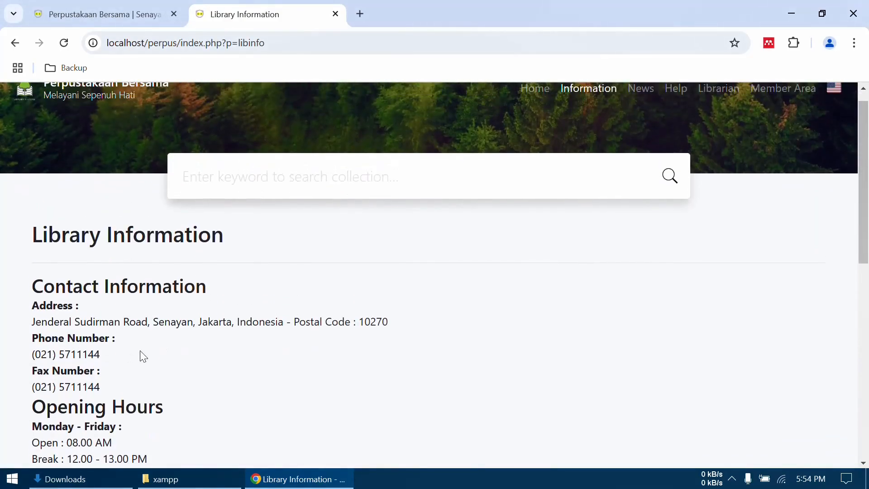
- In the admin Content list, open the Library Information record for editing and set This is News to No
{"action": "left_click", "coordinate": [77, 12]}
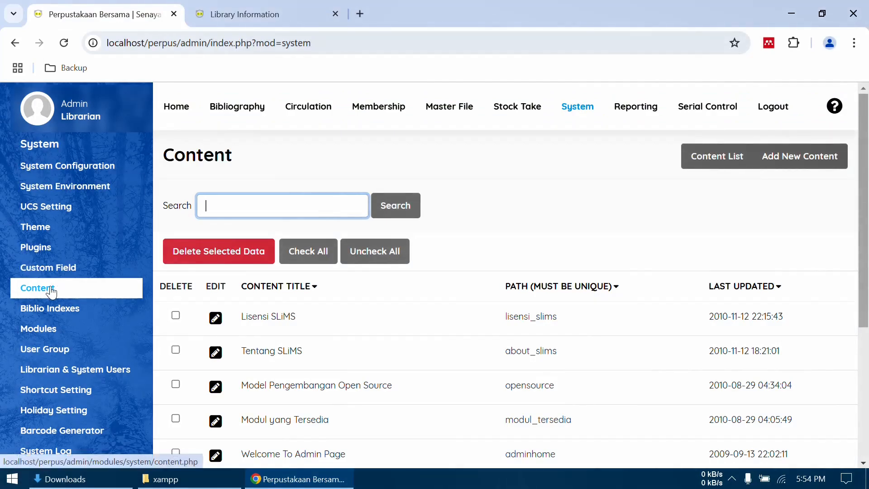
{"action": "scroll", "coordinate": [400, 327], "scroll_direction": "down", "scroll_amount": 3}
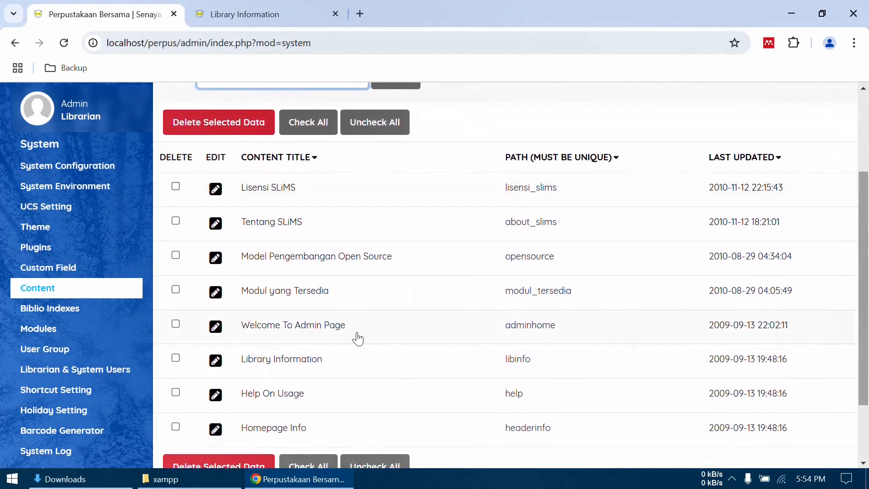
{"action": "left_click", "coordinate": [216, 362]}
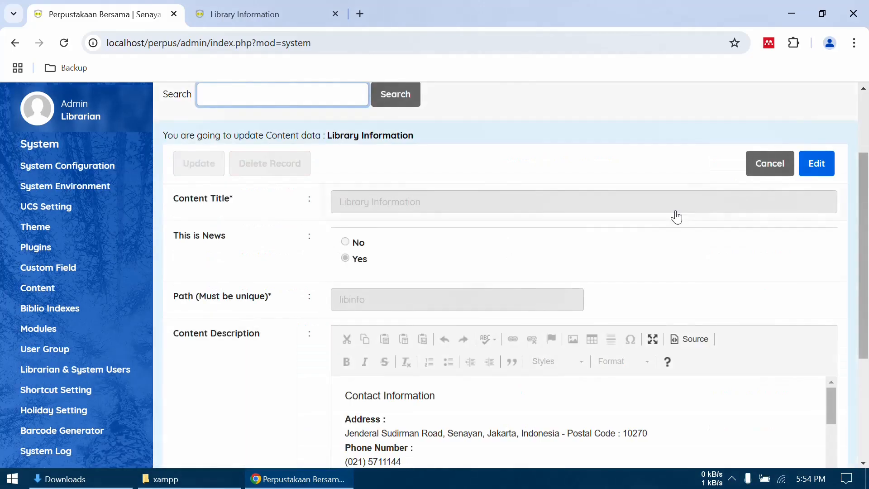
{"action": "left_click", "coordinate": [806, 174]}
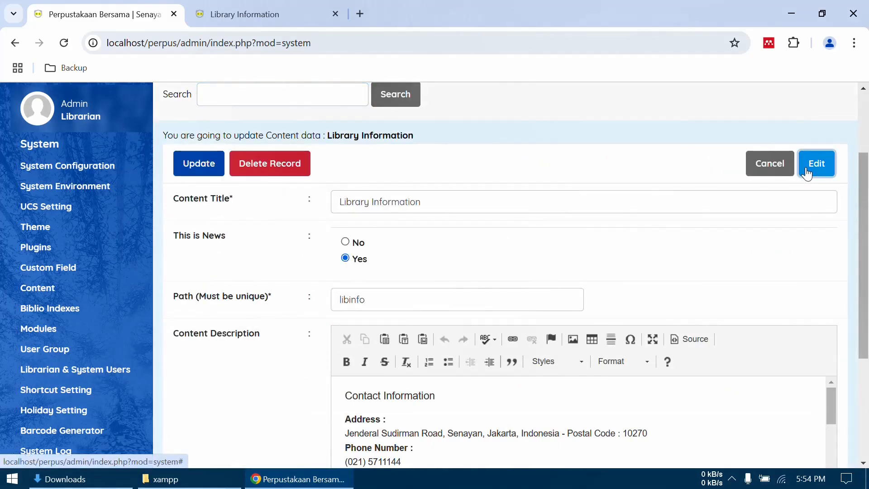
{"action": "left_click", "coordinate": [347, 244]}
- Replace the street address under Contact Information in the content description with the library's new address
{"action": "scroll", "coordinate": [402, 419], "scroll_direction": "down", "scroll_amount": 2}
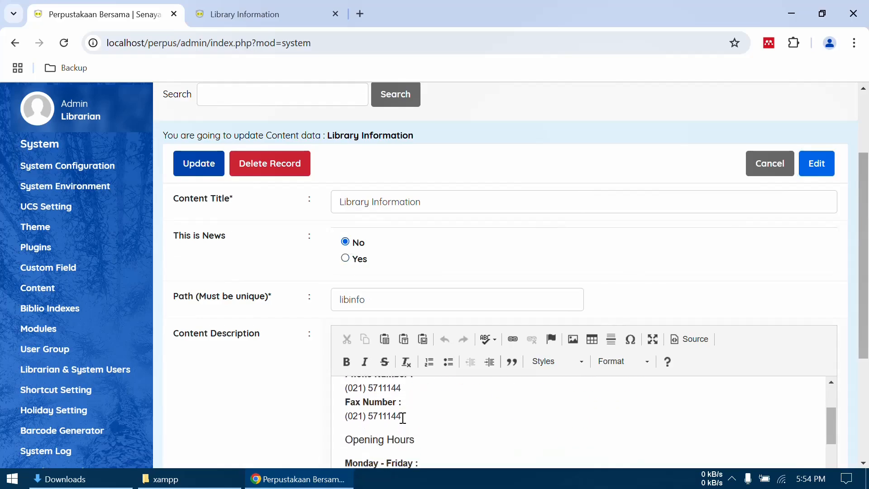
{"action": "scroll", "coordinate": [403, 417], "scroll_direction": "up", "scroll_amount": 2}
{"action": "scroll", "coordinate": [302, 394], "scroll_direction": "down", "scroll_amount": 2}
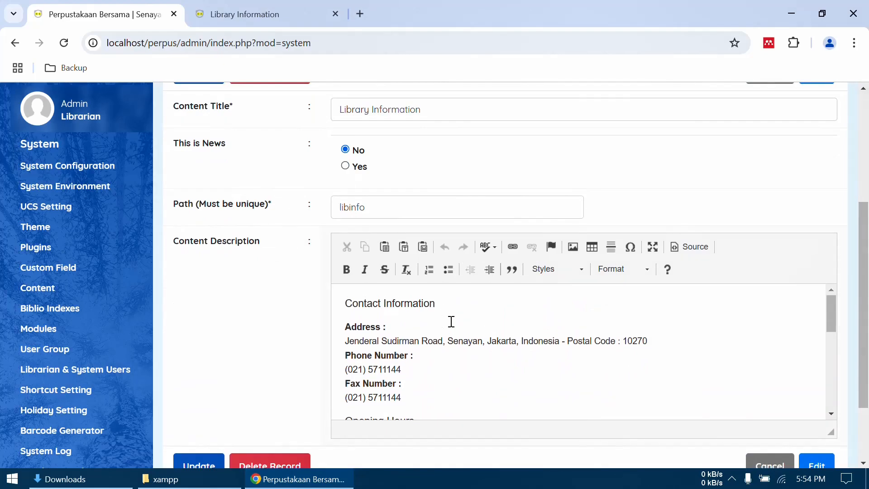
{"action": "left_click_drag", "start_coordinate": [659, 338], "coordinate": [384, 338]}
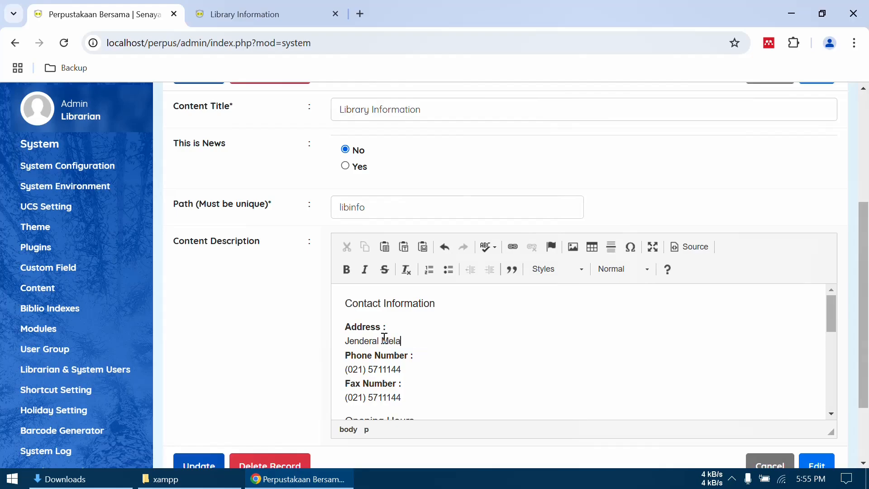
- Look through the opening hours, collections and membership text, and save the updated Library Information record
{"action": "scroll", "coordinate": [431, 357], "scroll_direction": "down", "scroll_amount": 3}
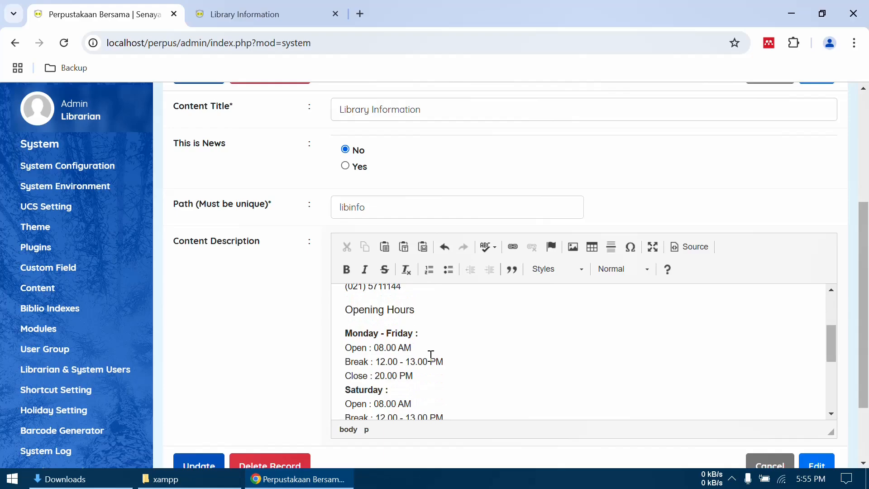
{"action": "left_click_drag", "start_coordinate": [422, 370], "coordinate": [351, 362]}
{"action": "scroll", "coordinate": [353, 360], "scroll_direction": "down", "scroll_amount": 4}
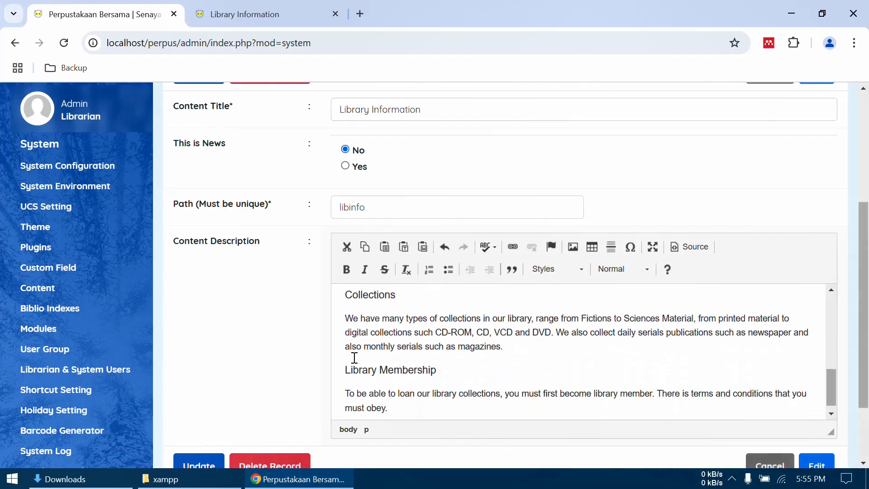
{"action": "left_click", "coordinate": [196, 460]}
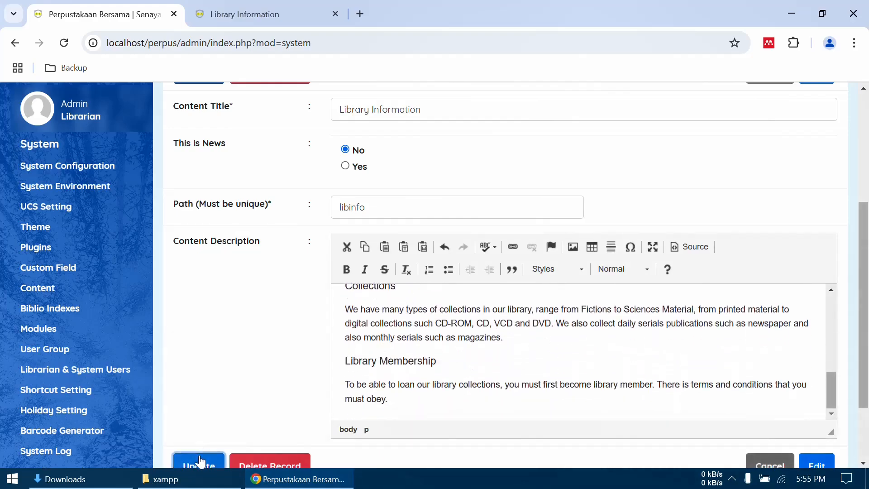
{"action": "left_click", "coordinate": [549, 133]}
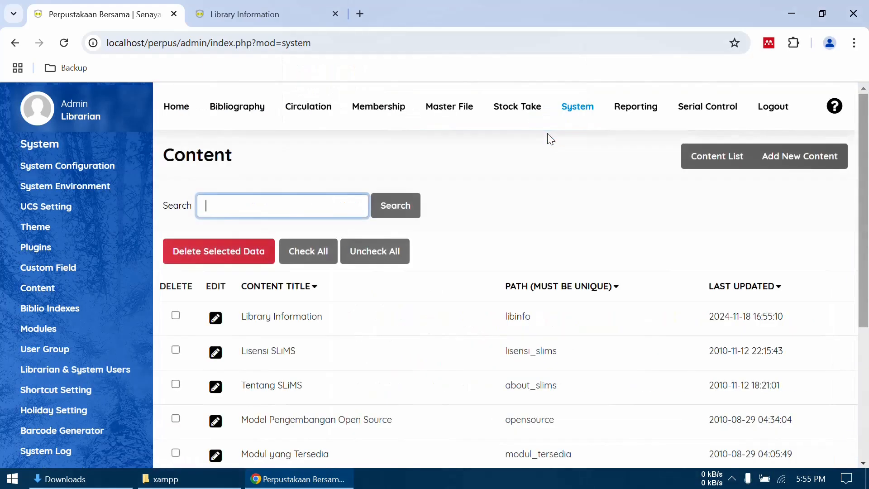
- Reload the public Library Information page and check the address under Contact Information
{"action": "left_click", "coordinate": [282, 12]}
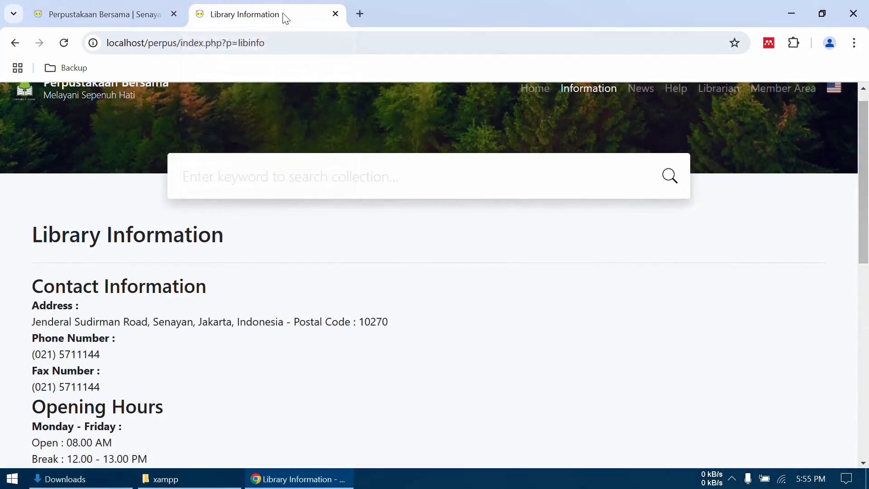
{"action": "left_click", "coordinate": [71, 41]}
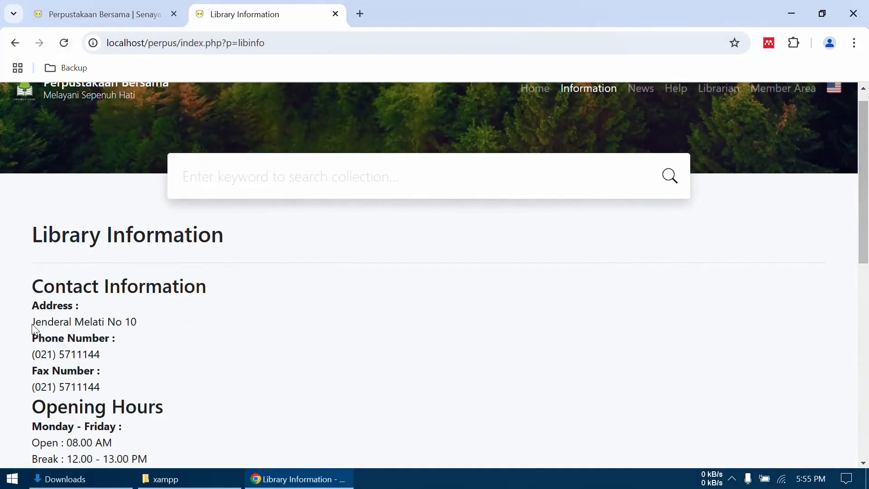
{"action": "left_click_drag", "start_coordinate": [33, 322], "coordinate": [162, 331]}
{"action": "scroll", "coordinate": [417, 316], "scroll_direction": "up", "scroll_amount": 1}
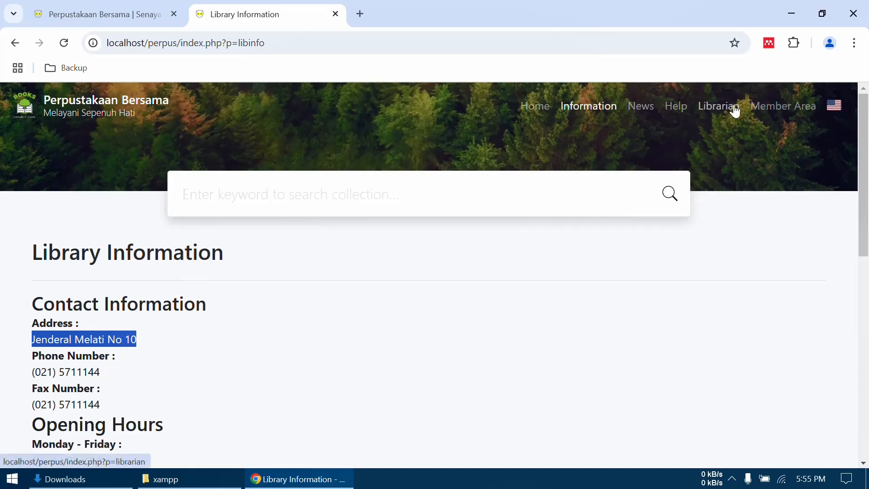
- Return to the System module and view its Content, User Group, and Librarian & System Users pages
{"action": "left_click", "coordinate": [81, 12]}
{"action": "left_click", "coordinate": [43, 290]}
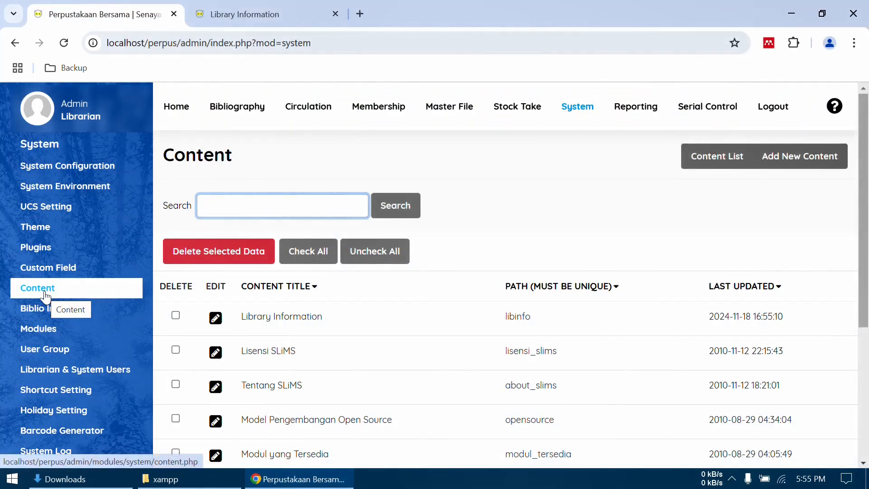
{"action": "scroll", "coordinate": [60, 312], "scroll_direction": "down", "scroll_amount": 1}
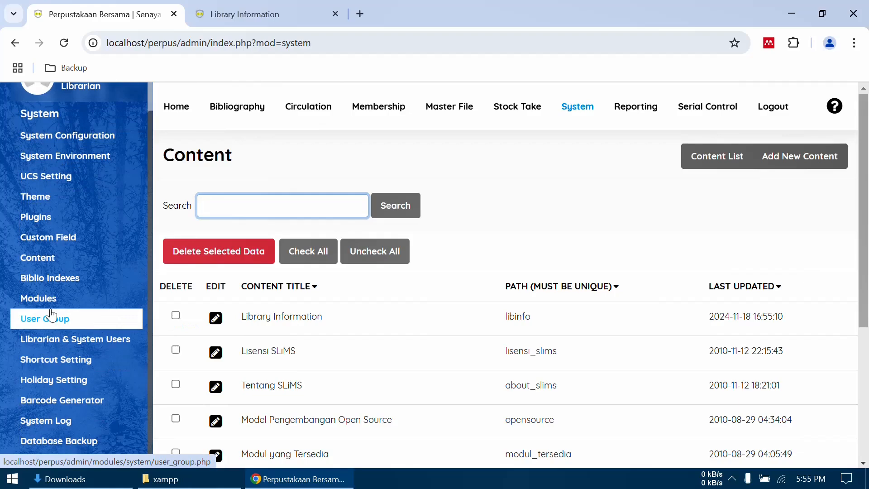
{"action": "left_click", "coordinate": [56, 320]}
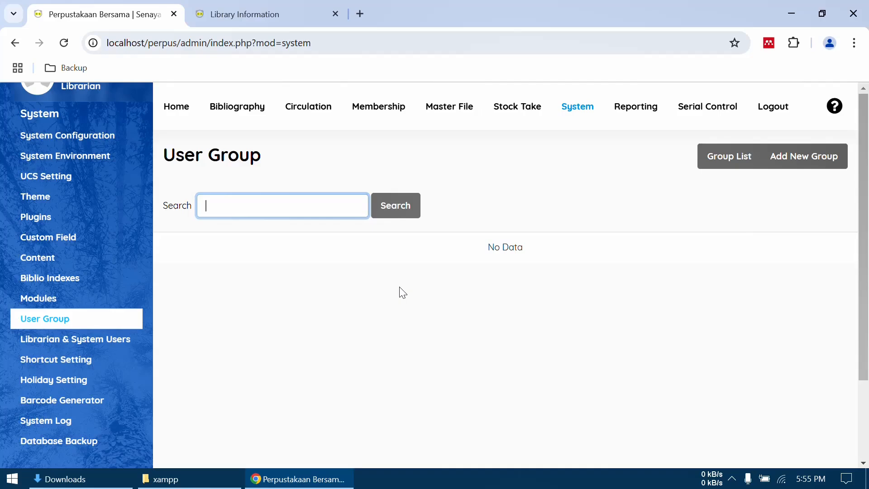
{"action": "left_click", "coordinate": [67, 341]}
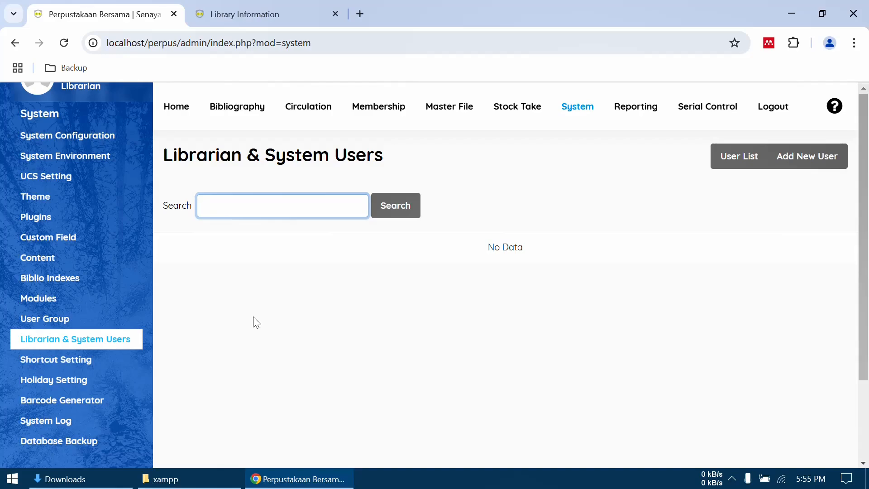
- Mark Saturday and Sunday as holidays in the Holiday Settings and save them
{"action": "left_click", "coordinate": [63, 381]}
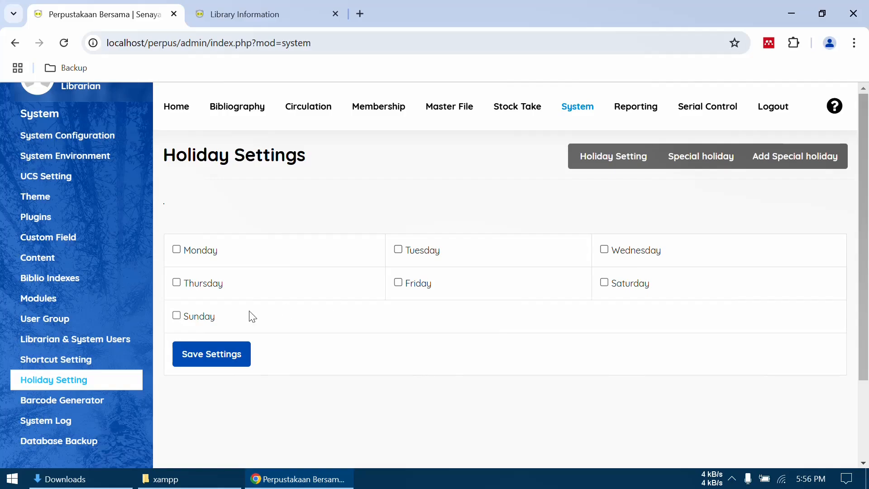
{"action": "left_click", "coordinate": [603, 281]}
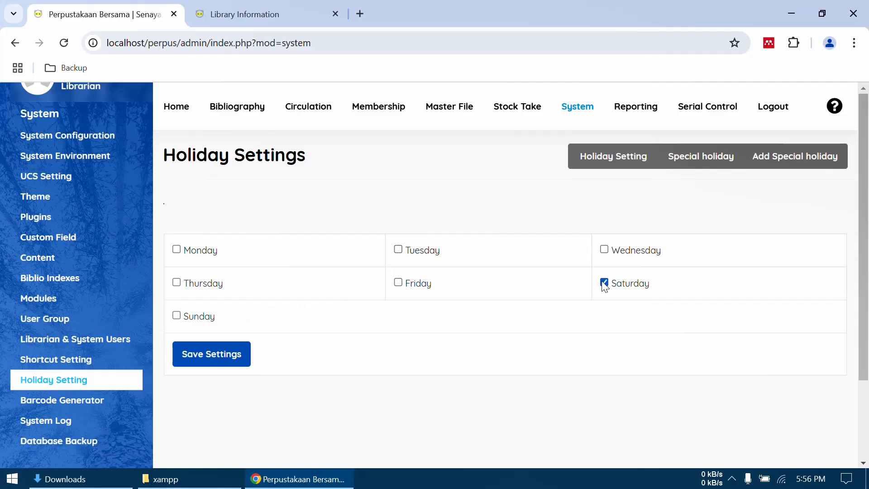
{"action": "left_click", "coordinate": [182, 315]}
{"action": "left_click", "coordinate": [177, 315]}
{"action": "left_click", "coordinate": [604, 284]}
{"action": "left_click", "coordinate": [220, 355]}
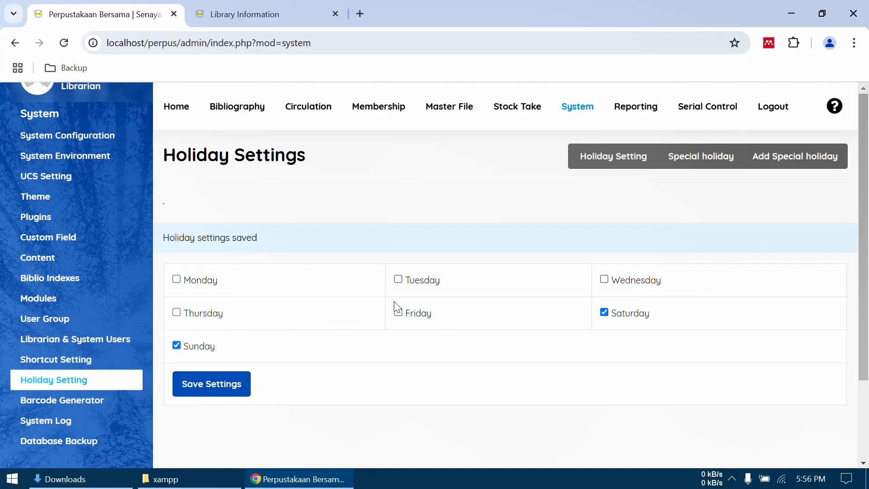
- Log out of the administration area and open the public site's home page in the other browser tab
{"action": "scroll", "coordinate": [81, 349], "scroll_direction": "up", "scroll_amount": 1}
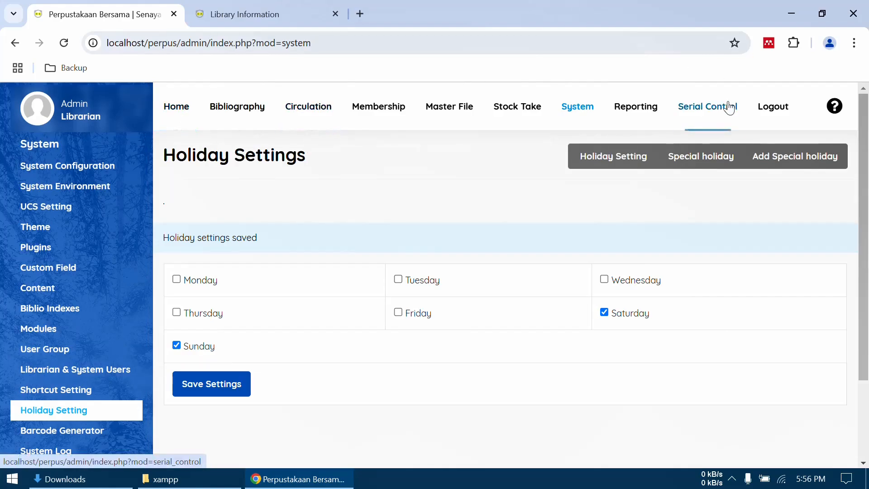
{"action": "left_click", "coordinate": [779, 116]}
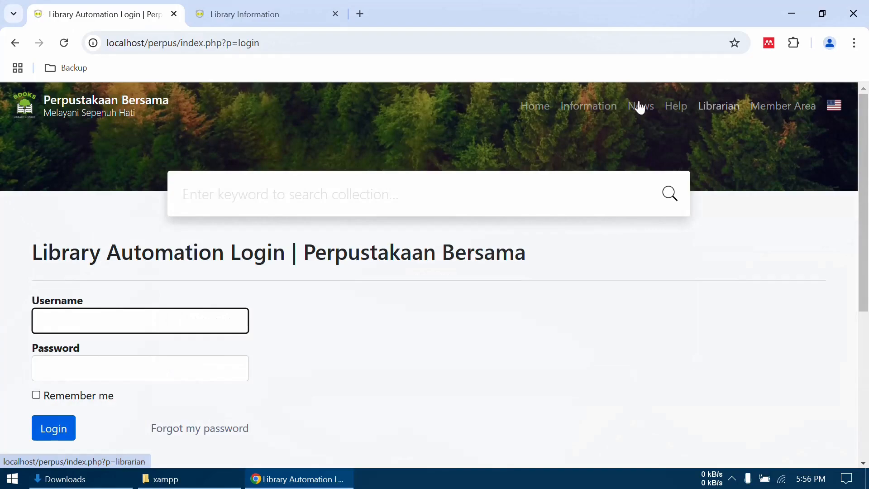
{"action": "left_click", "coordinate": [266, 20]}
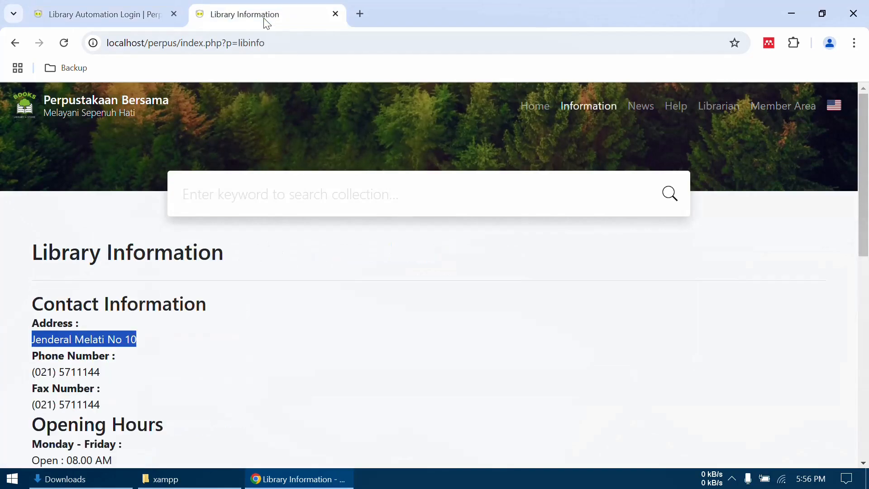
{"action": "left_click", "coordinate": [62, 107]}
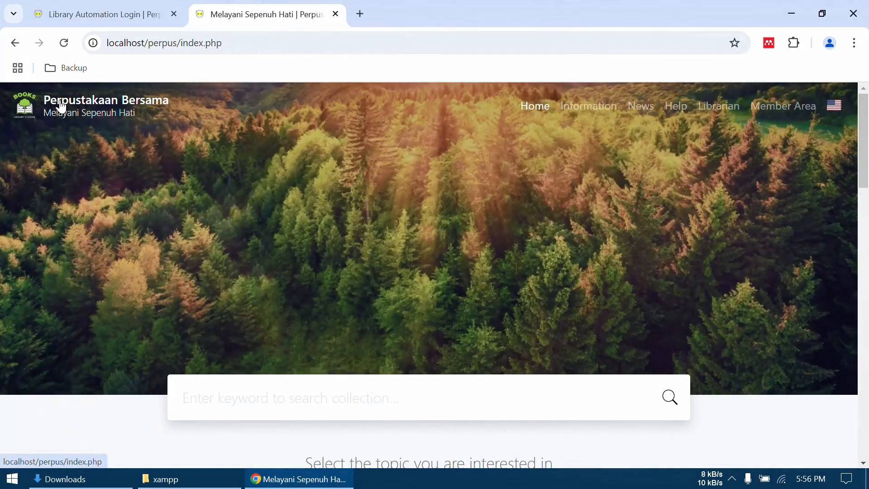
- Examine the public home page from its topics and collections through top readers, map, contact details and social links to the footer
{"action": "scroll", "coordinate": [667, 270], "scroll_direction": "down", "scroll_amount": 9}
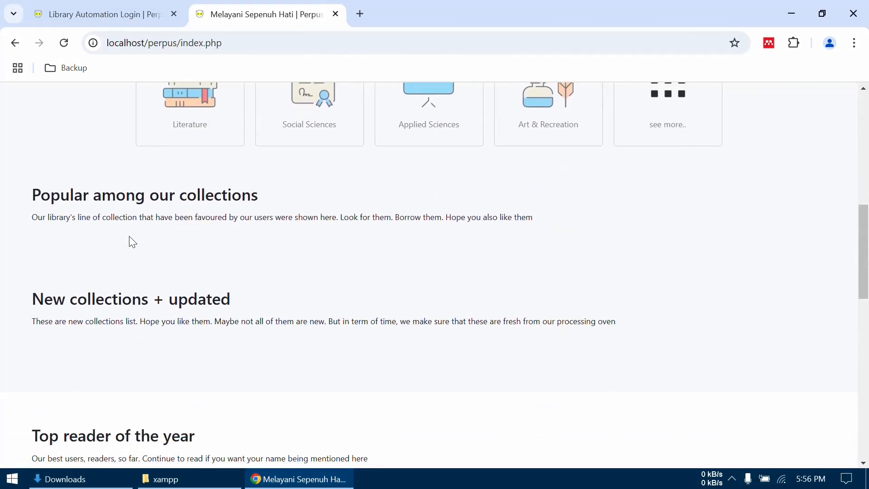
{"action": "scroll", "coordinate": [278, 222], "scroll_direction": "down", "scroll_amount": 2}
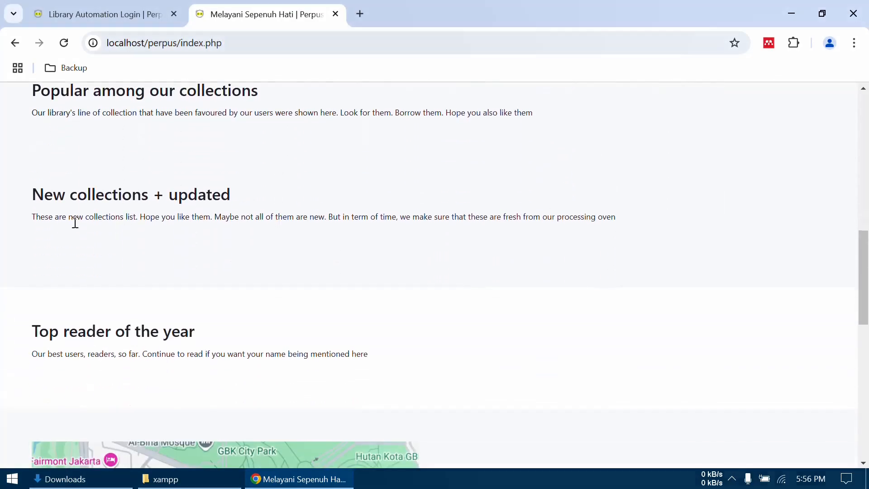
{"action": "scroll", "coordinate": [262, 254], "scroll_direction": "down", "scroll_amount": 3}
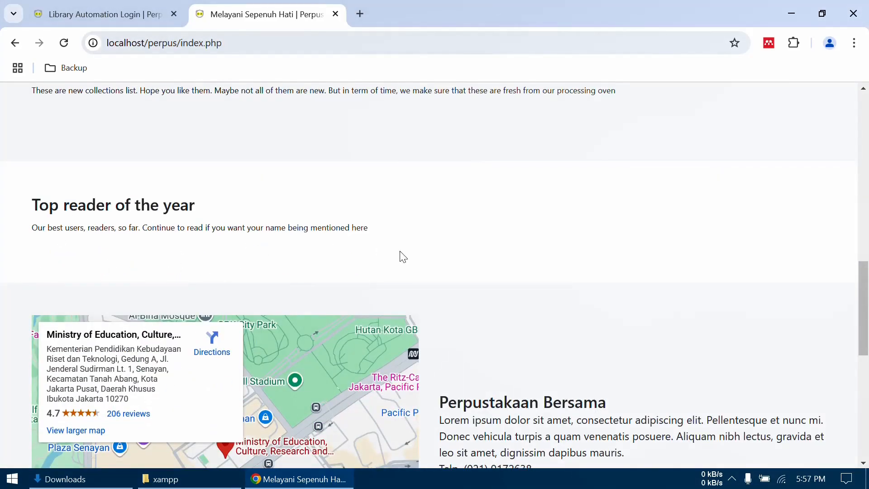
{"action": "scroll", "coordinate": [403, 256], "scroll_direction": "down", "scroll_amount": 3}
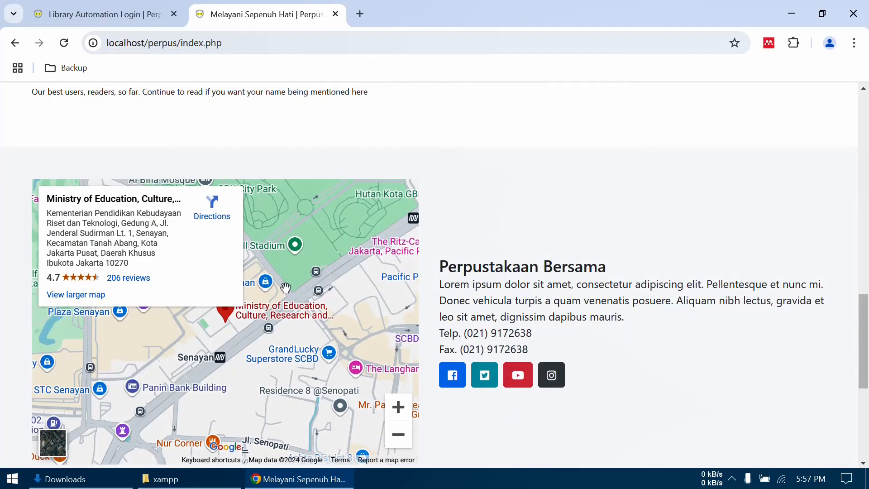
{"action": "scroll", "coordinate": [497, 271], "scroll_direction": "down", "scroll_amount": 2}
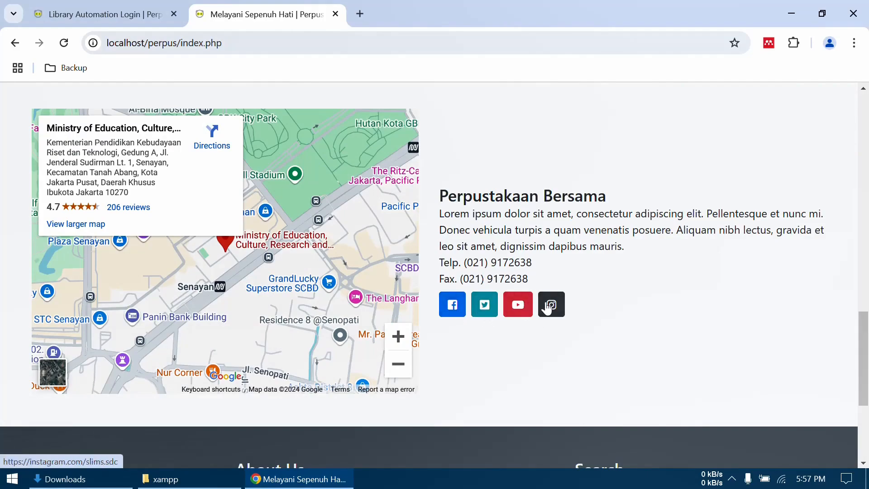
{"action": "scroll", "coordinate": [565, 346], "scroll_direction": "down", "scroll_amount": 4}
{"action": "scroll", "coordinate": [565, 346], "scroll_direction": "up", "scroll_amount": 12}
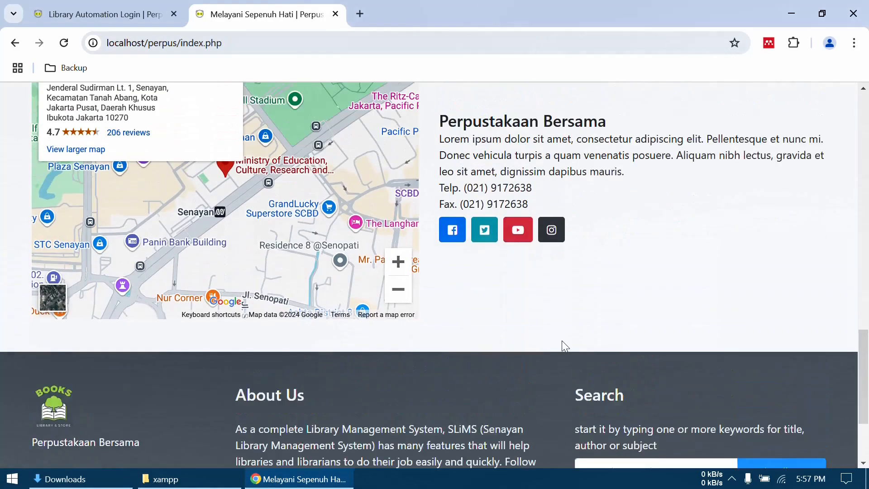
{"action": "scroll", "coordinate": [566, 347], "scroll_direction": "up", "scroll_amount": 8}
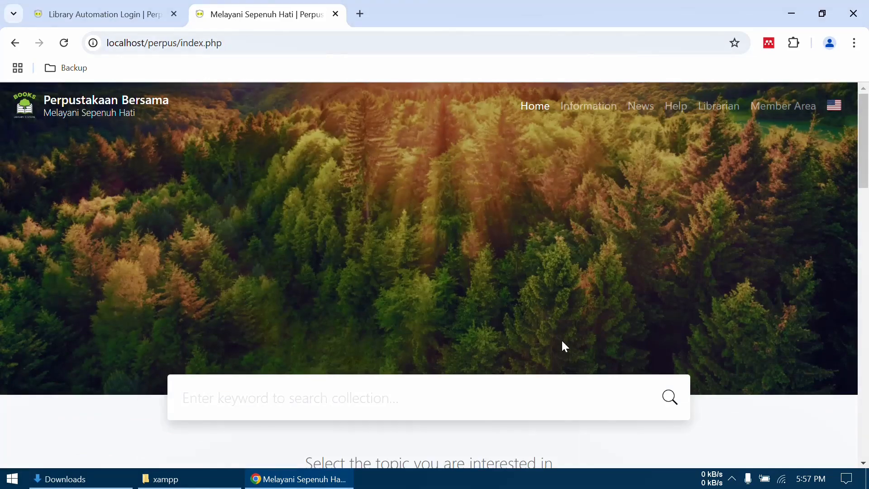